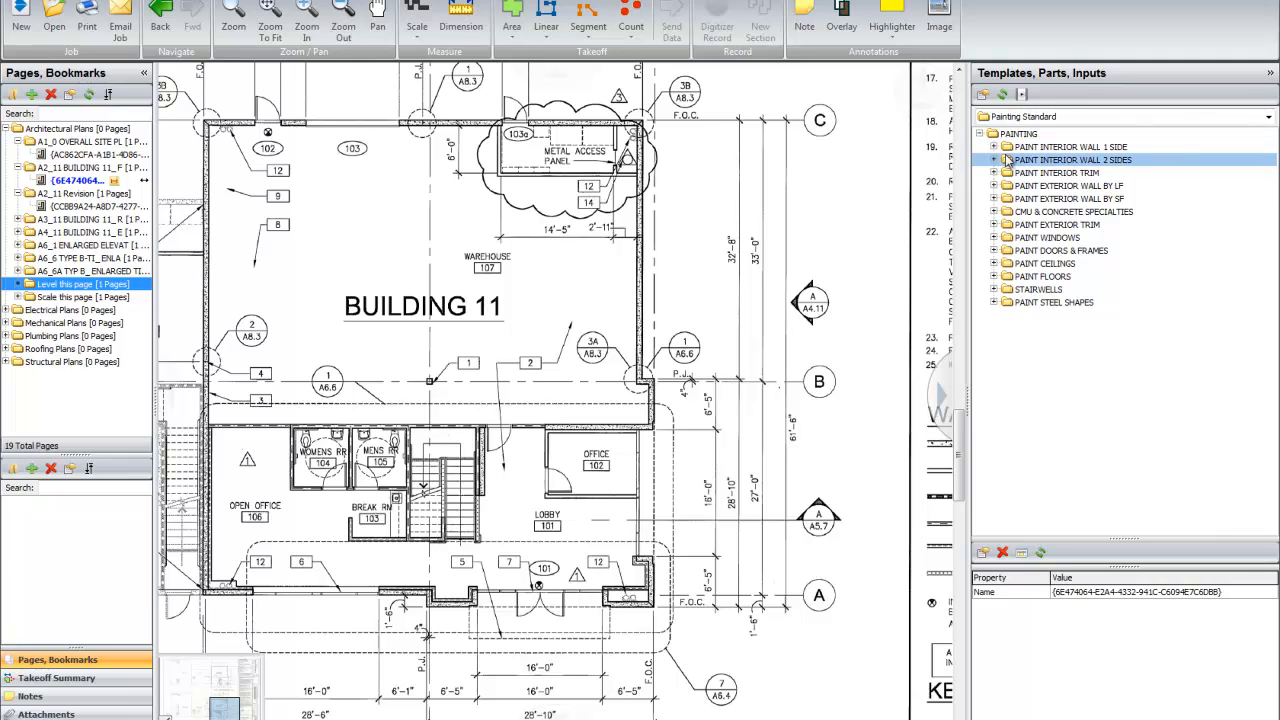
# Step: Expand the PAINT INTERIOR WALL 1 SIDE templates down to the CMU wall heights and the Input Other Height folder
pyautogui.click(995, 148)
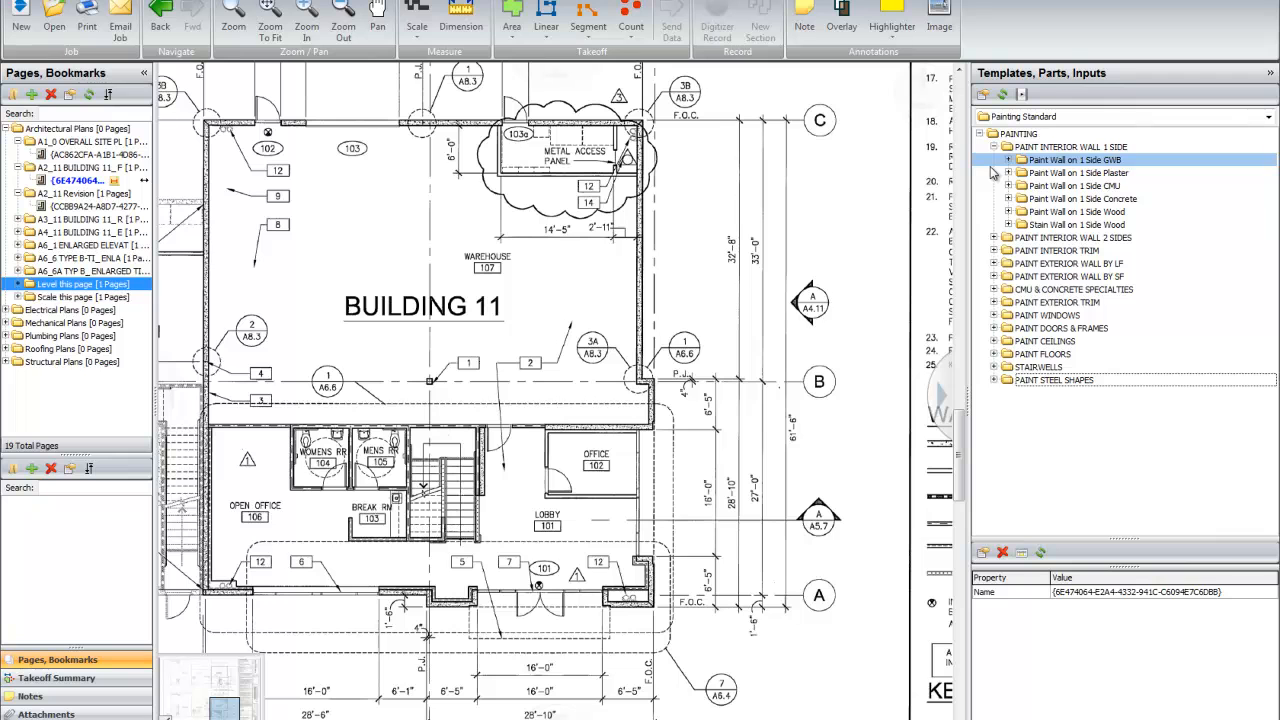
pyautogui.click(1077, 173)
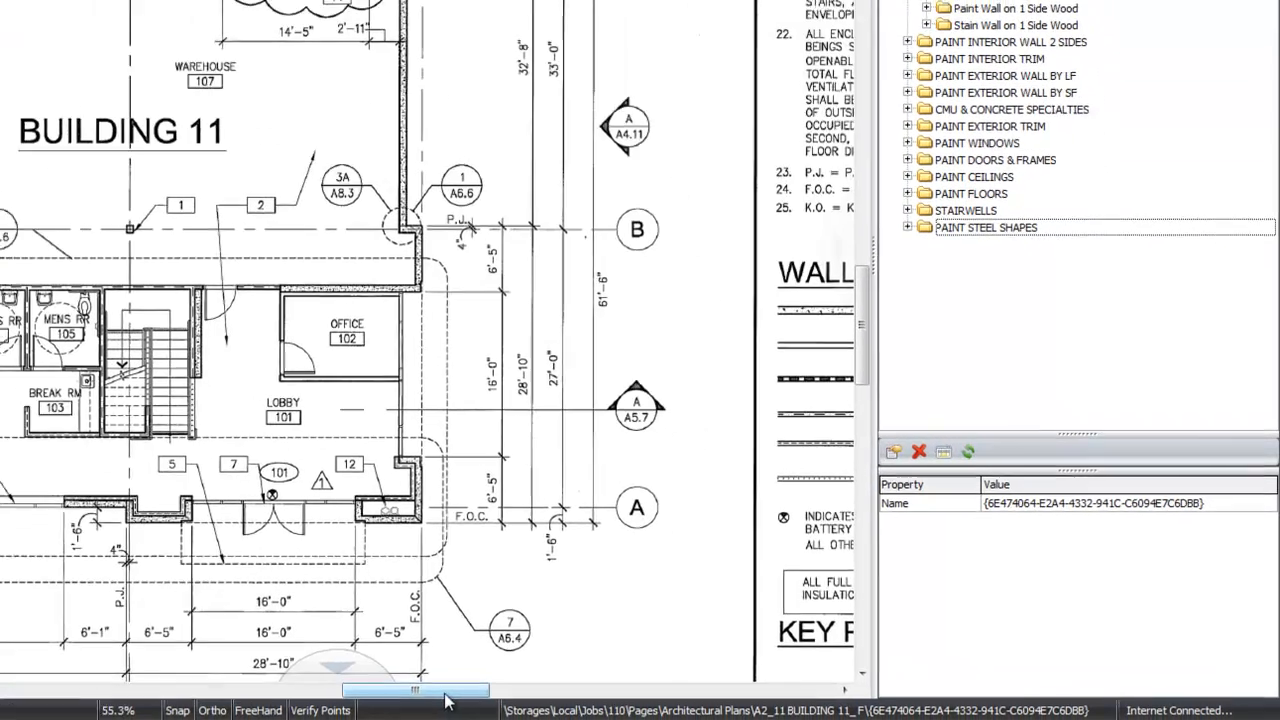
pyautogui.moveTo(443, 692); pyautogui.dragTo(426, 695)
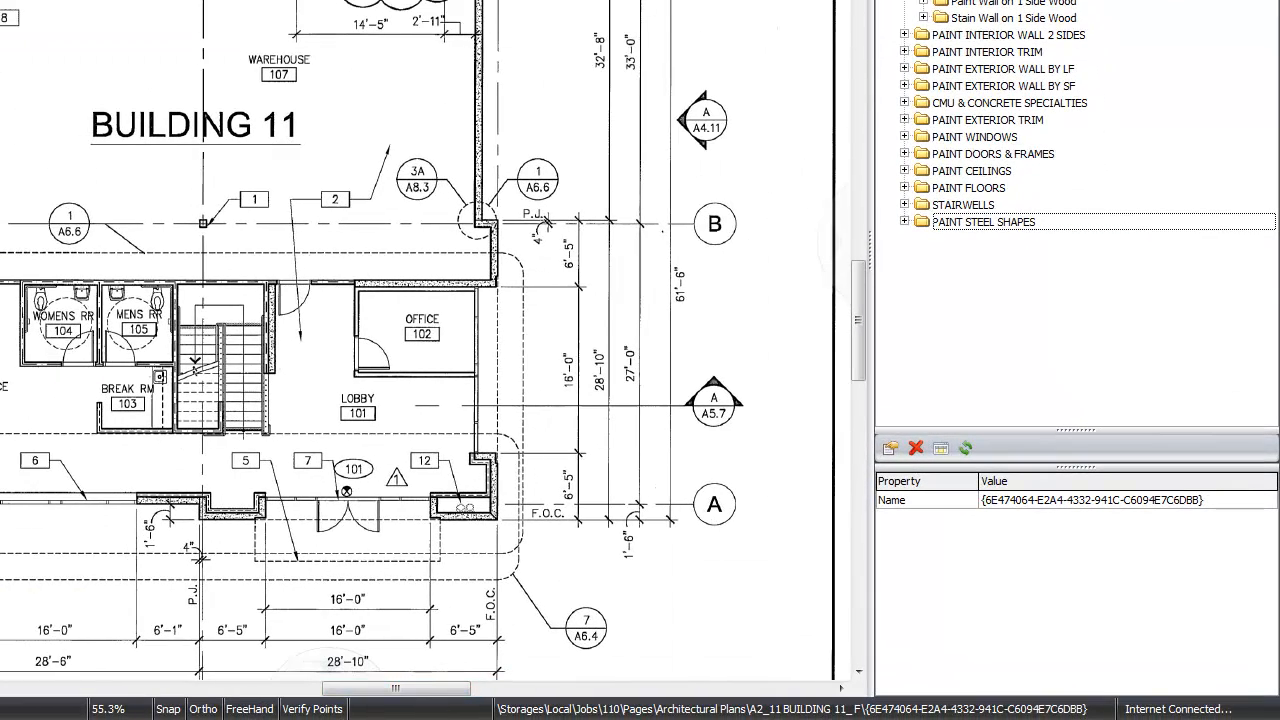
pyautogui.scroll(2, 1076, 215)
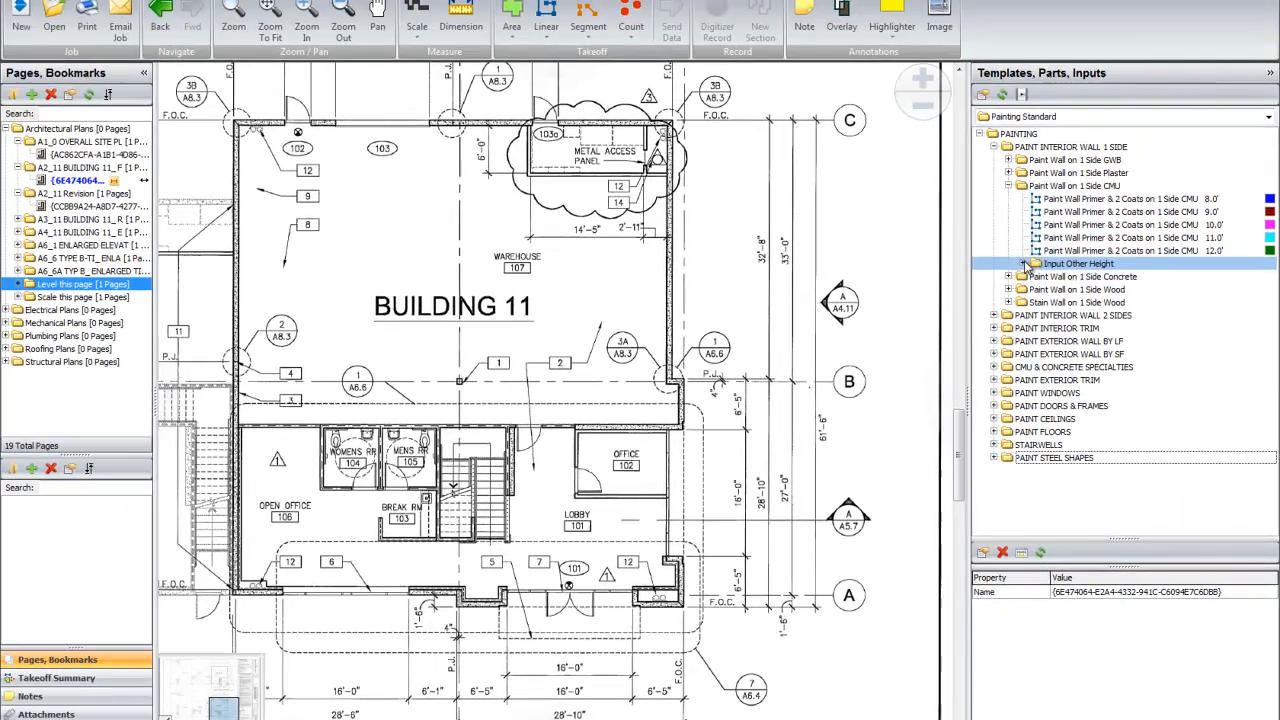
pyautogui.click(942, 69)
pyautogui.click(1167, 277)
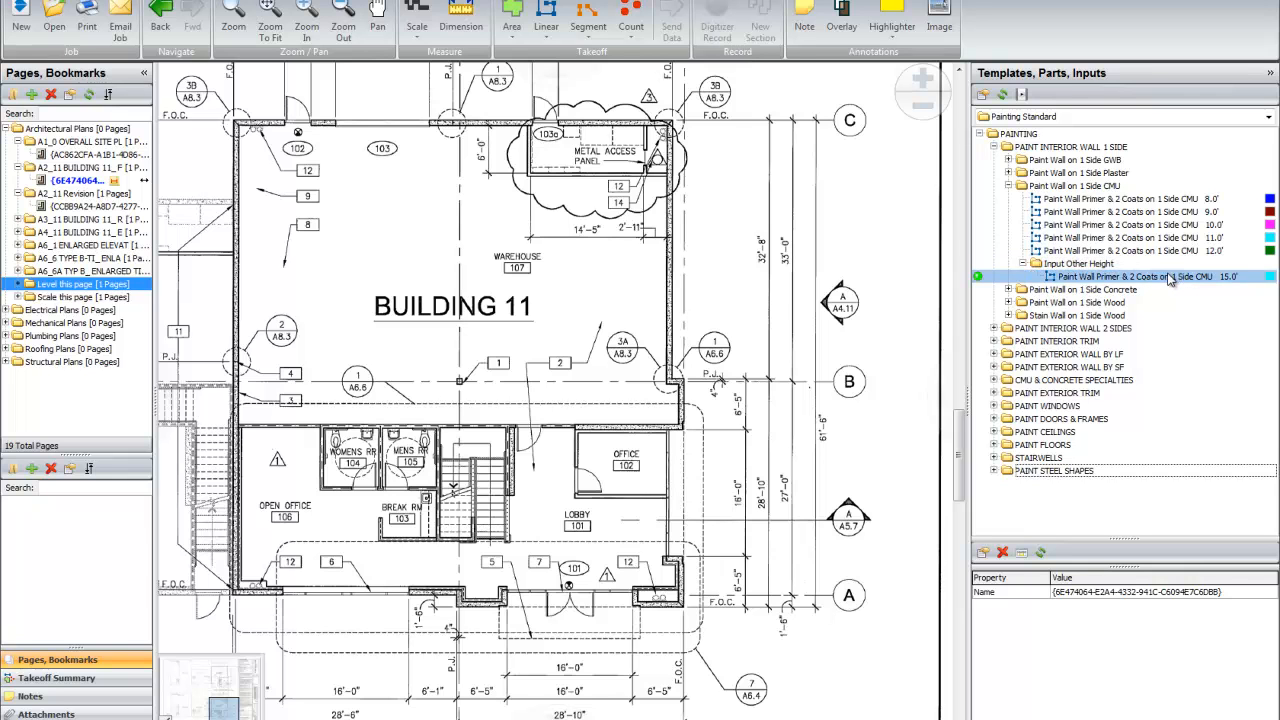
# Step: Record a takeoff with the 10.0' one-side CMU paint template along the warehouse's right-hand exterior wall and its grid line C wall
pyautogui.click(992, 228)
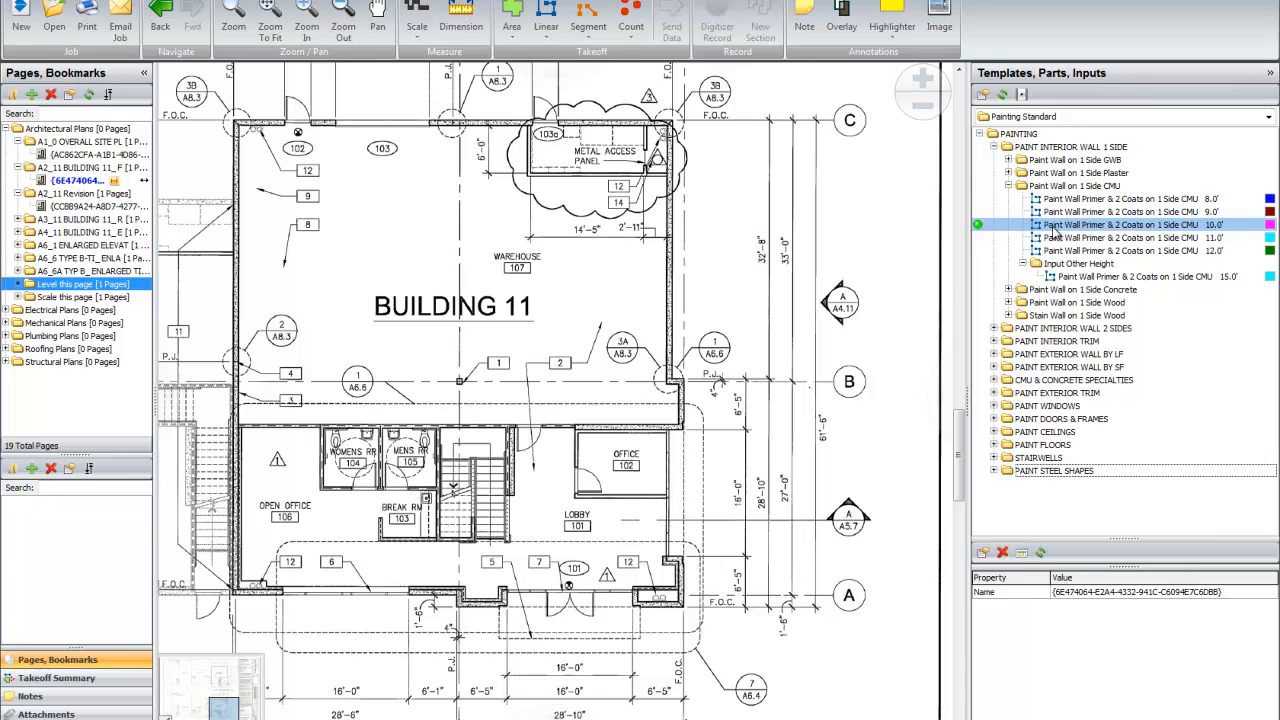
pyautogui.doubleClick(980, 230)
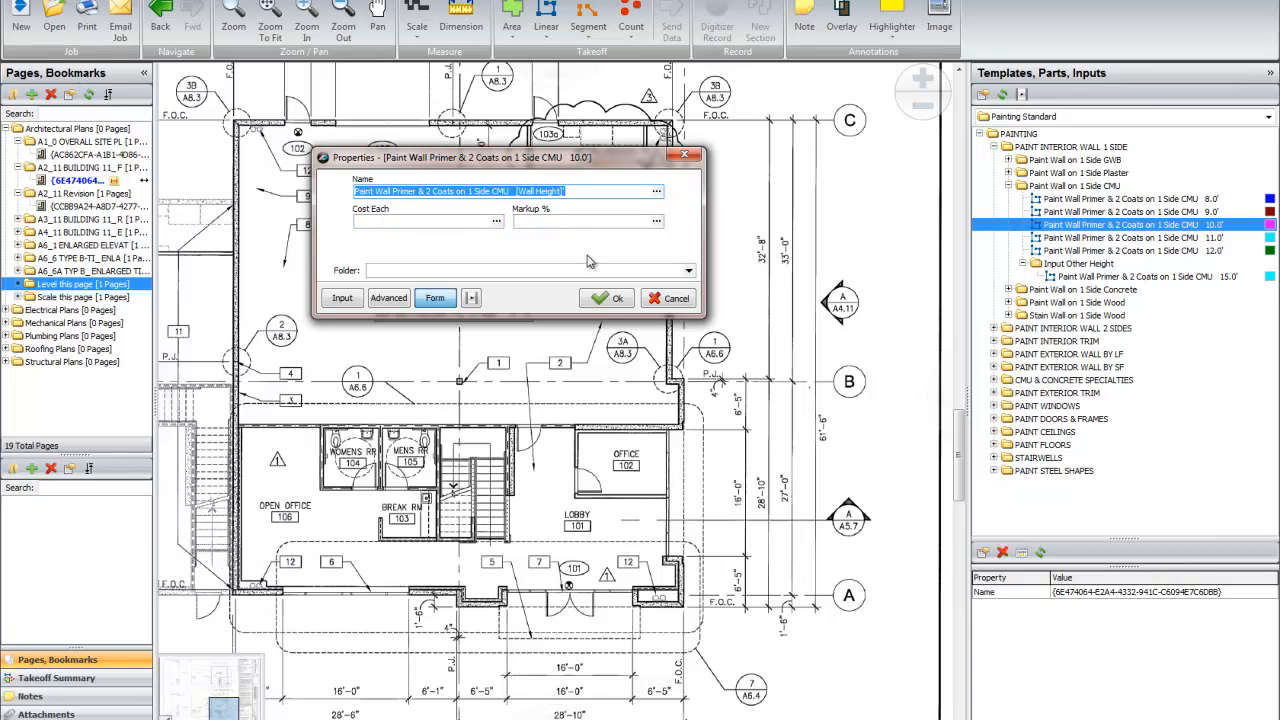
pyautogui.click(608, 299)
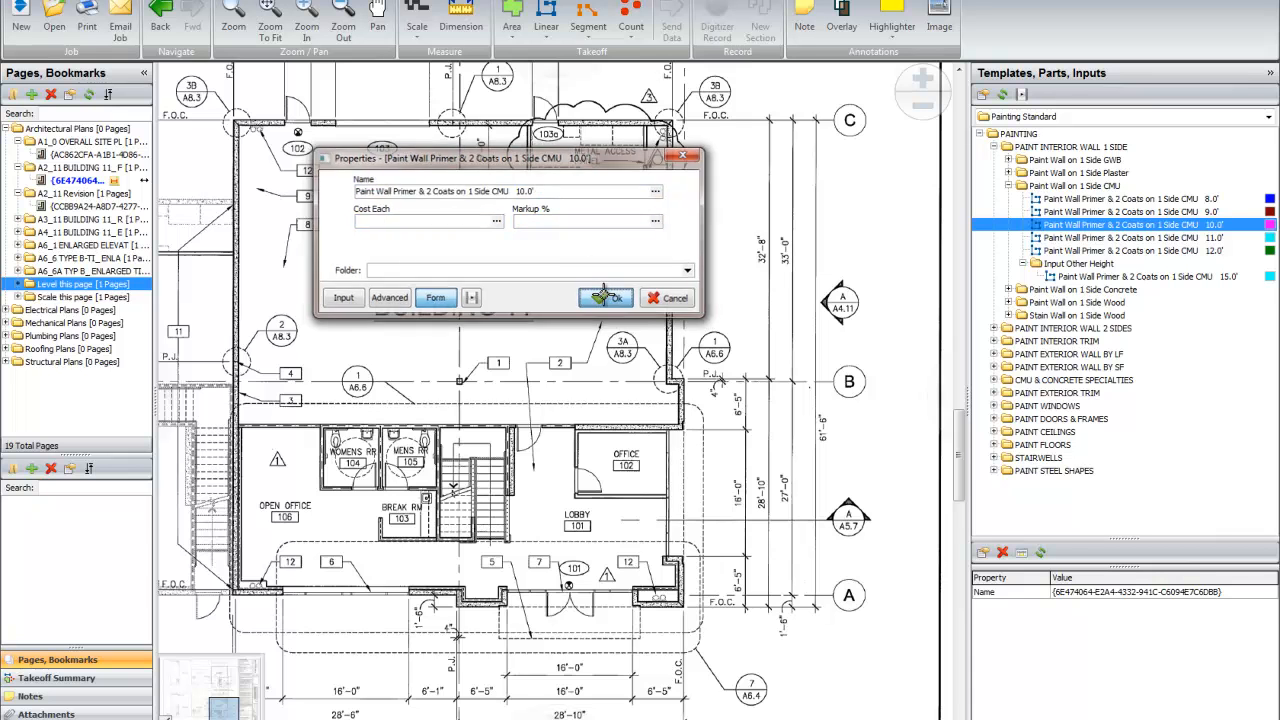
pyautogui.click(681, 428)
pyautogui.click(681, 379)
pyautogui.click(668, 379)
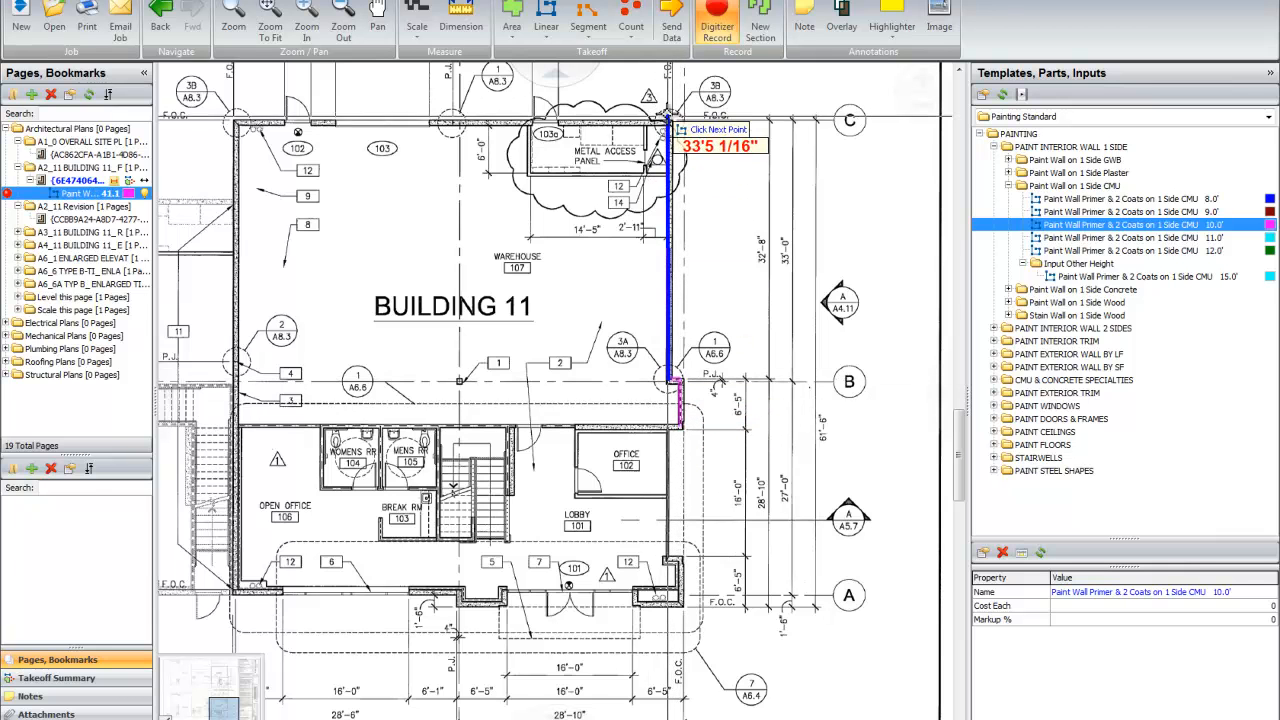
pyautogui.click(667, 121)
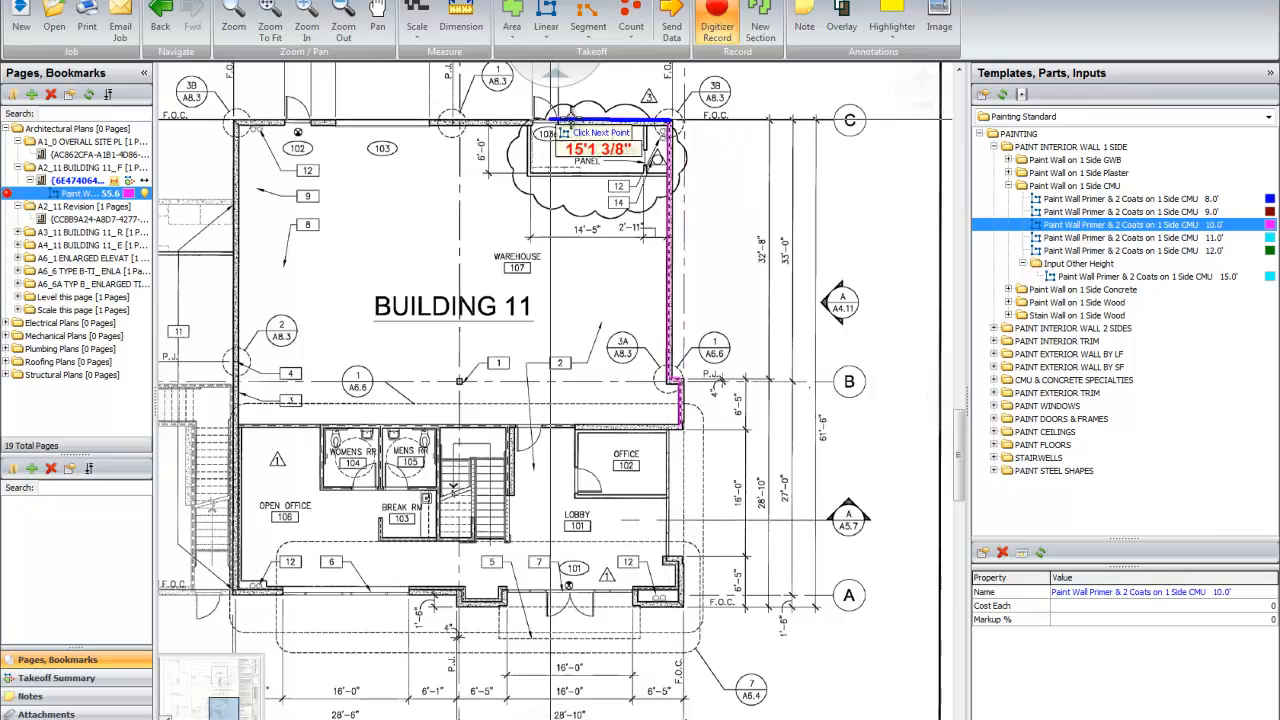
pyautogui.click(237, 122)
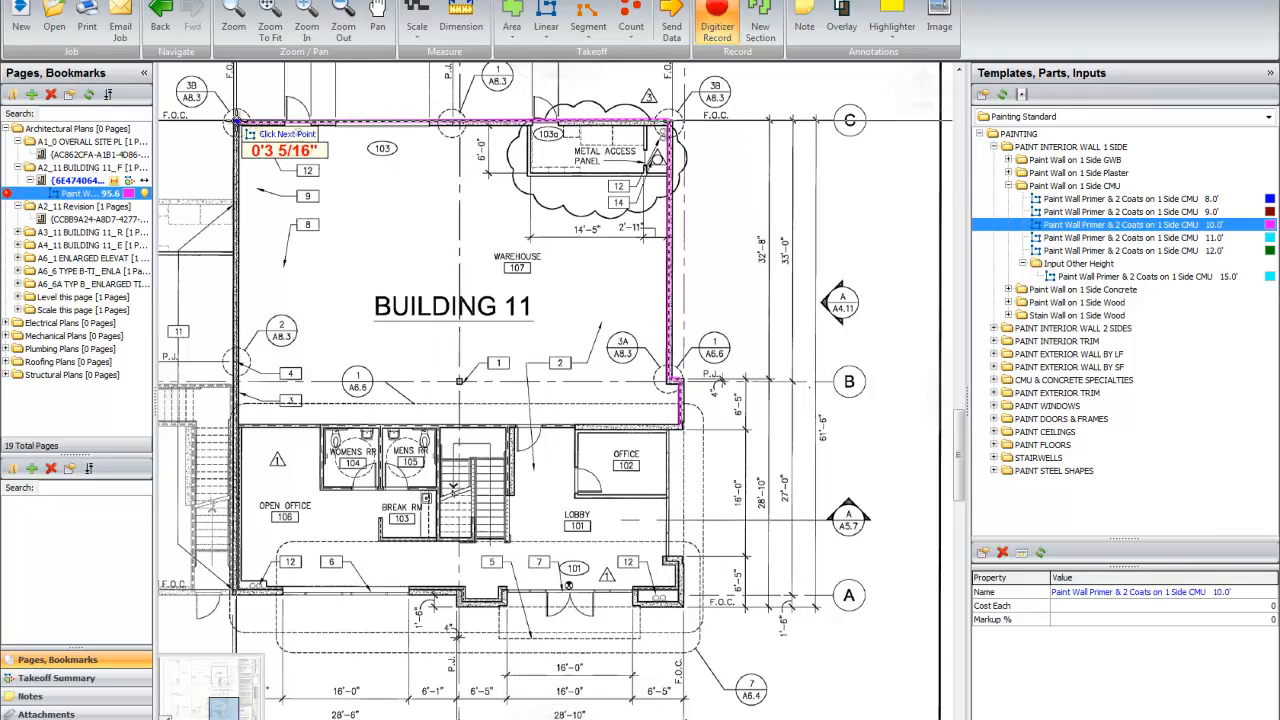
pyautogui.doubleClick(238, 123)
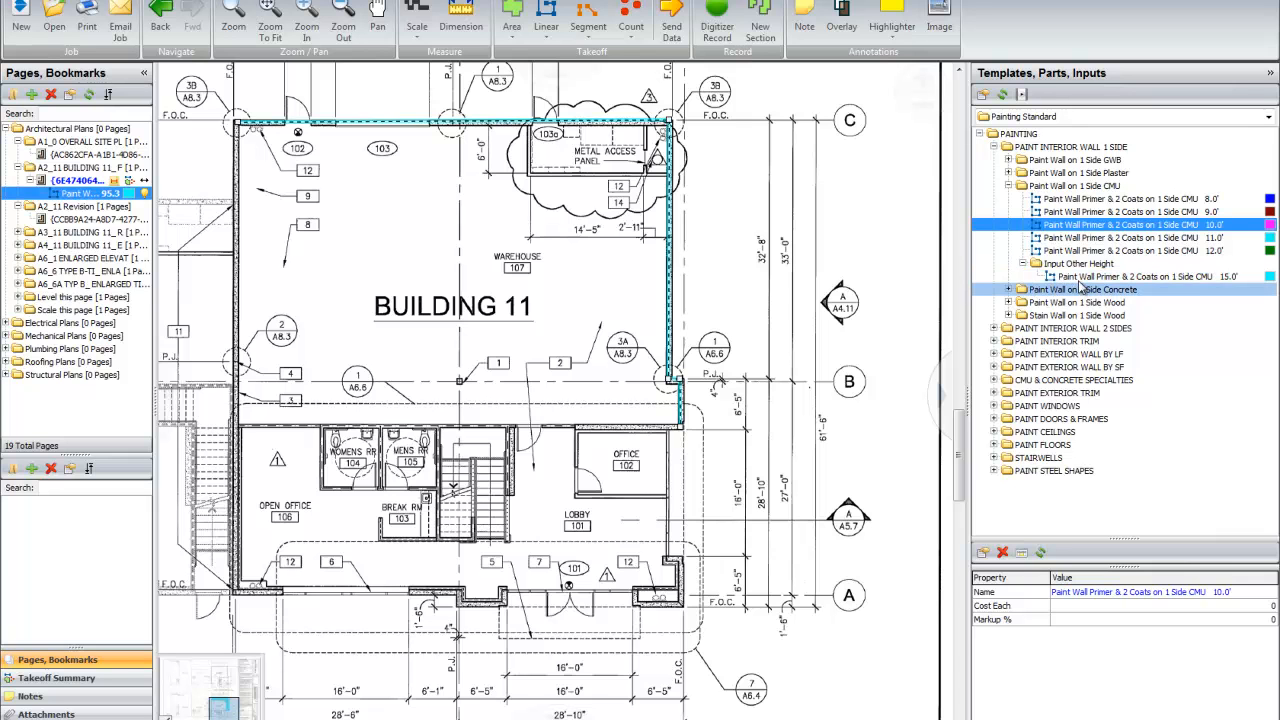
# Step: Record a one-side CMU paint takeoff with a custom wall height of 16 along the warehouse's left exterior wall
pyautogui.doubleClick(980, 278)
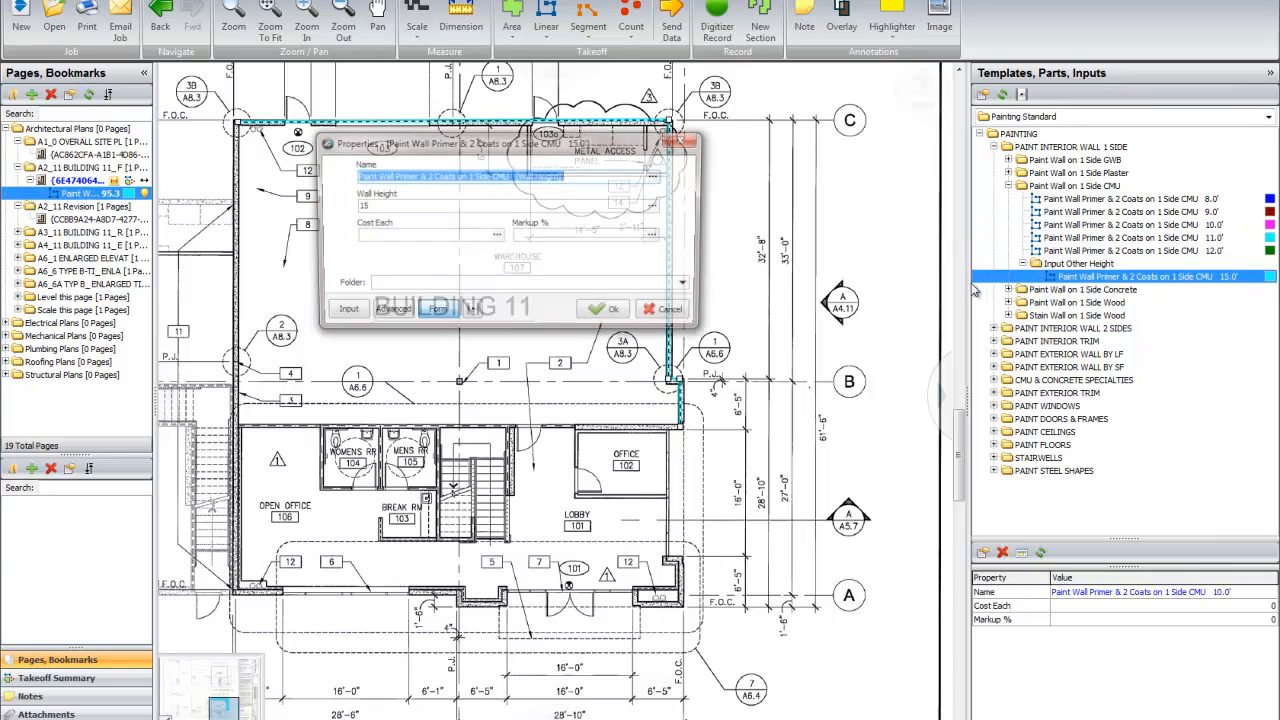
pyautogui.press('Tab')
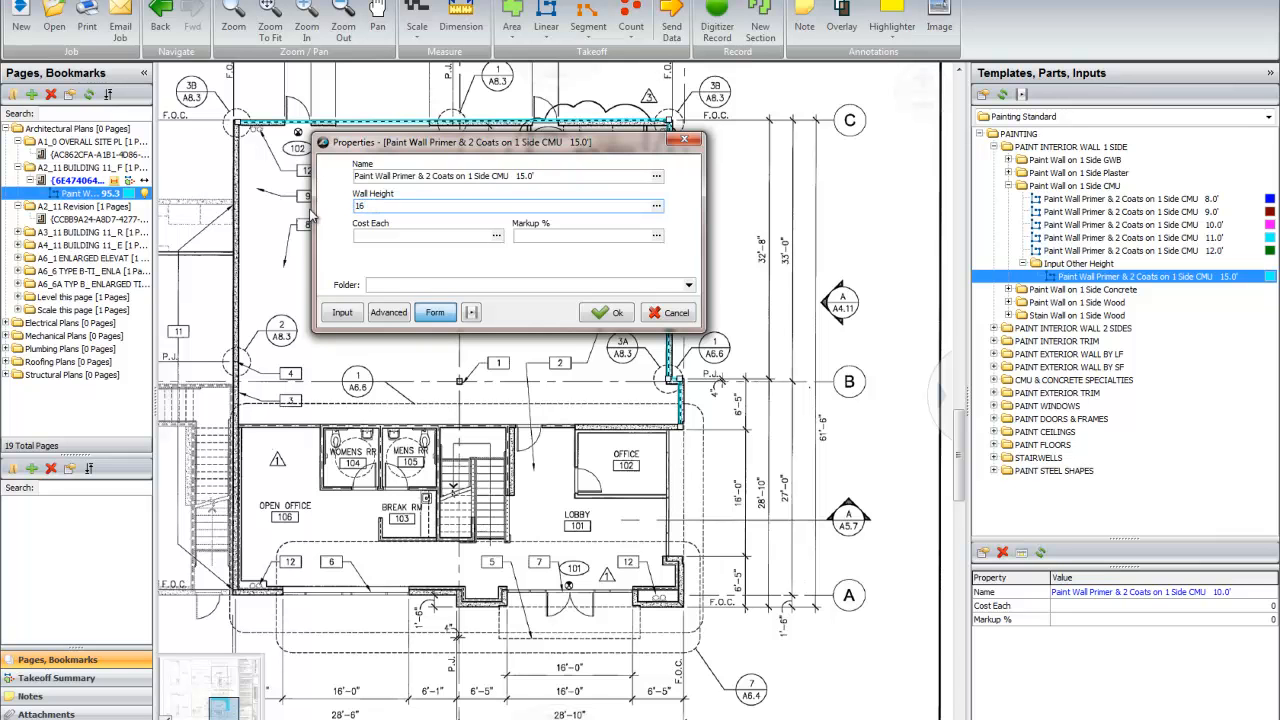
pyautogui.click(607, 312)
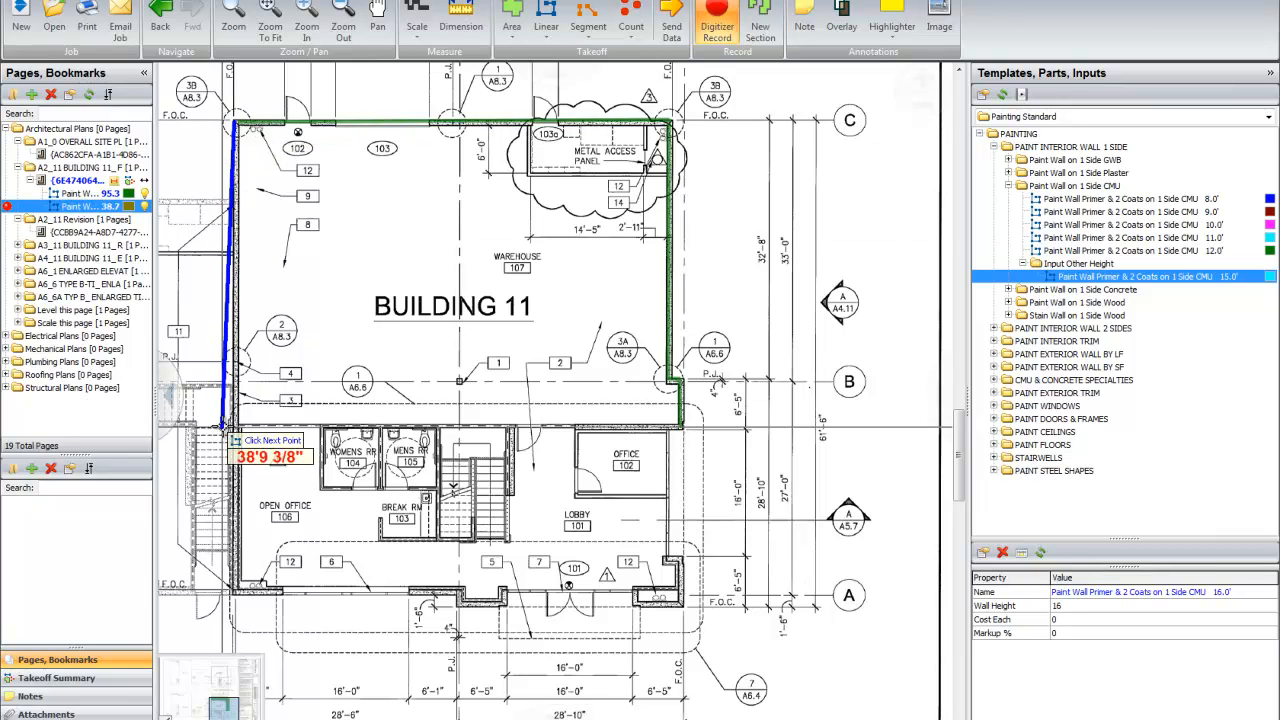
pyautogui.click(237, 425)
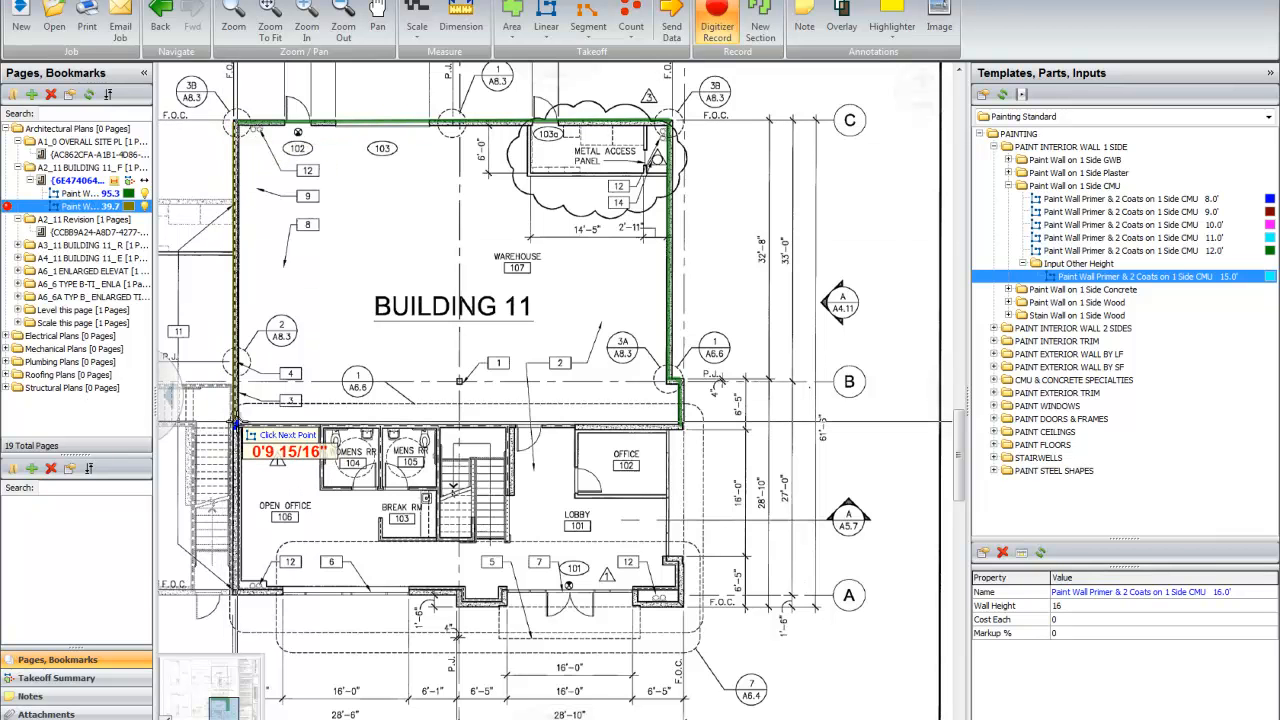
pyautogui.doubleClick(237, 425)
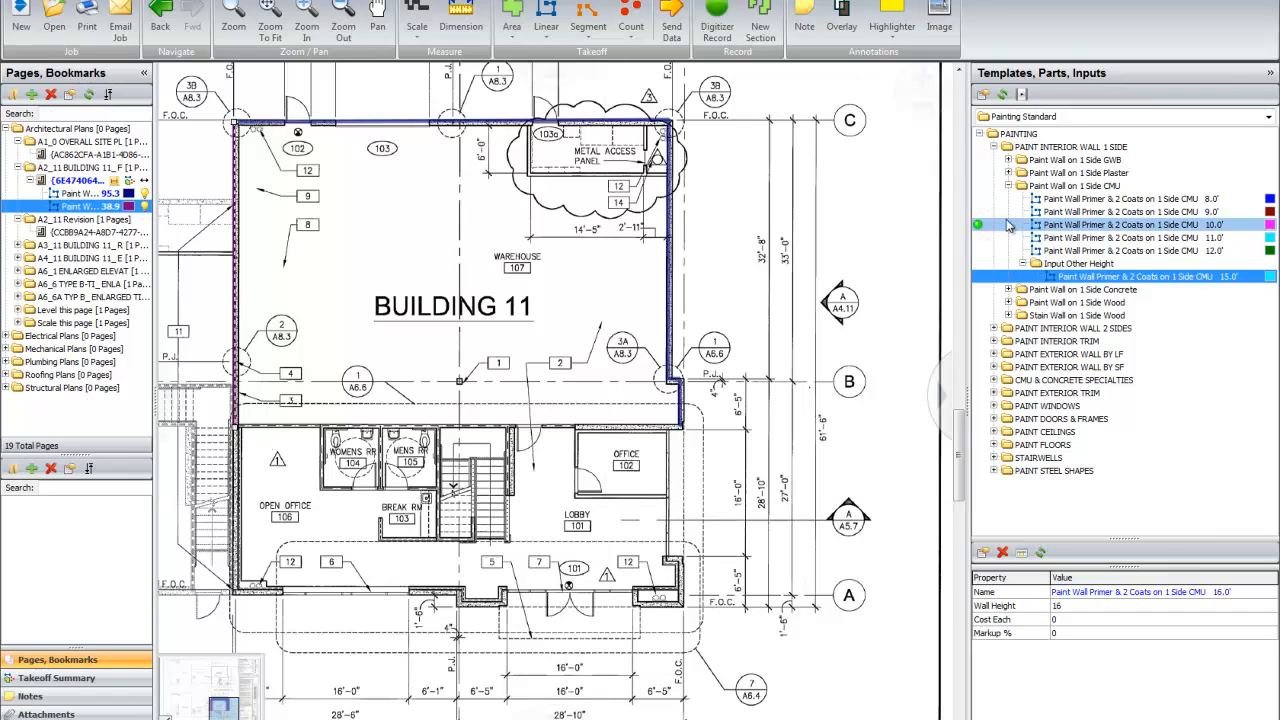
# Step: Collapse the one-side wall templates and expand PAINT INTERIOR WALL 2 SIDES down to the GWB wall heights
pyautogui.click(993, 148)
pyautogui.click(997, 161)
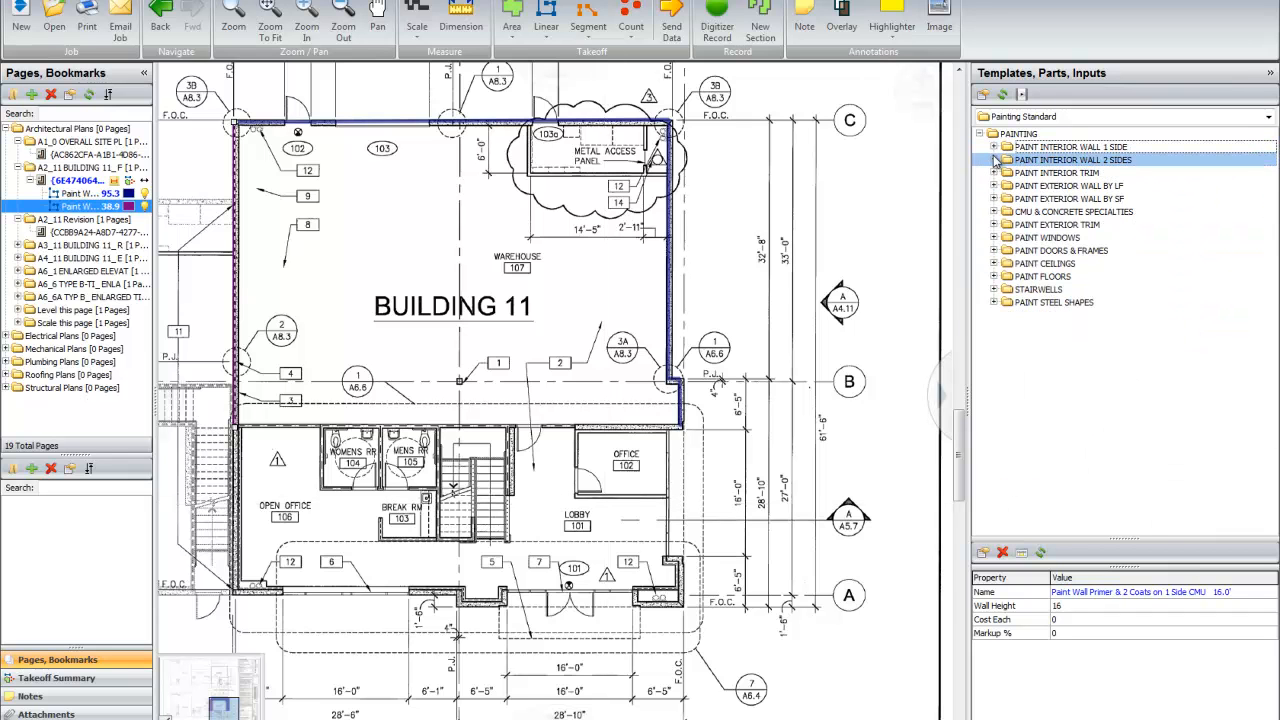
pyautogui.click(994, 161)
pyautogui.click(1047, 175)
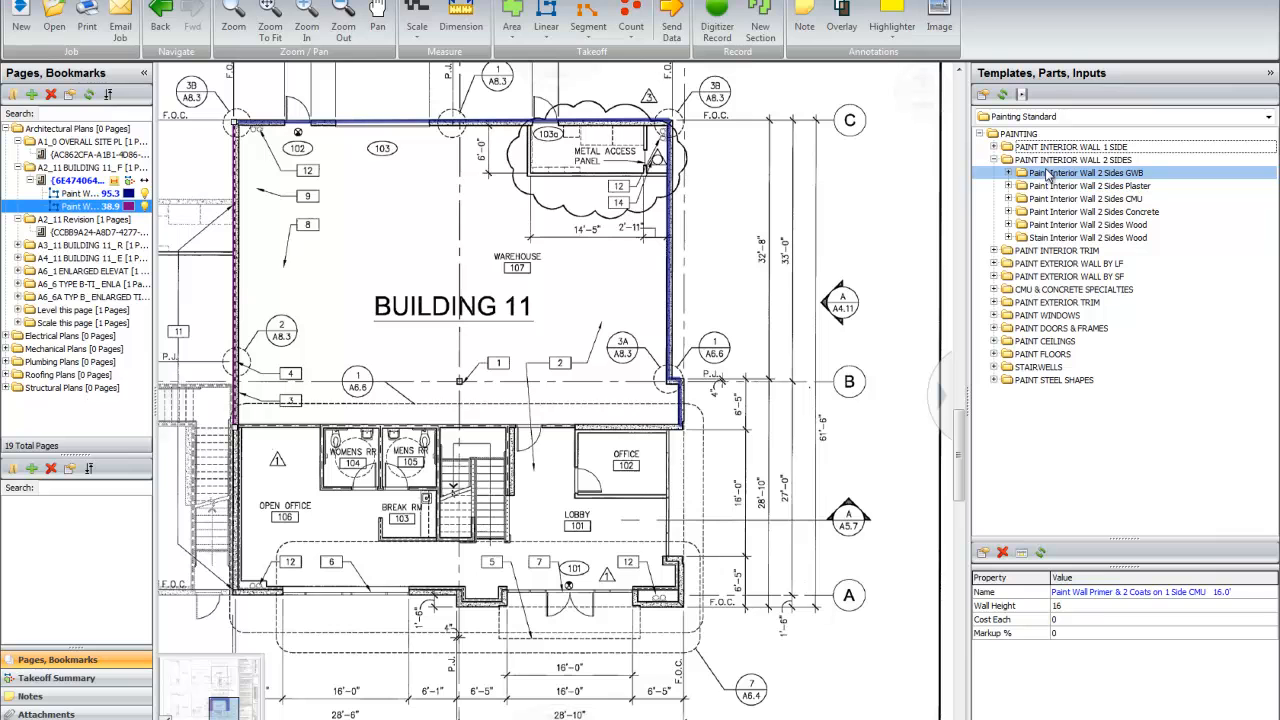
pyautogui.click(1070, 162)
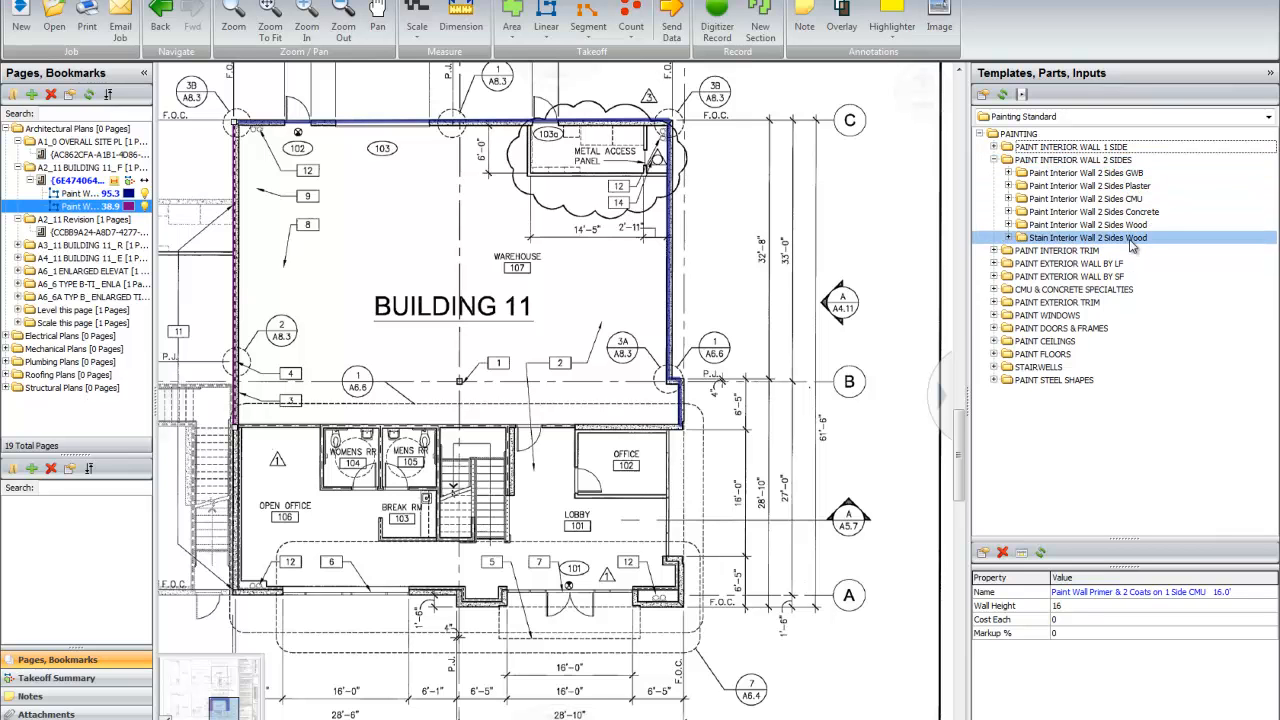
pyautogui.click(1008, 174)
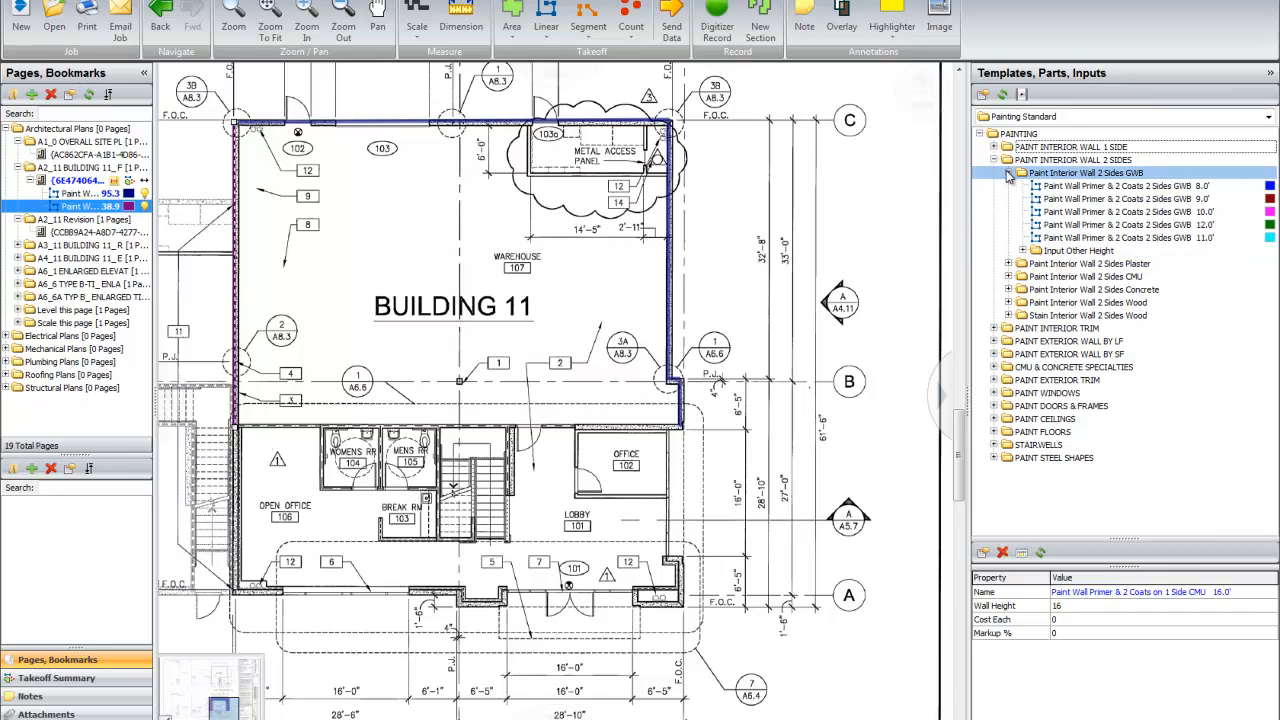
pyautogui.click(1017, 148)
pyautogui.click(1085, 199)
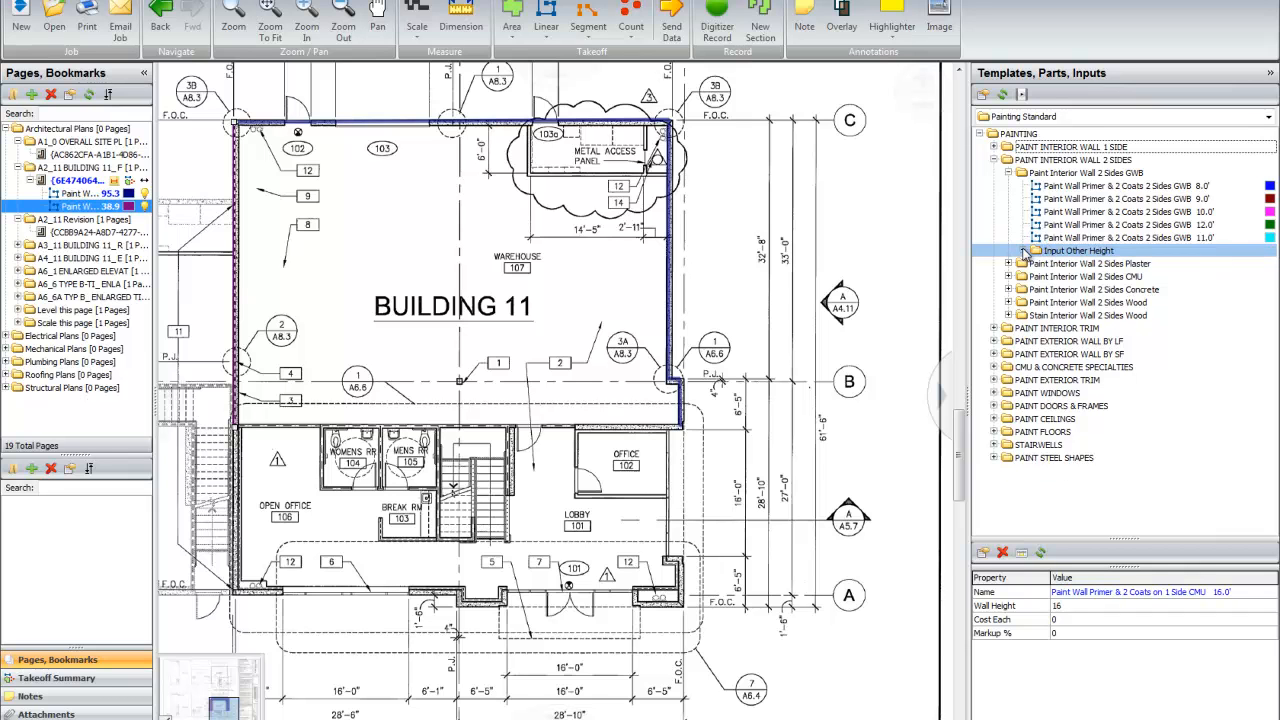
# Step: Record a takeoff with the 8.0' two-side GWB paint template along the partition below the warehouse, from the left exterior wall to office 102
pyautogui.click(1040, 187)
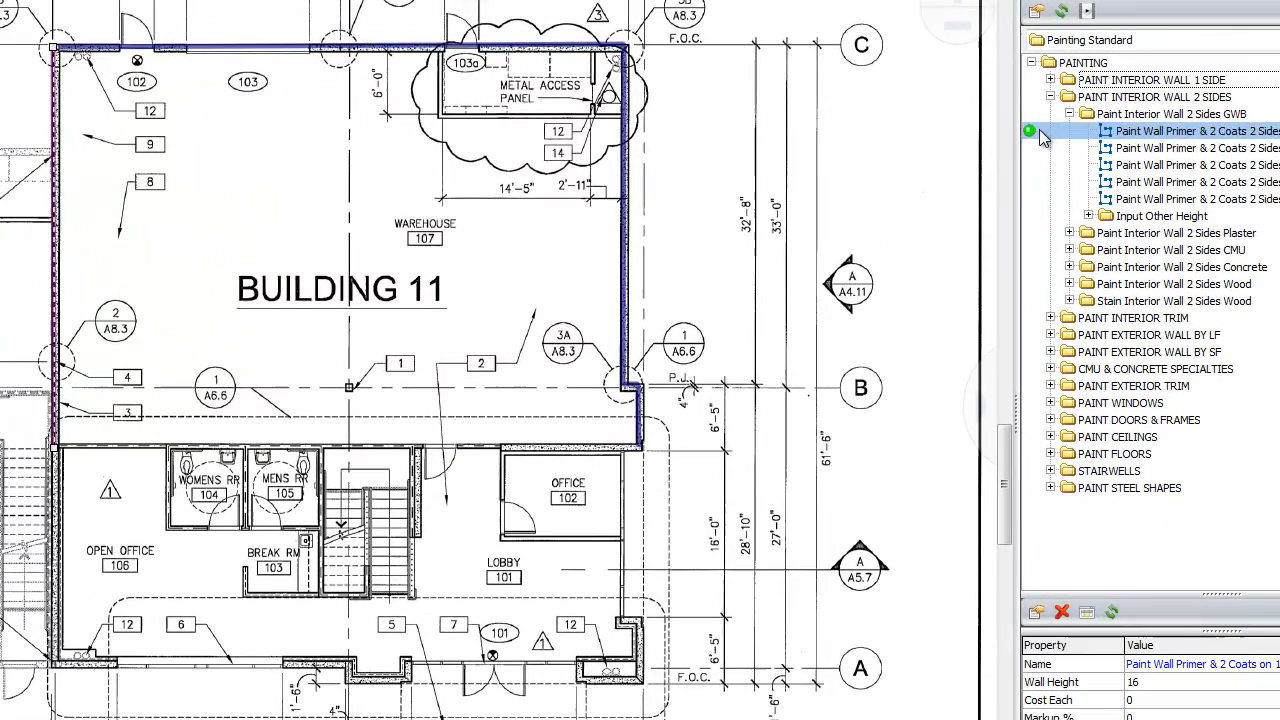
pyautogui.doubleClick(1040, 184)
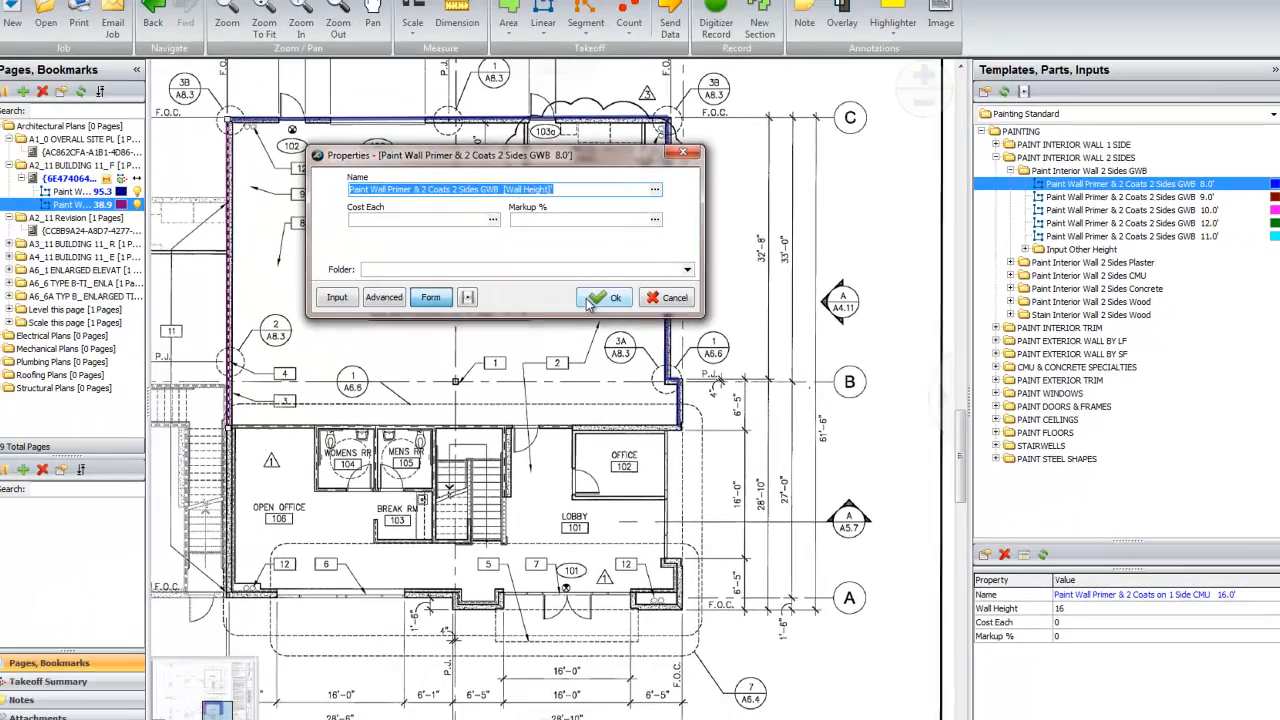
pyautogui.click(540, 278)
pyautogui.click(238, 428)
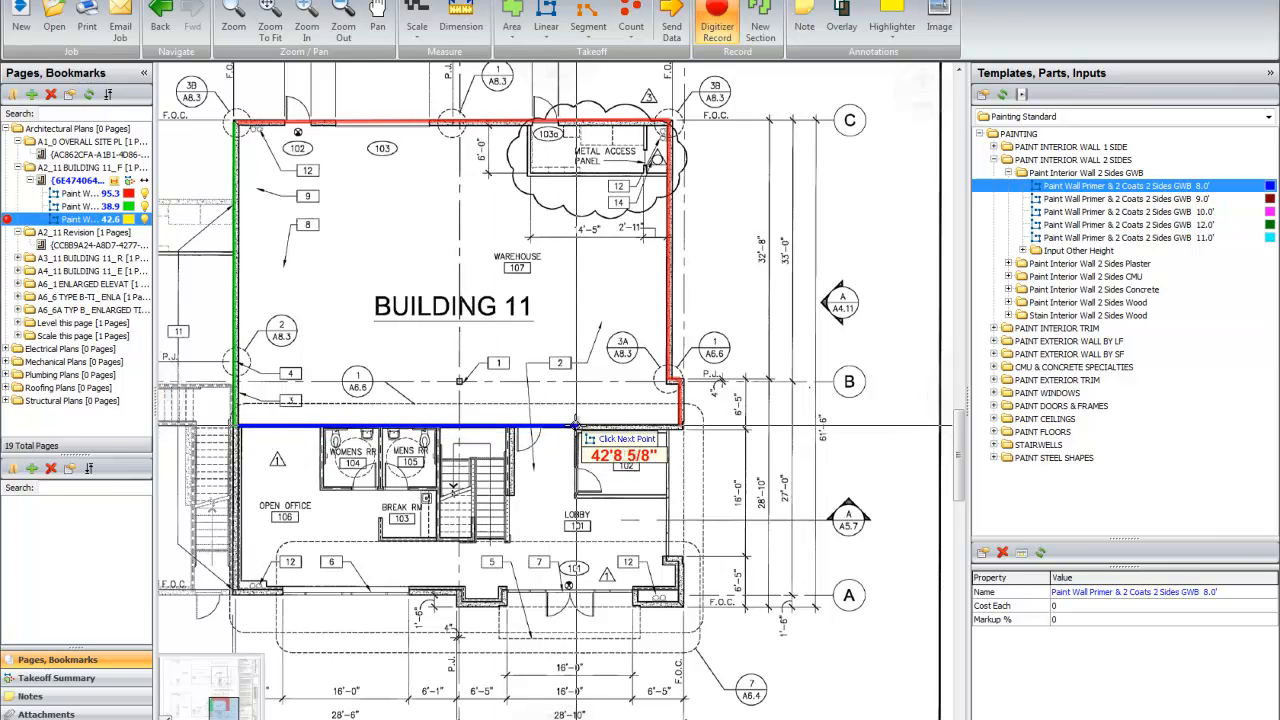
pyautogui.click(569, 428)
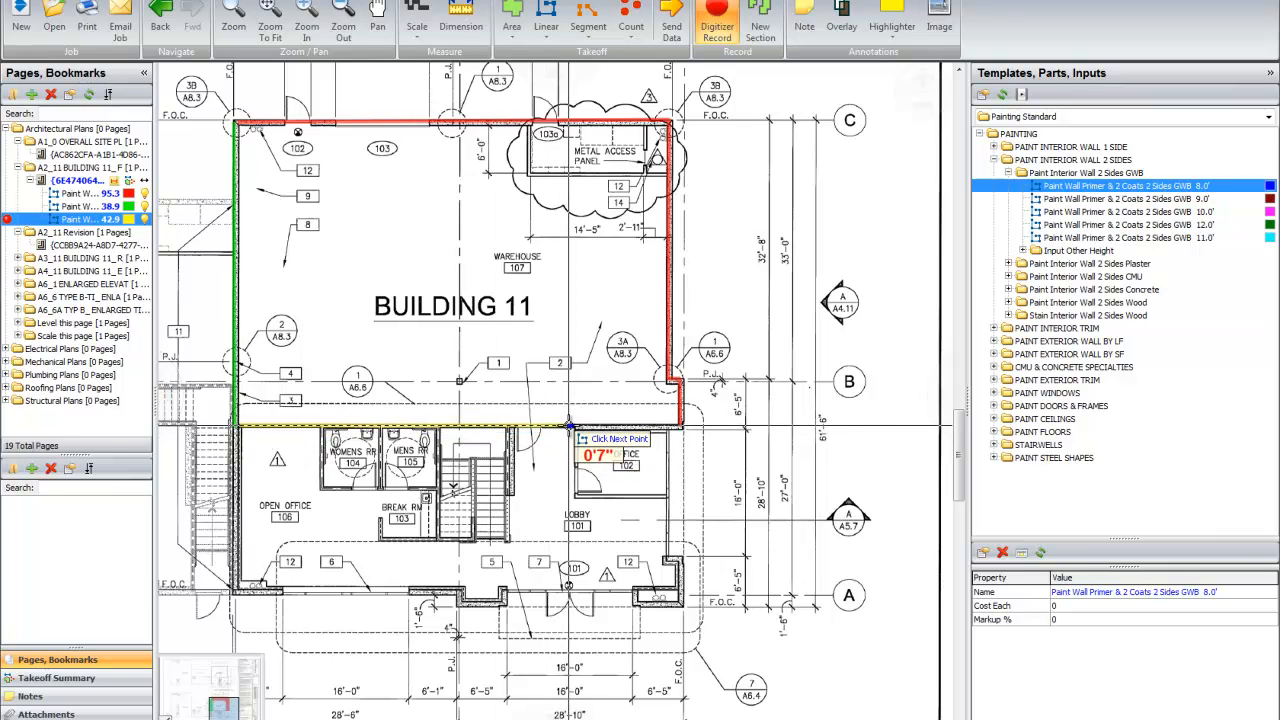
pyautogui.doubleClick(569, 428)
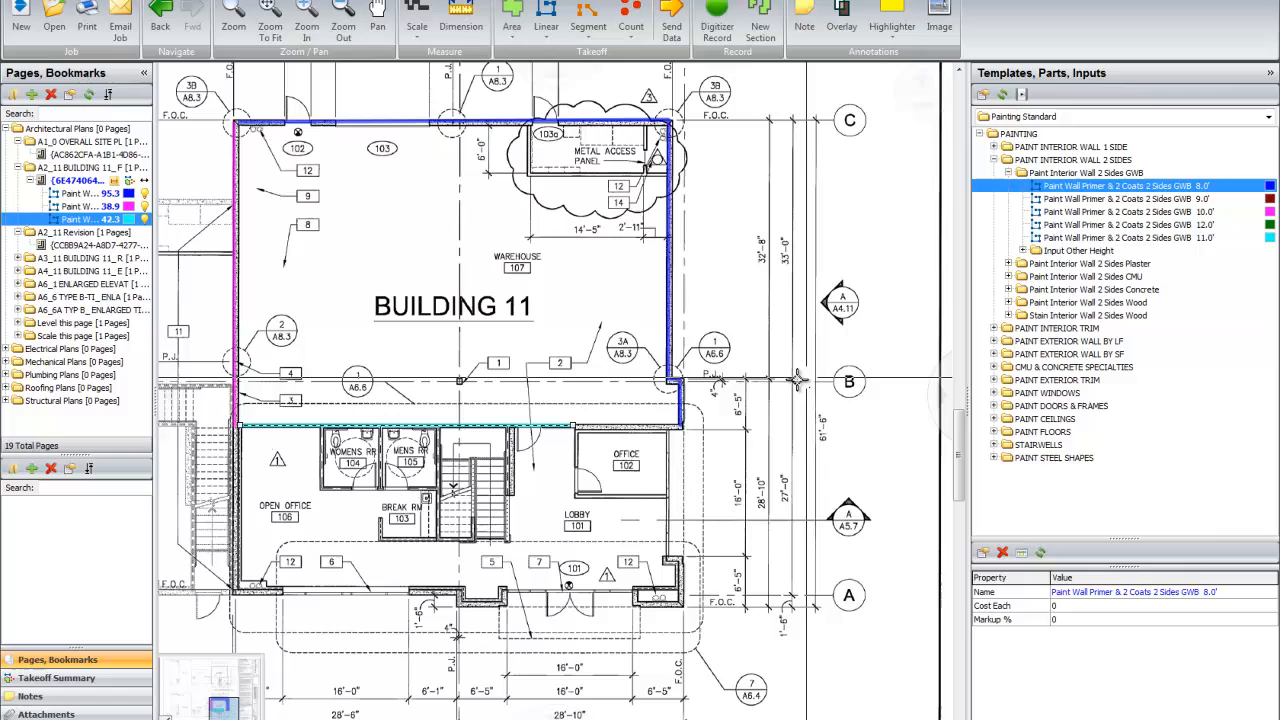
# Step: Record another 8.0' two-side GWB takeoff around break room 103 and along women's restroom 104, up to the warehouse partition
pyautogui.click(979, 188)
pyautogui.click(608, 298)
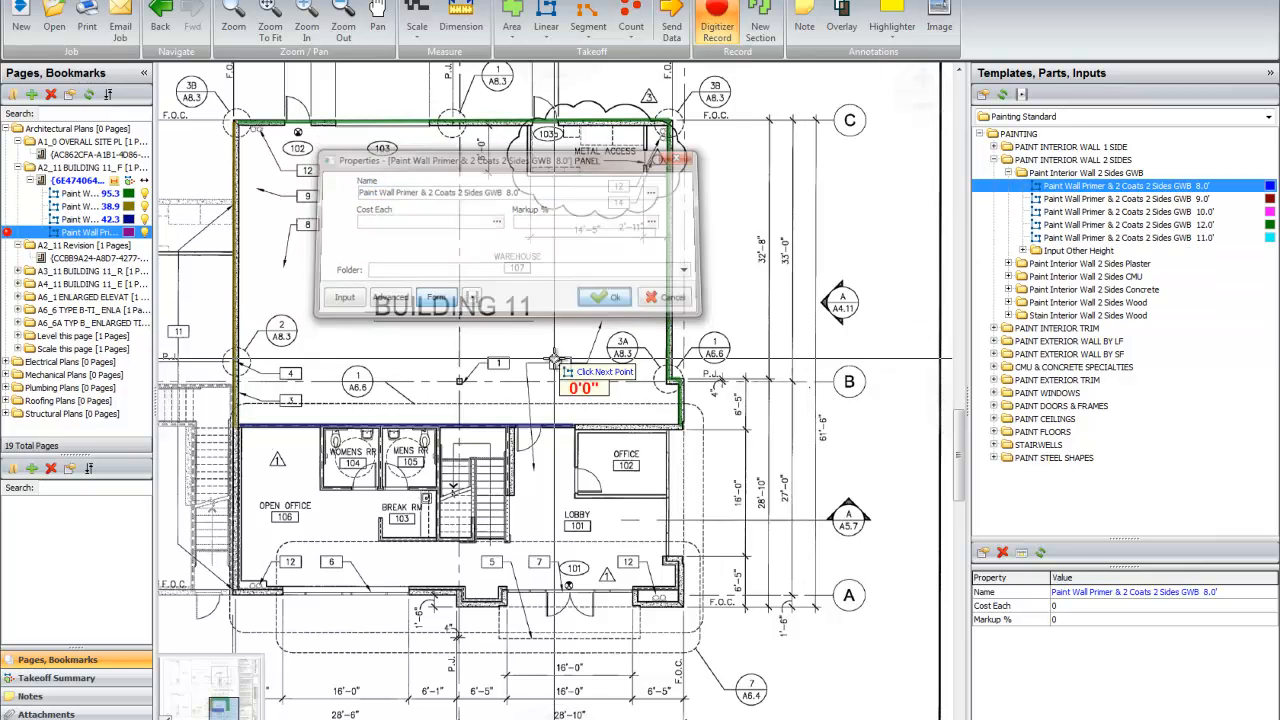
pyautogui.click(440, 539)
pyautogui.click(380, 539)
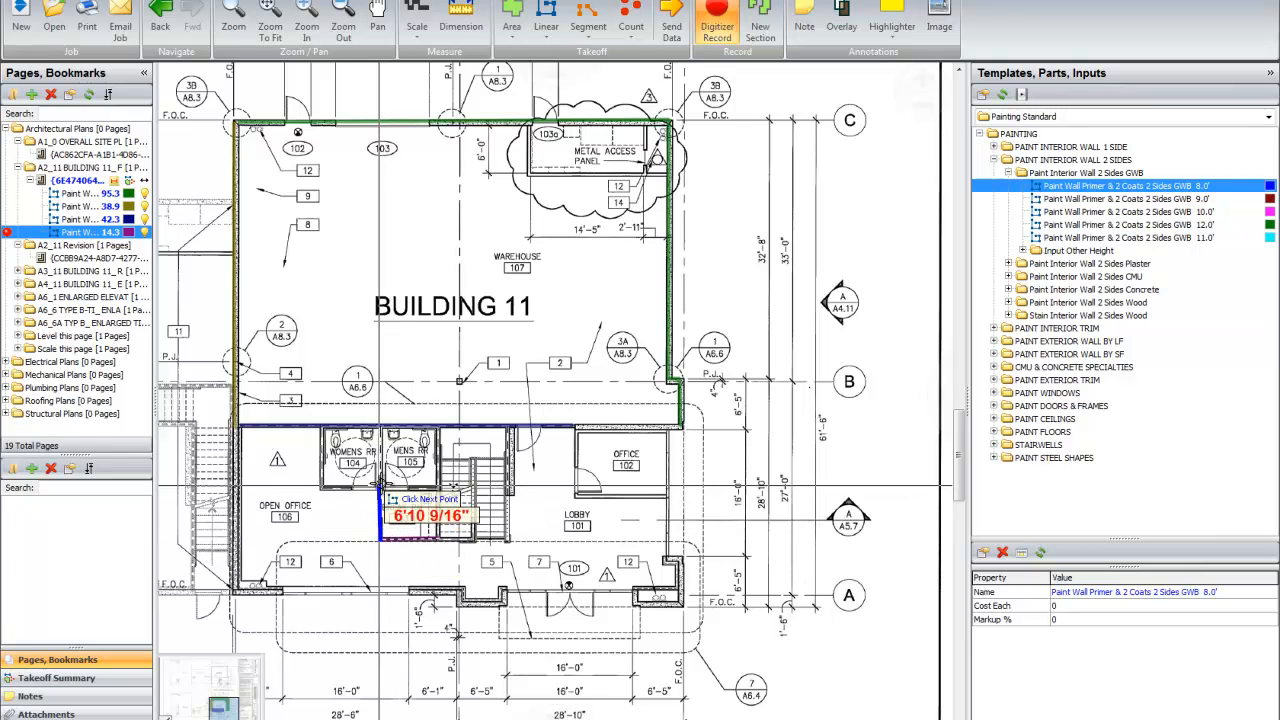
pyautogui.click(380, 487)
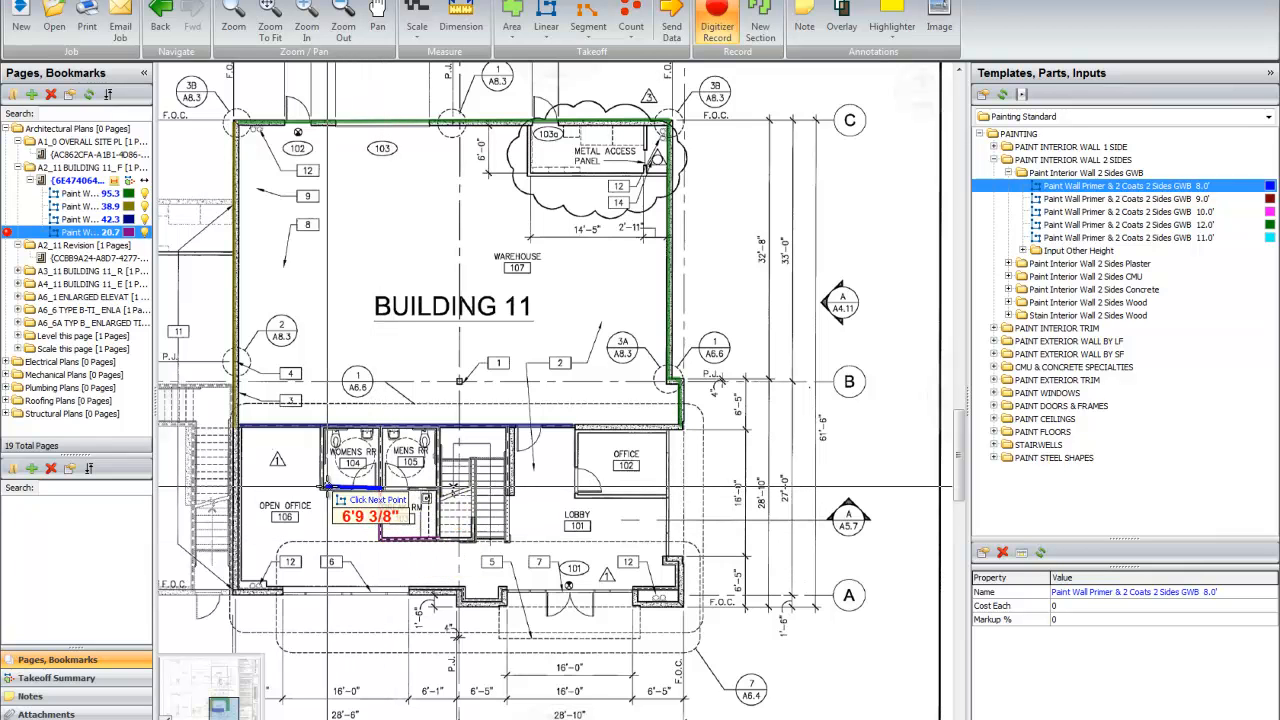
pyautogui.click(319, 487)
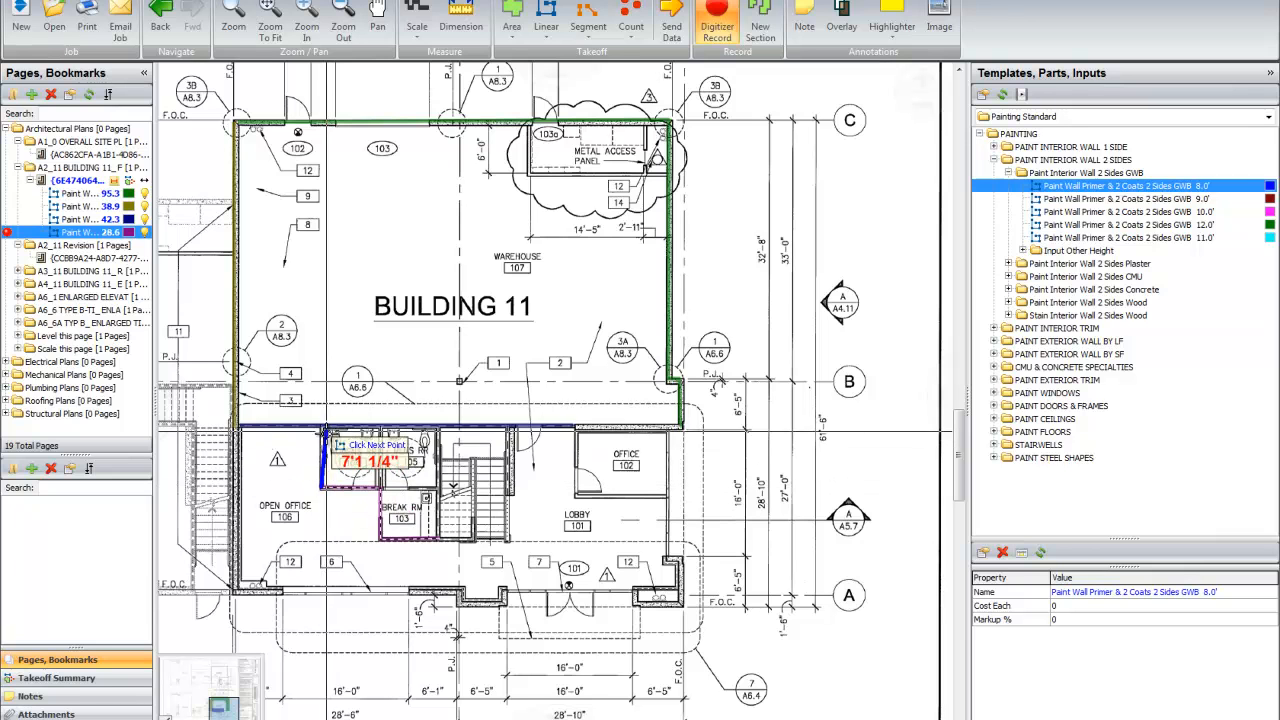
pyautogui.click(320, 433)
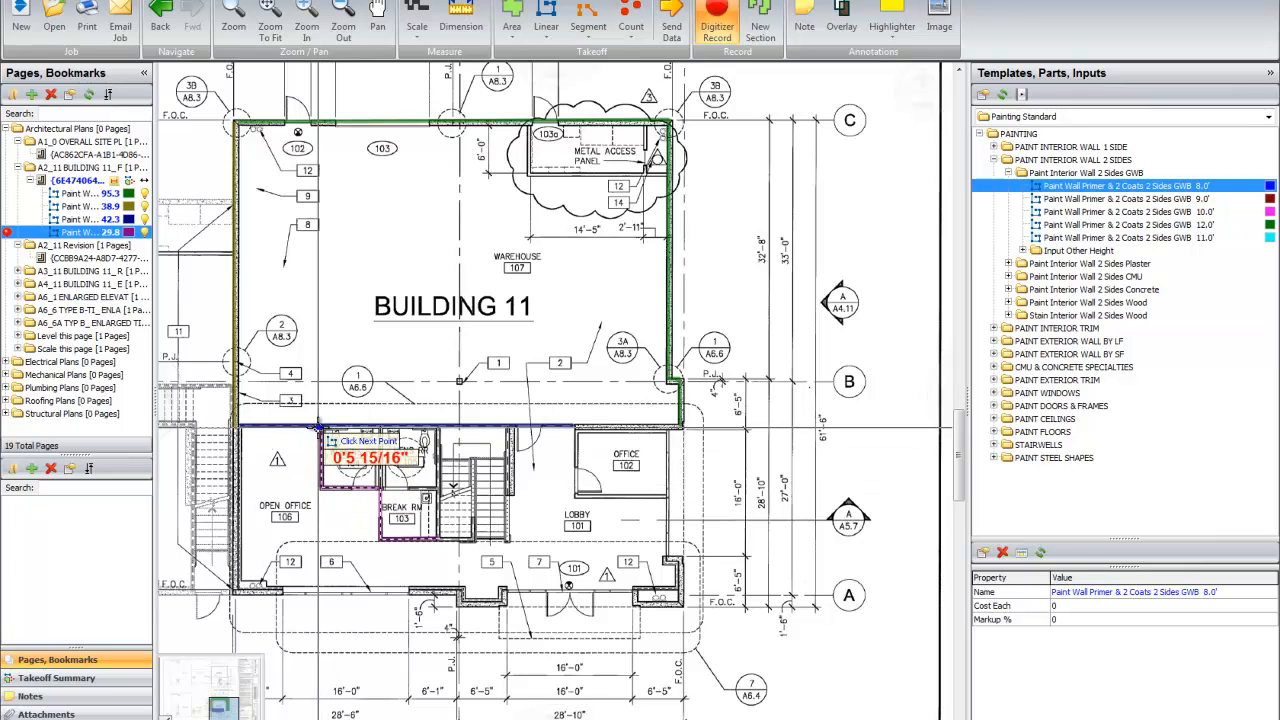
pyautogui.press('Escape')
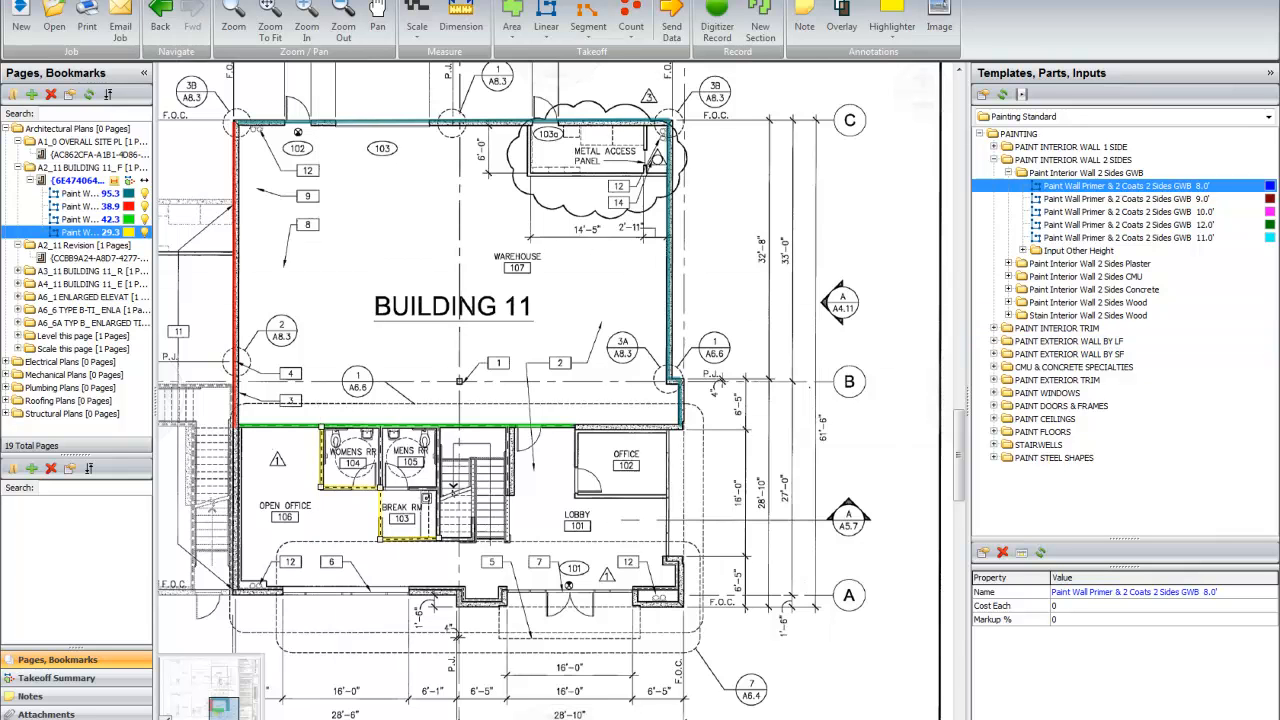
# Step: Review the painted wall quantities in the Default estimating layout, and return to the floor plan
pyautogui.click(160, 14)
pyautogui.moveTo(517, 112); pyautogui.dragTo(443, 143)
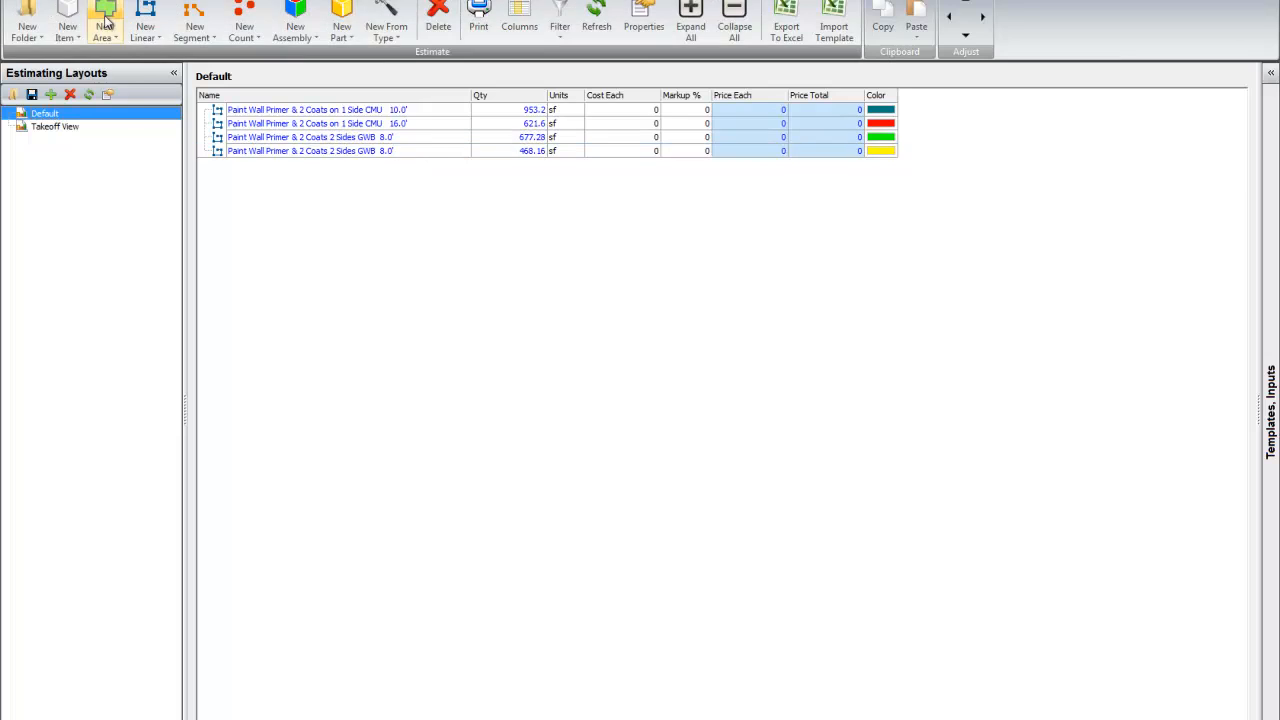
pyautogui.click(66, 1)
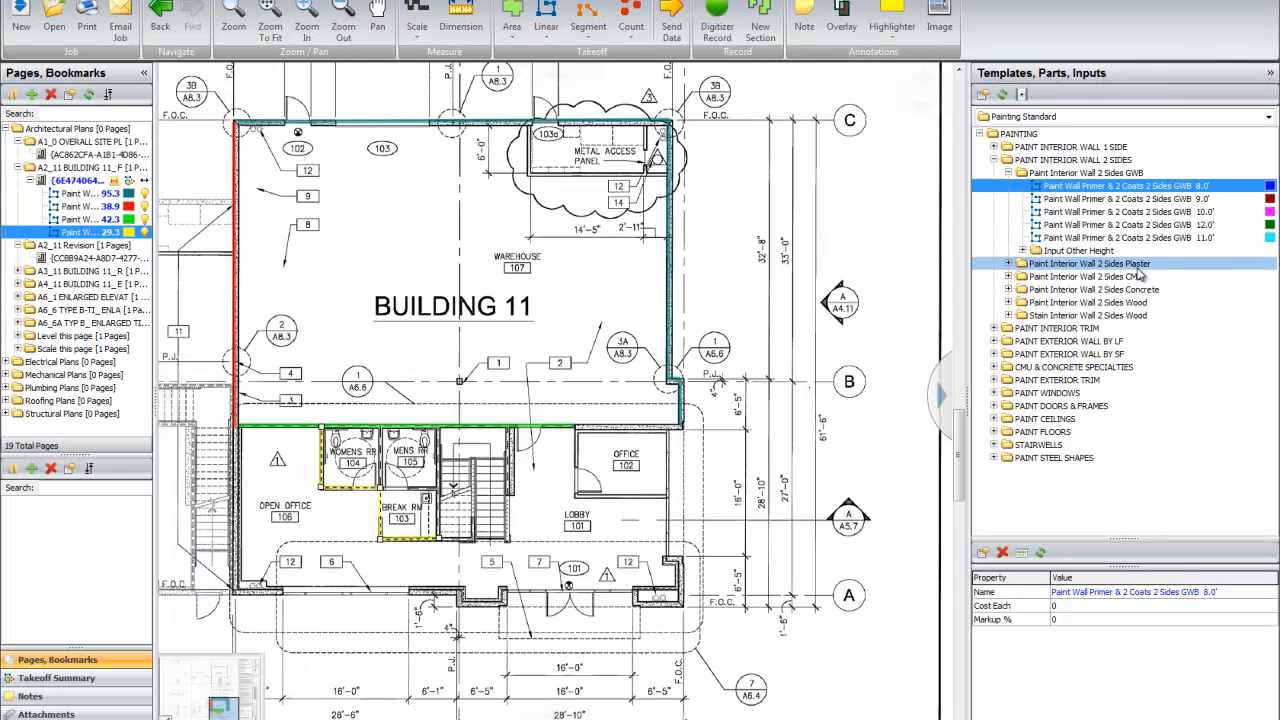
# Step: Collapse the two-side interior wall templates and expand PAINT DOORS & FRAMES down to the Paint Single Door templates
pyautogui.click(1008, 172)
pyautogui.click(994, 160)
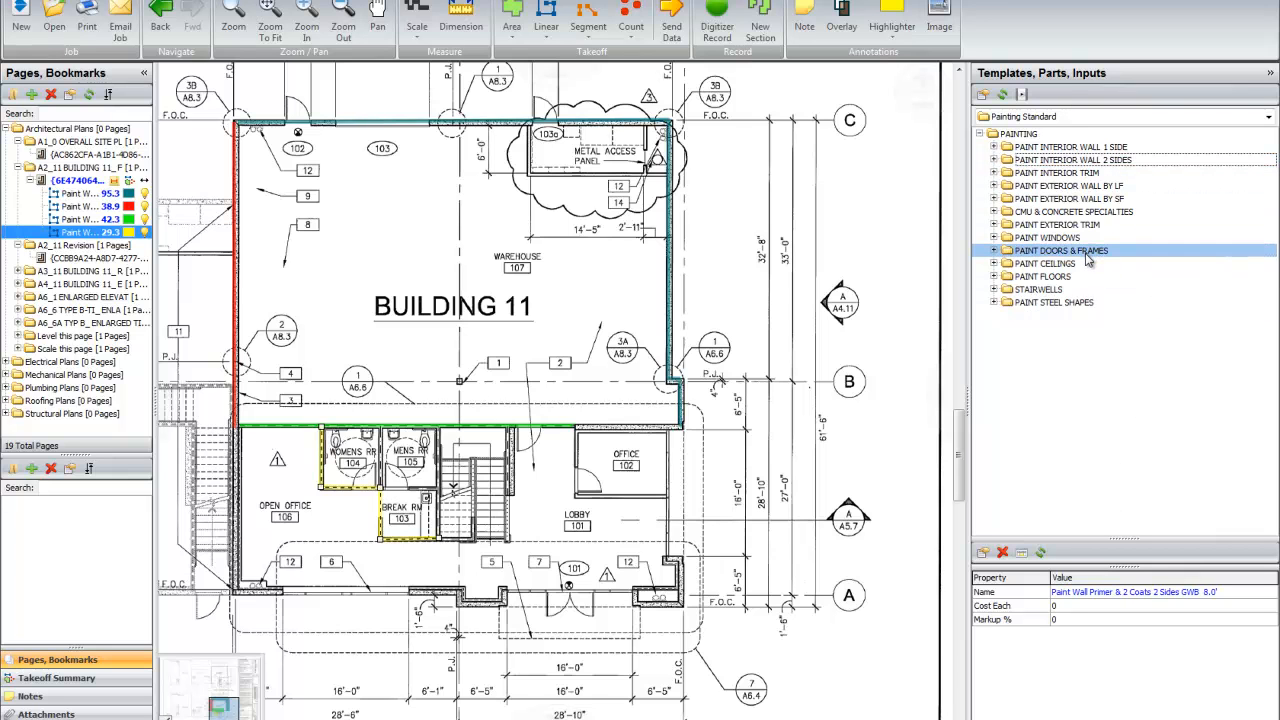
pyautogui.click(994, 251)
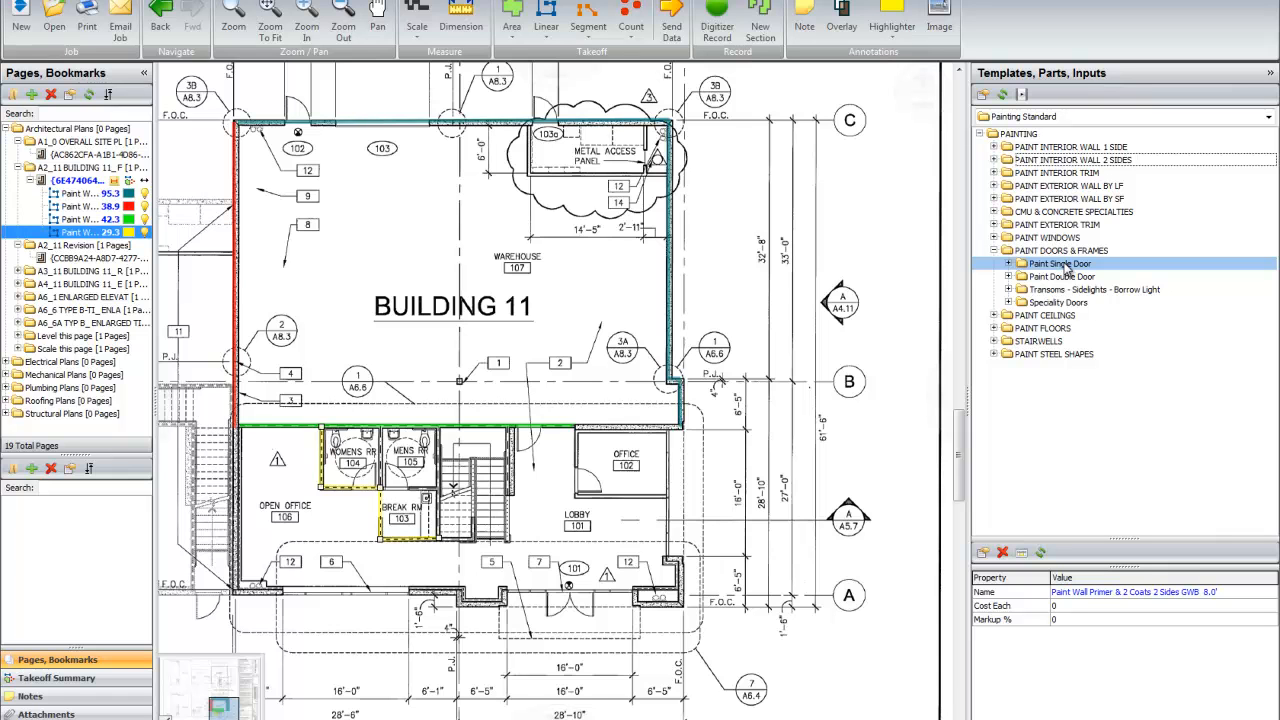
pyautogui.click(1009, 264)
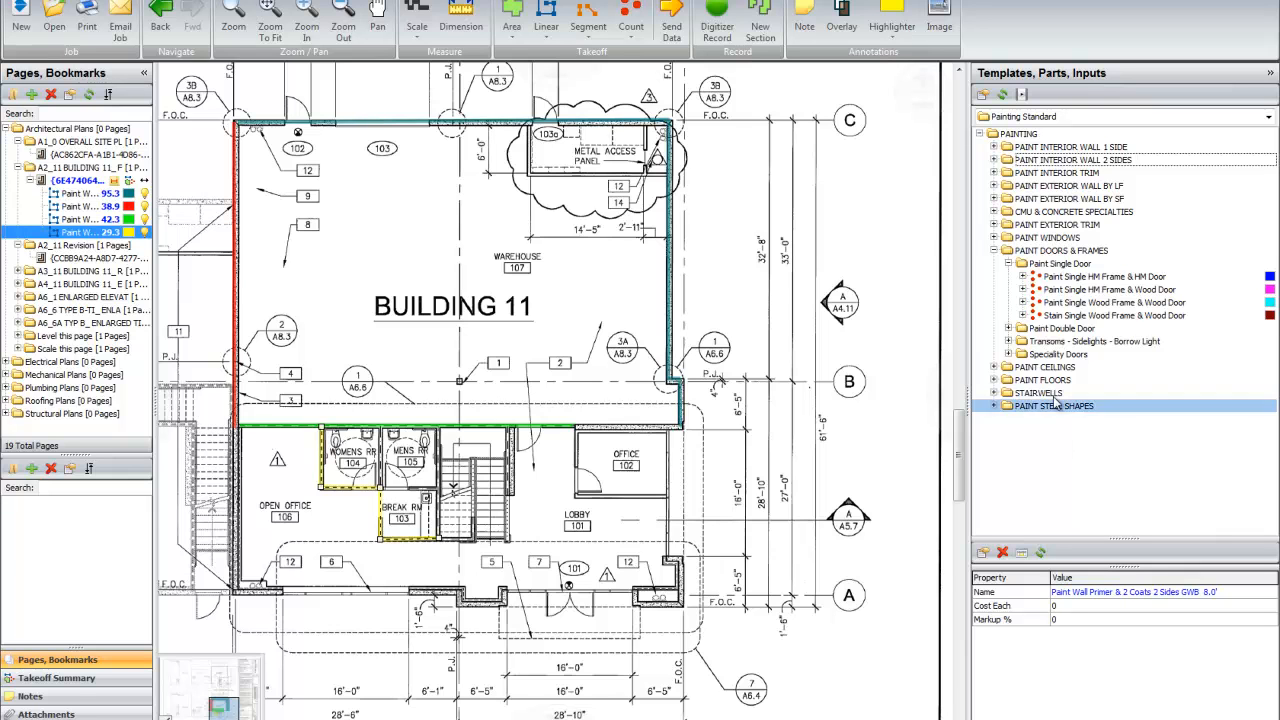
# Step: Look through the four Paint Single Door templates, comparing the HM and wood frame and door combinations and the stain option
pyautogui.click(1042, 316)
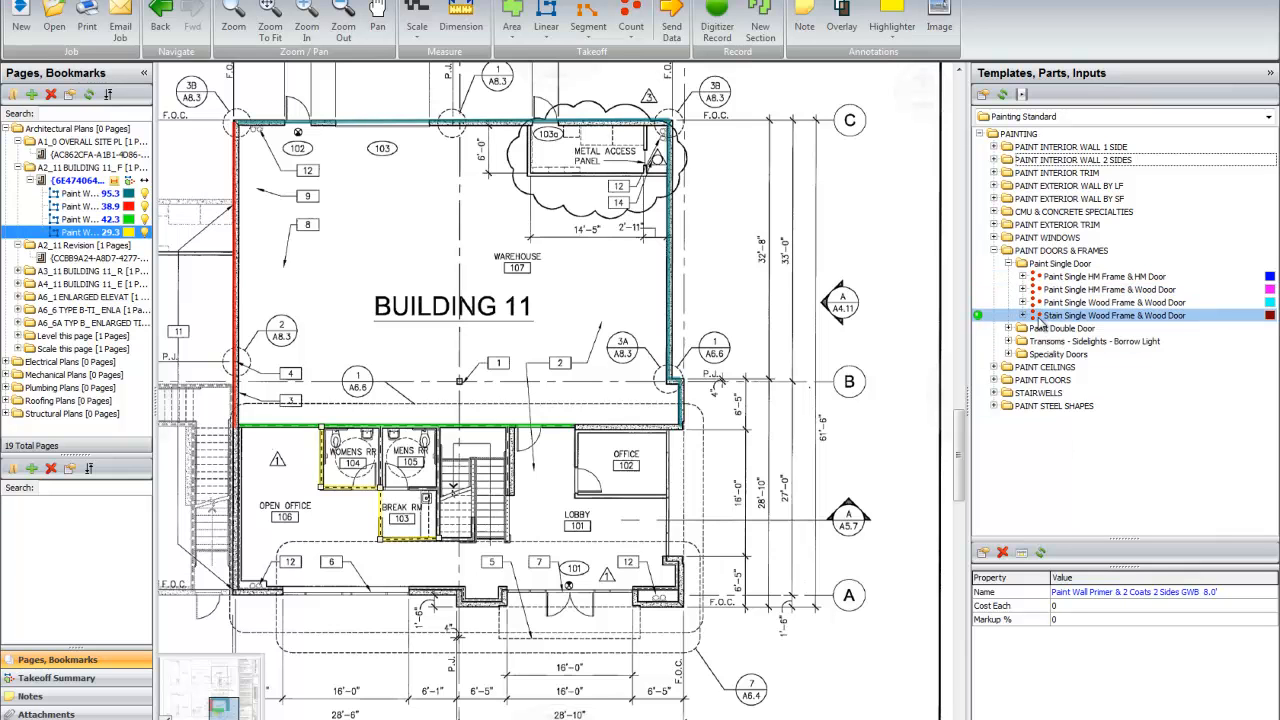
pyautogui.click(1075, 280)
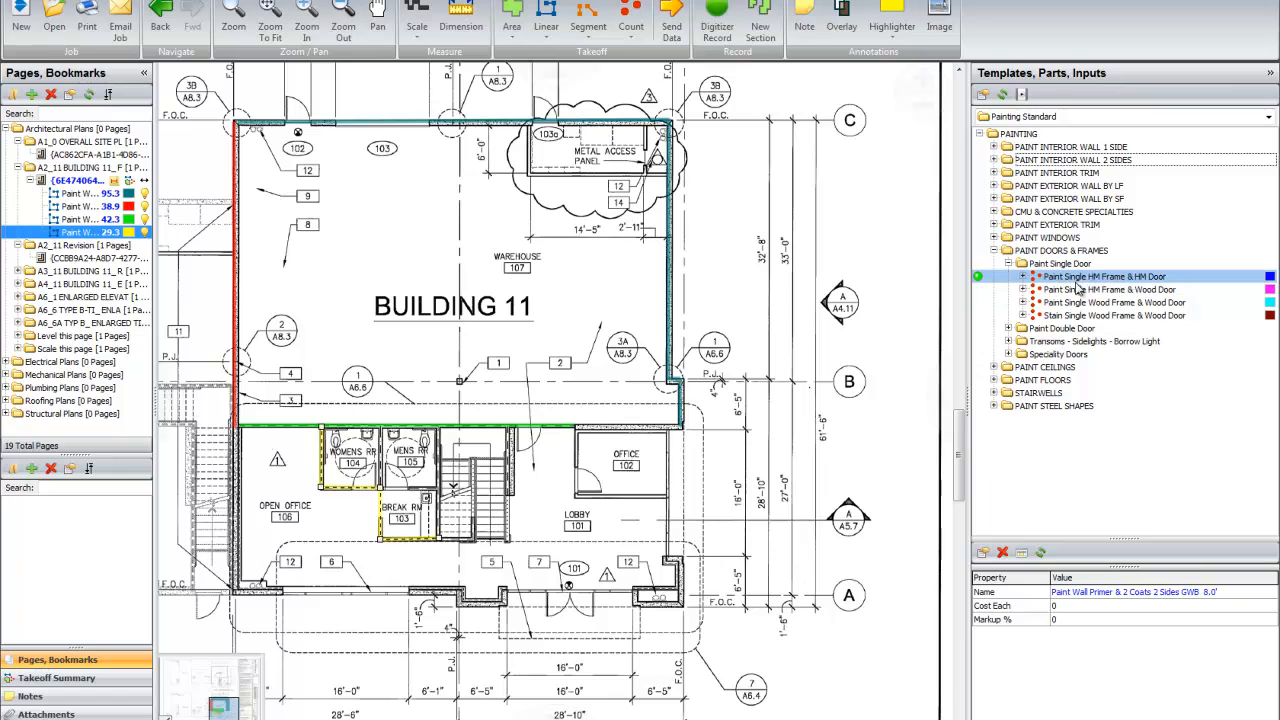
pyautogui.click(1145, 289)
pyautogui.click(1145, 302)
pyautogui.click(1137, 316)
pyautogui.click(1140, 303)
pyautogui.click(1142, 290)
pyautogui.click(1138, 303)
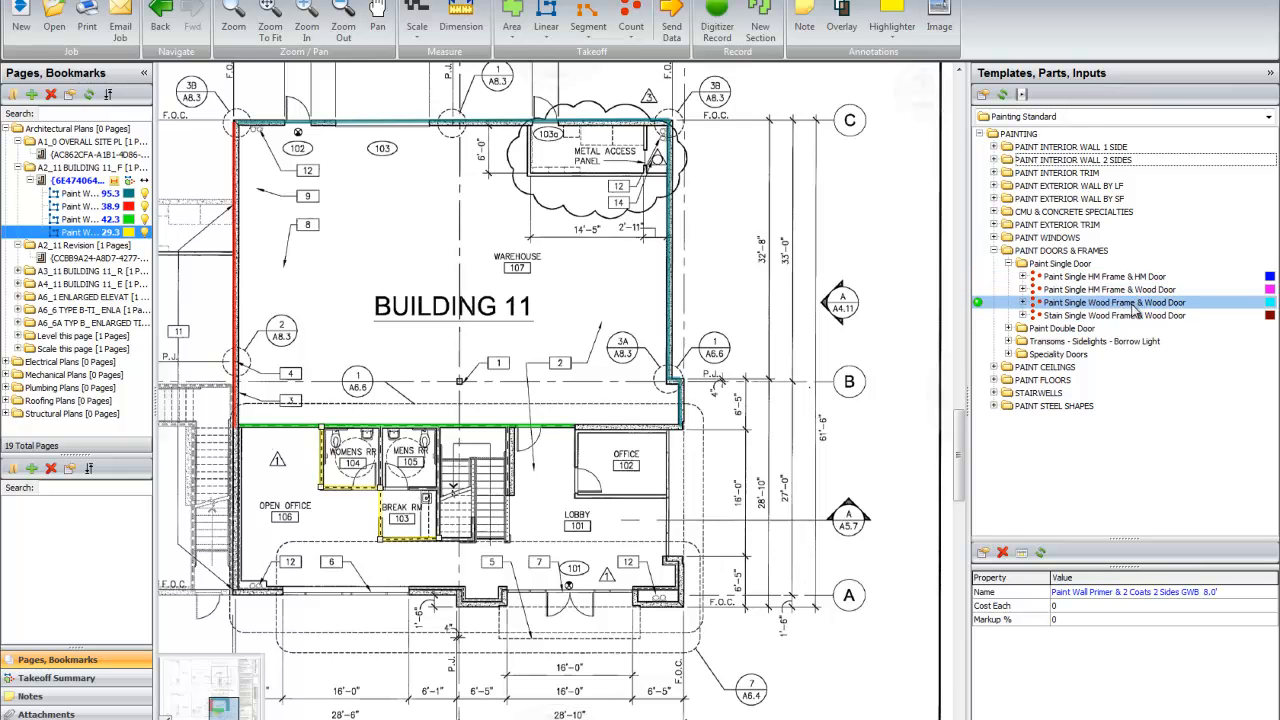
pyautogui.click(1063, 316)
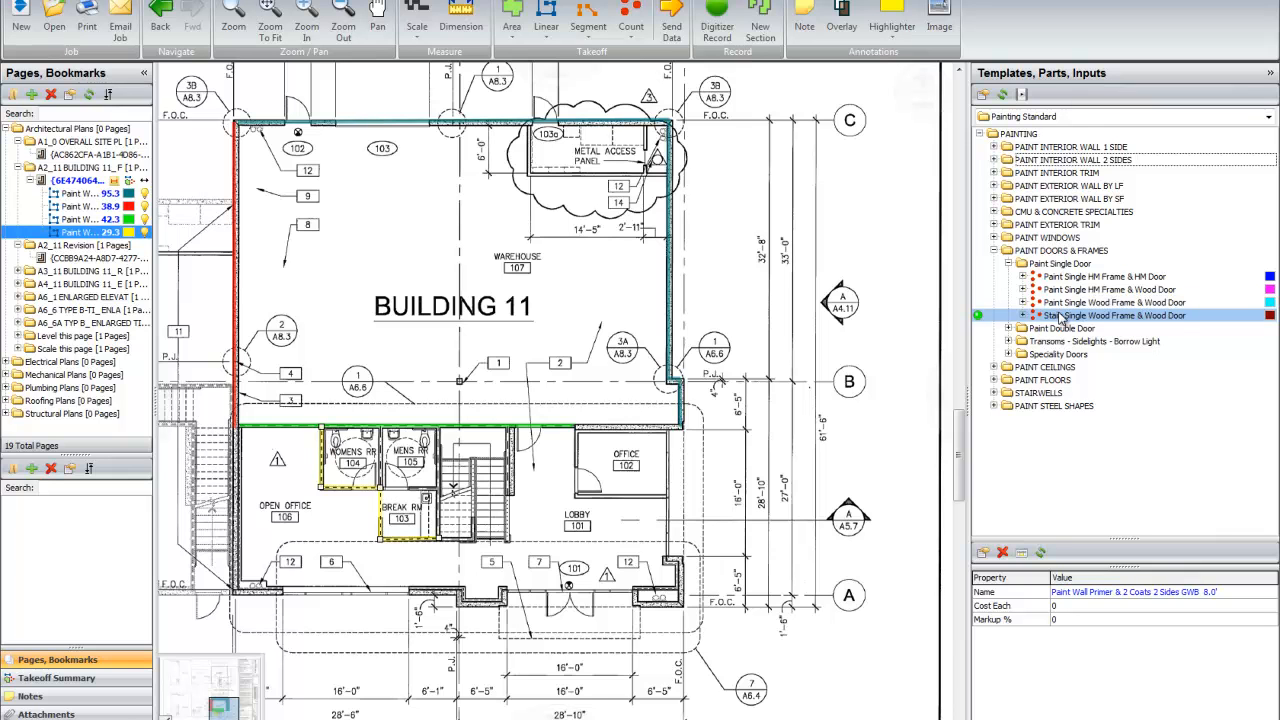
pyautogui.click(1060, 303)
pyautogui.click(1058, 290)
pyautogui.click(1055, 277)
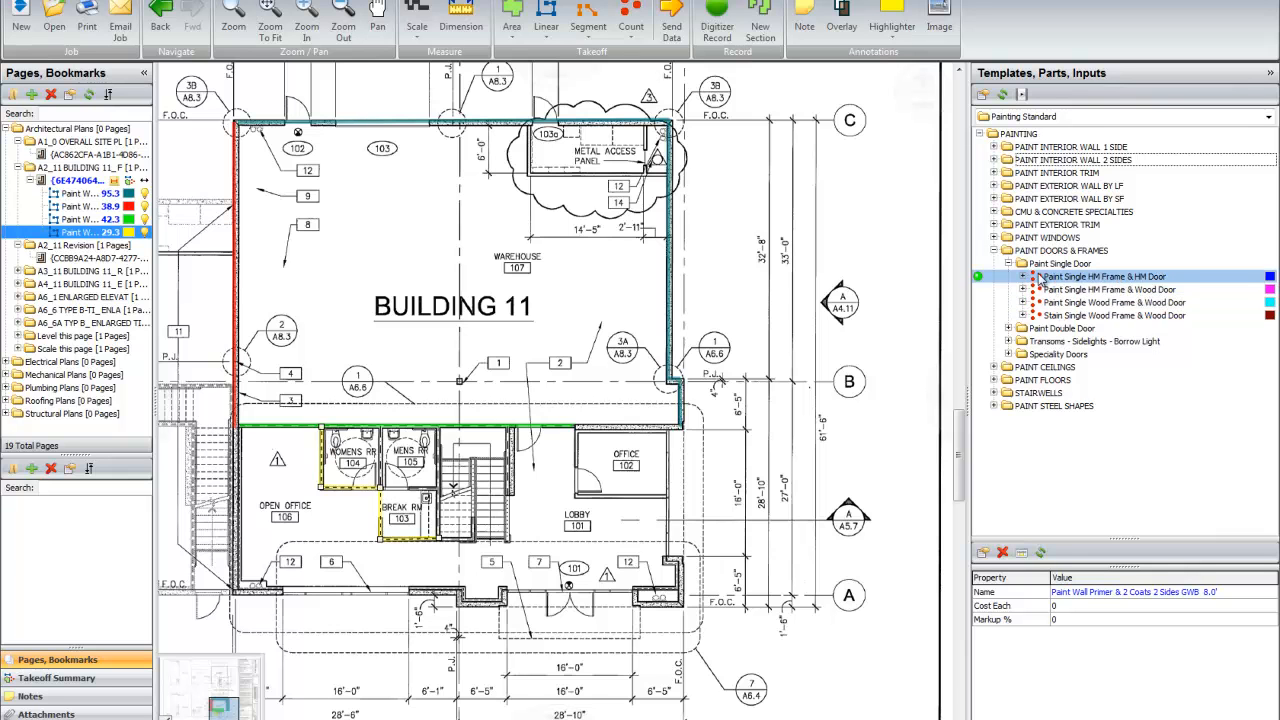
# Step: Start a takeoff from the Paint Single HM Frame & HM Door template with Plus as its marker shape
pyautogui.doubleClick(982, 280)
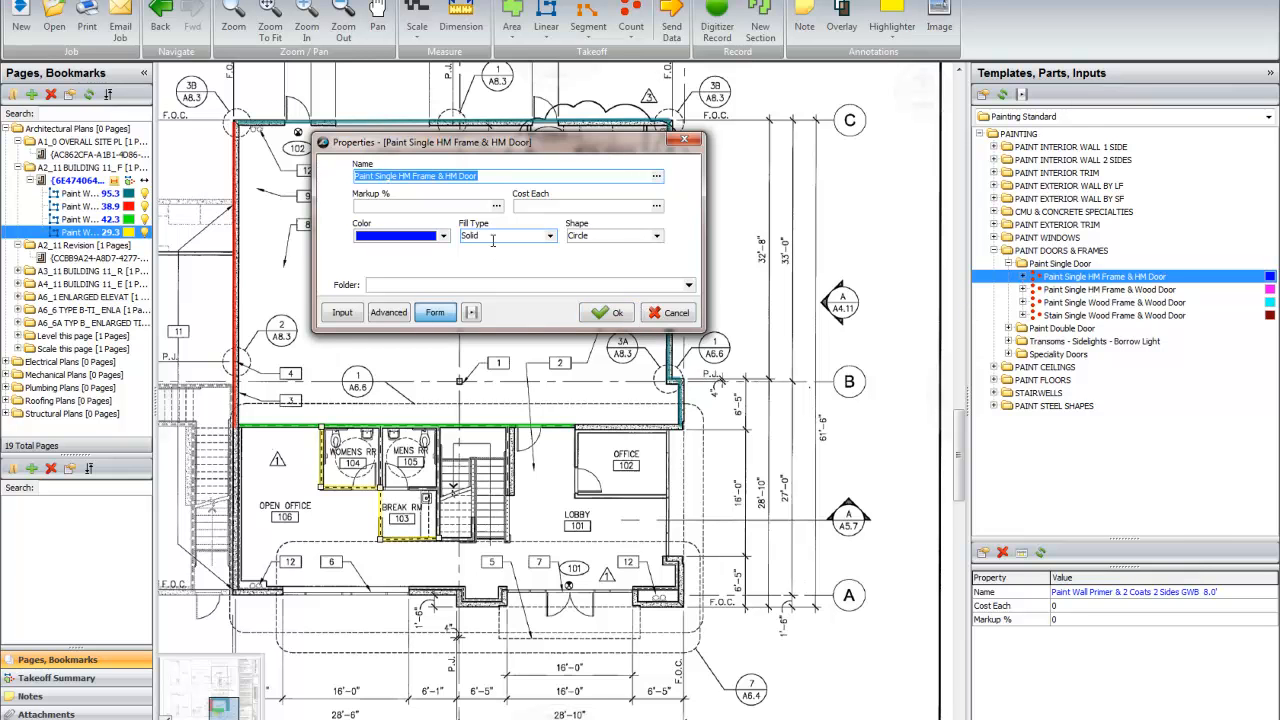
pyautogui.click(656, 236)
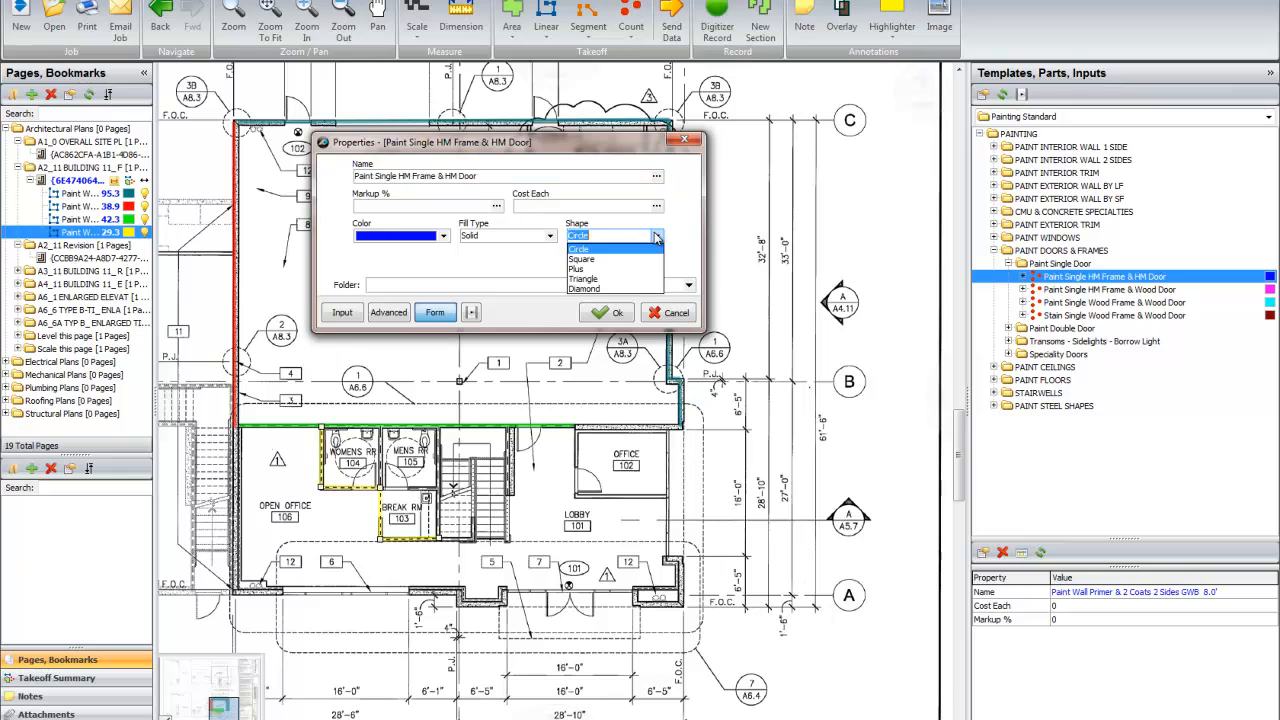
pyautogui.click(603, 269)
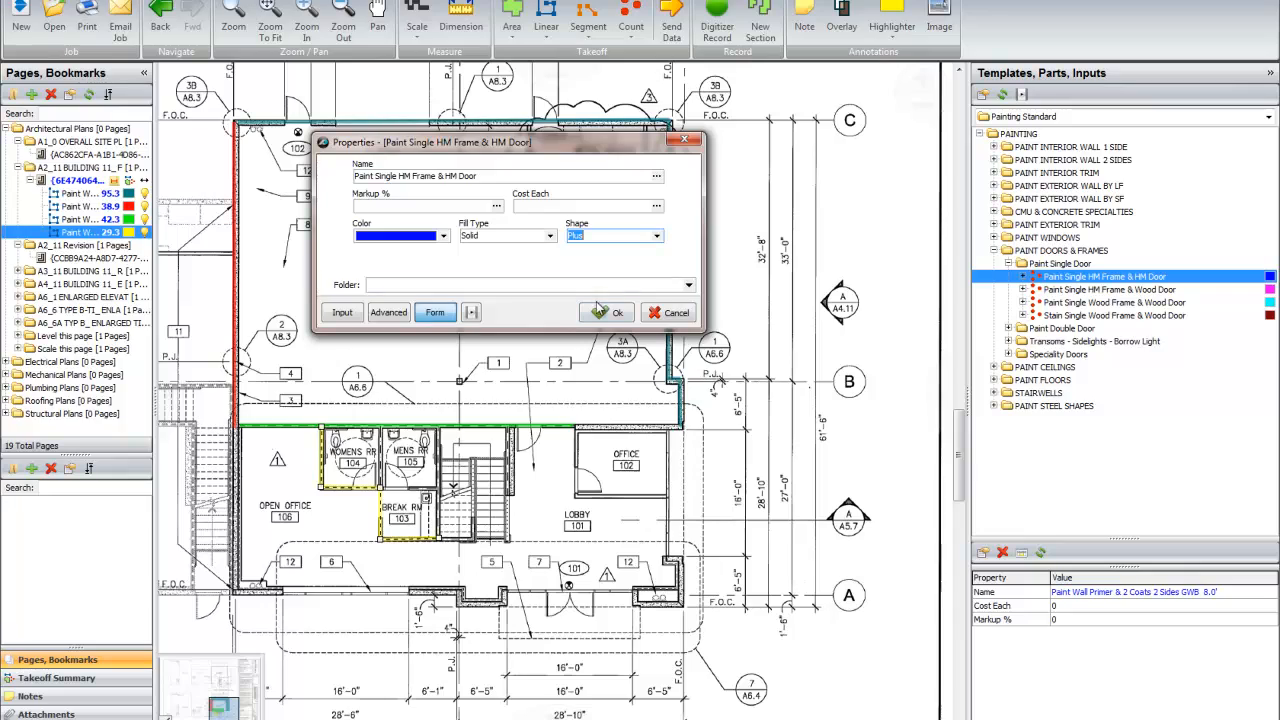
pyautogui.click(606, 312)
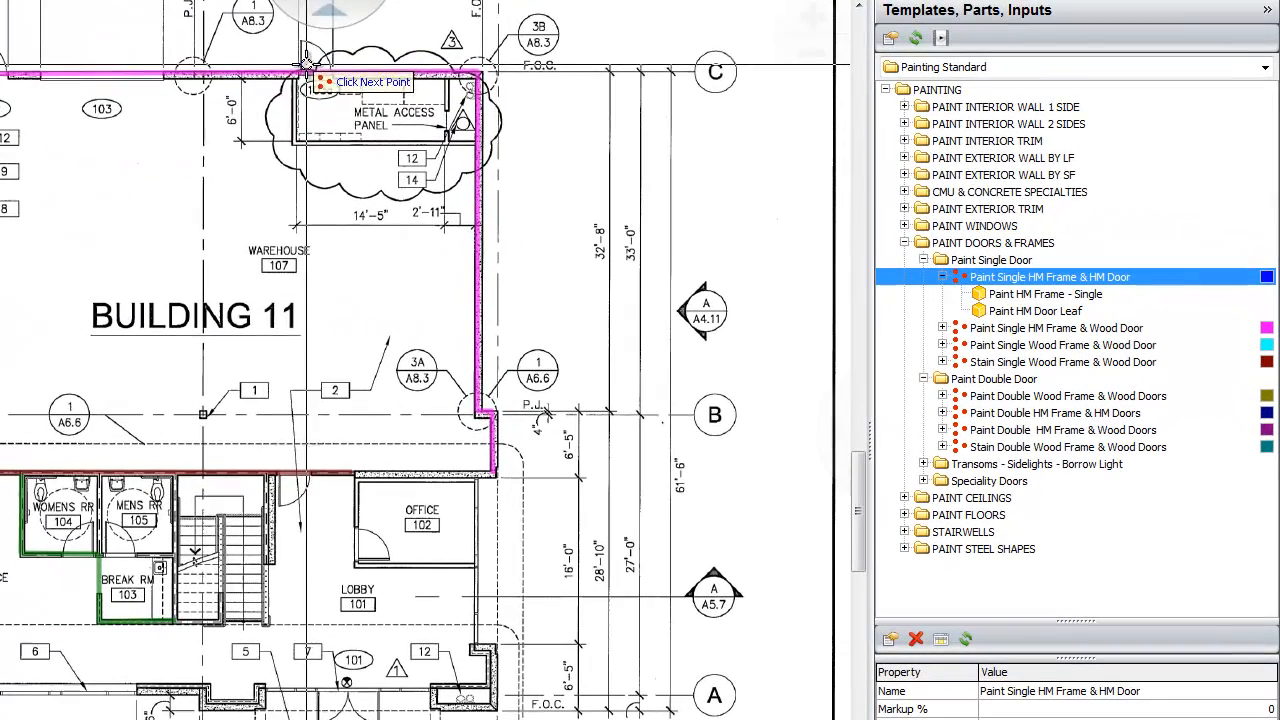
# Step: Count the six single doors: two in the upper warehouse wall, both restrooms, office 102, and the door between warehouse and lobby
pyautogui.click(0, 69)
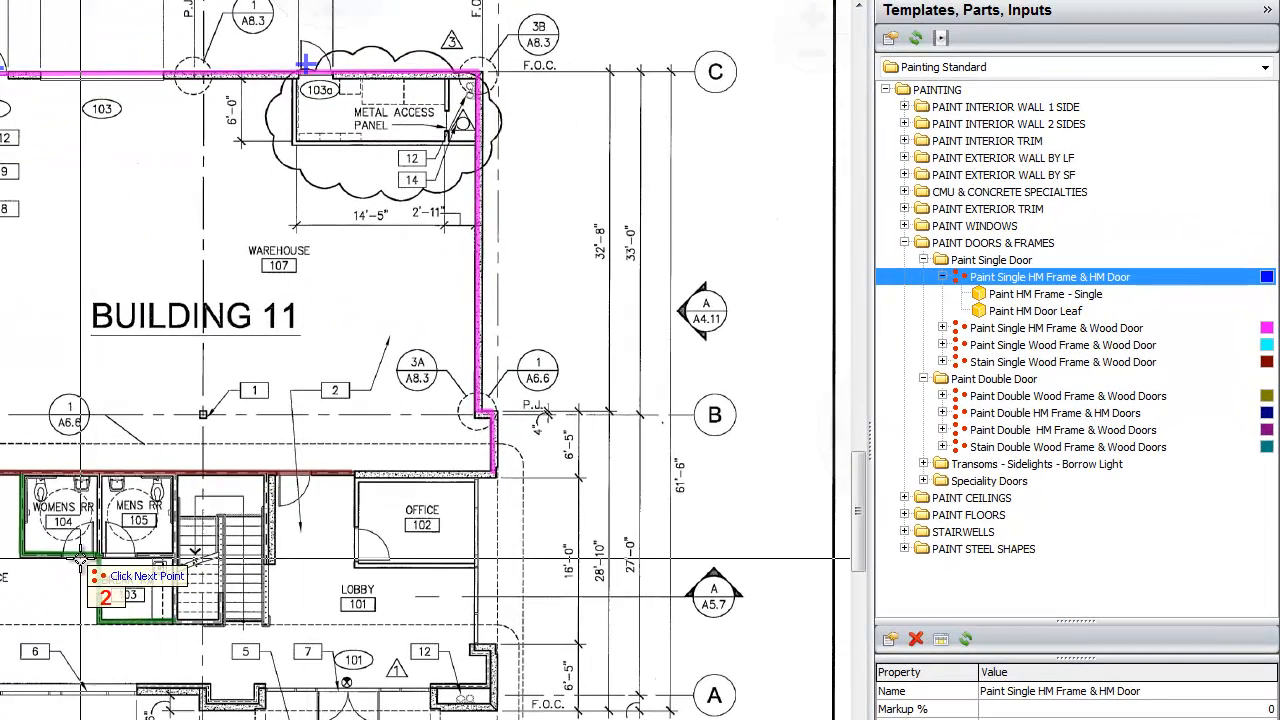
pyautogui.click(76, 551)
pyautogui.click(362, 552)
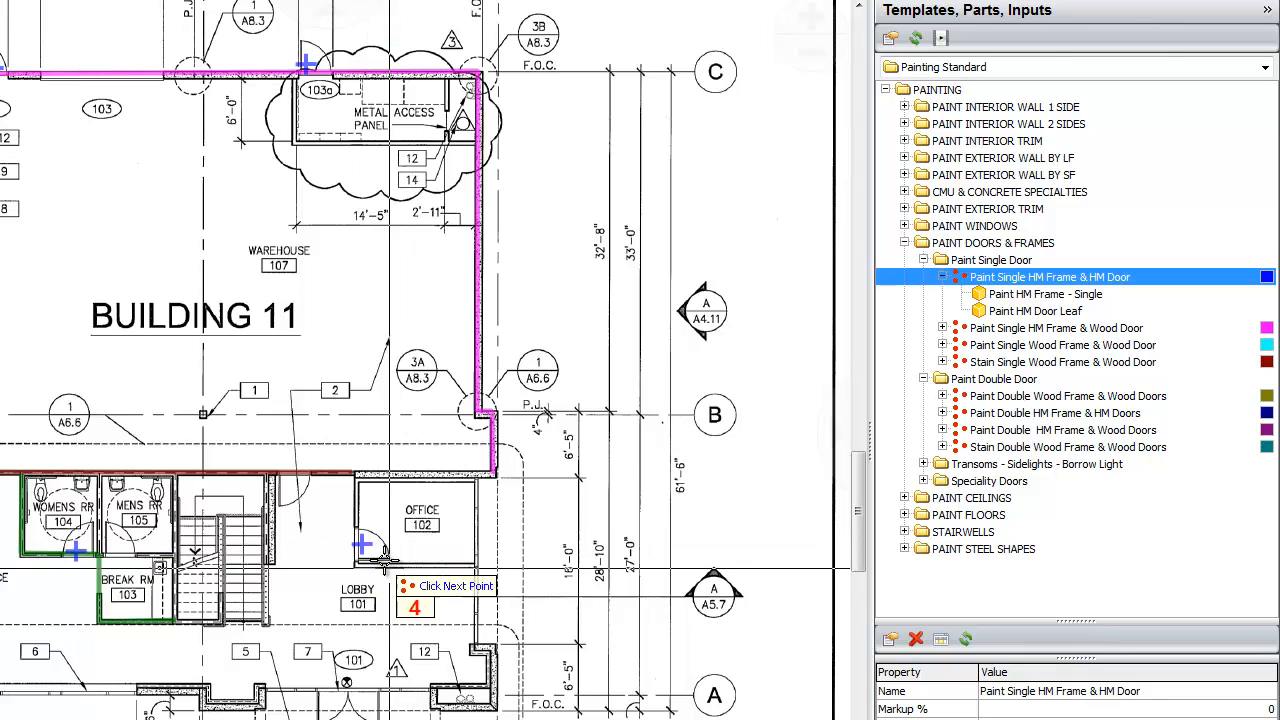
pyautogui.click(284, 491)
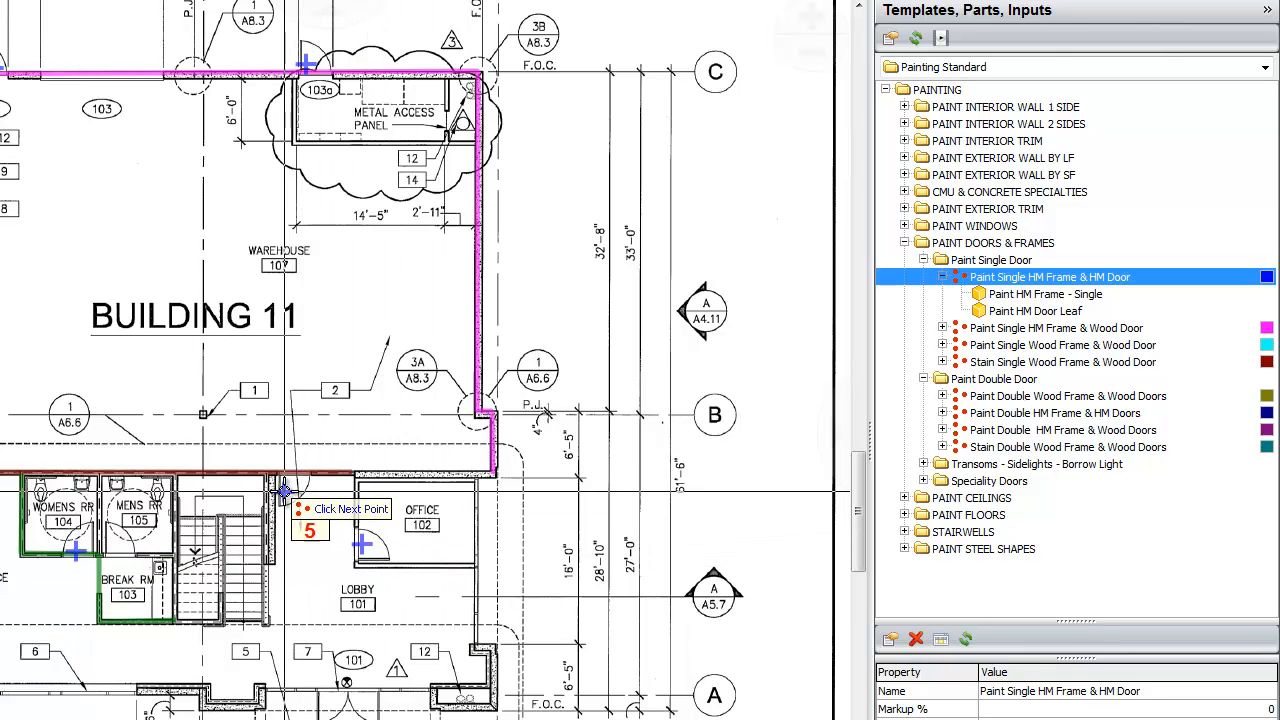
pyautogui.click(114, 537)
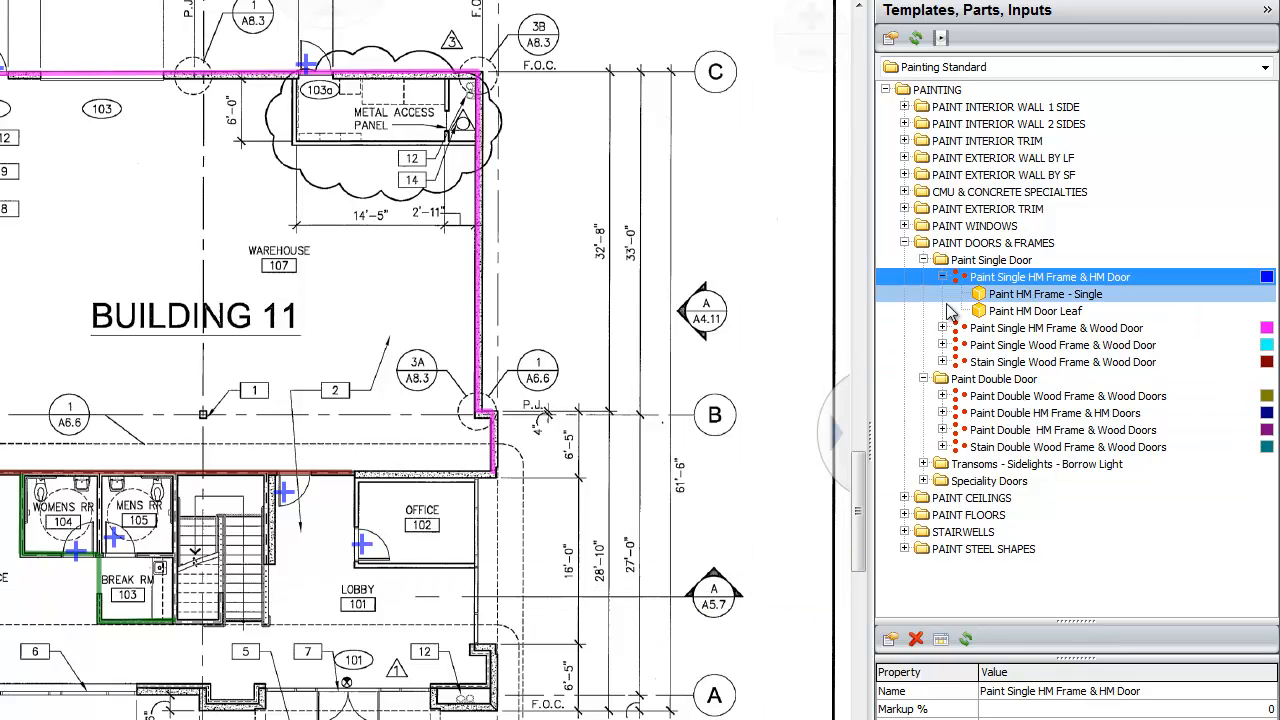
# Step: Record a Paint Double HM Frame & HM Doors takeoff with Triangle markers, counting two double doors along the lobby's front wall
pyautogui.click(924, 260)
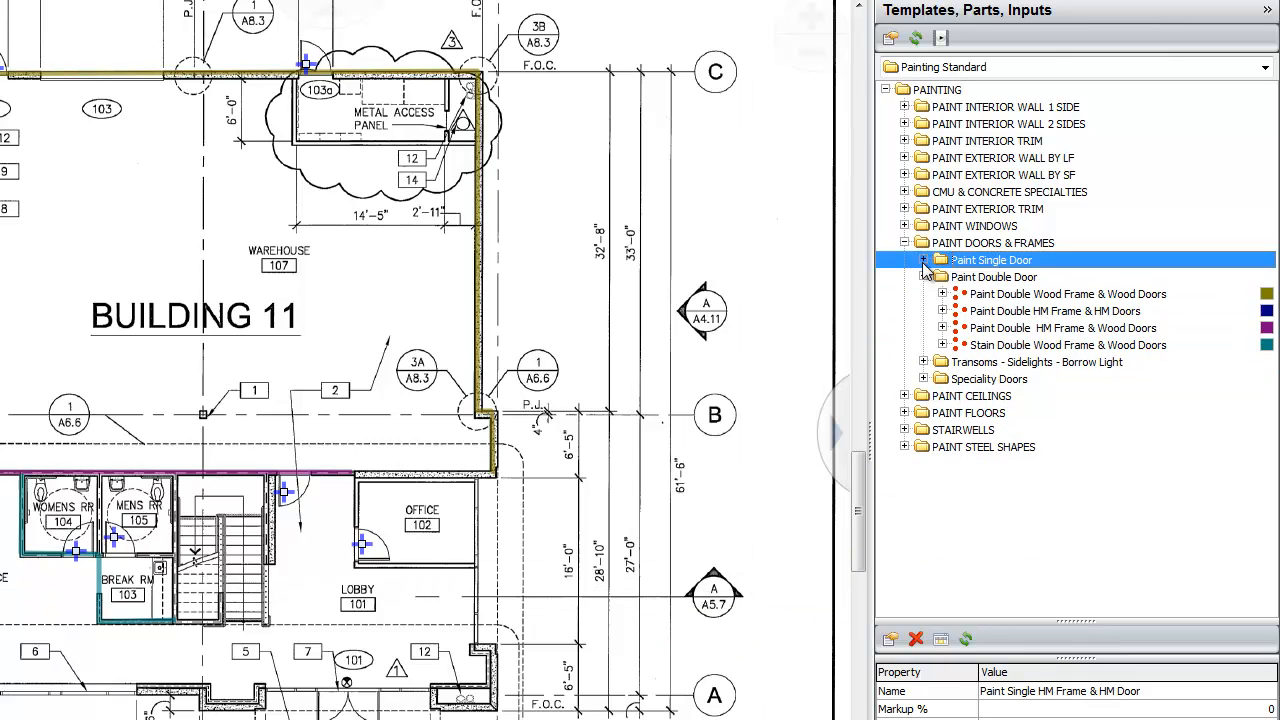
pyautogui.doubleClick(880, 310)
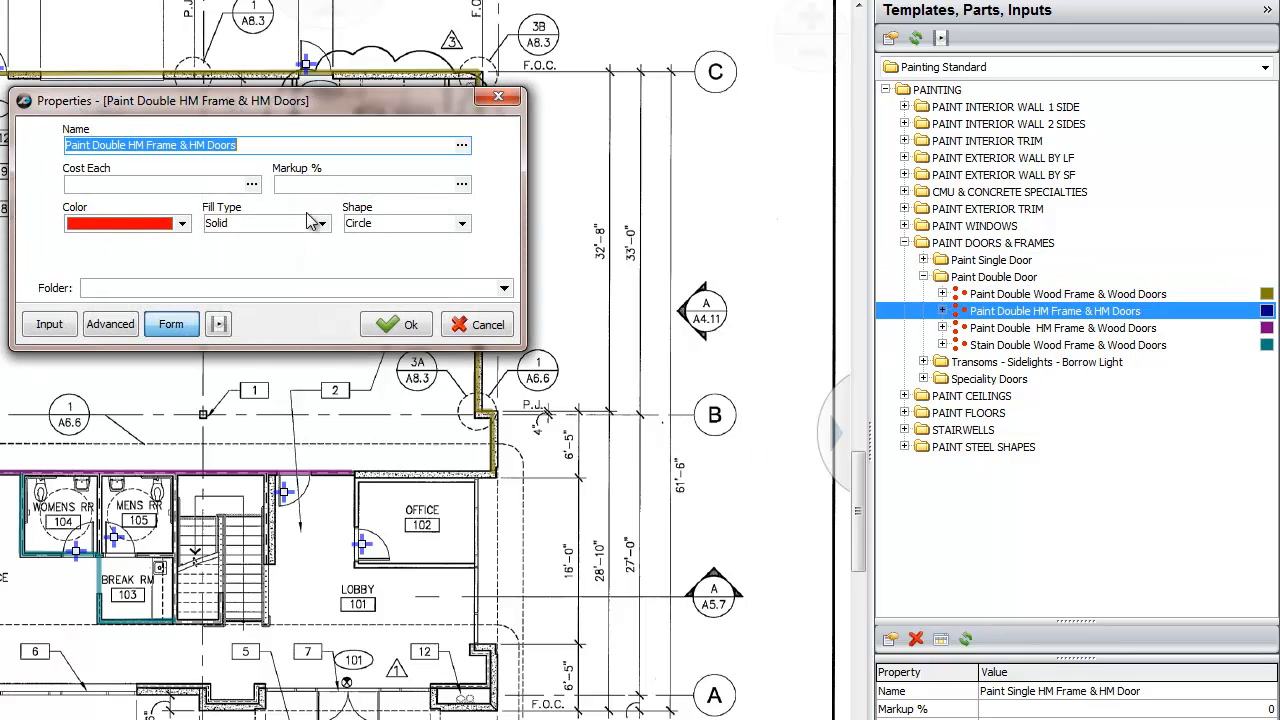
pyautogui.click(462, 223)
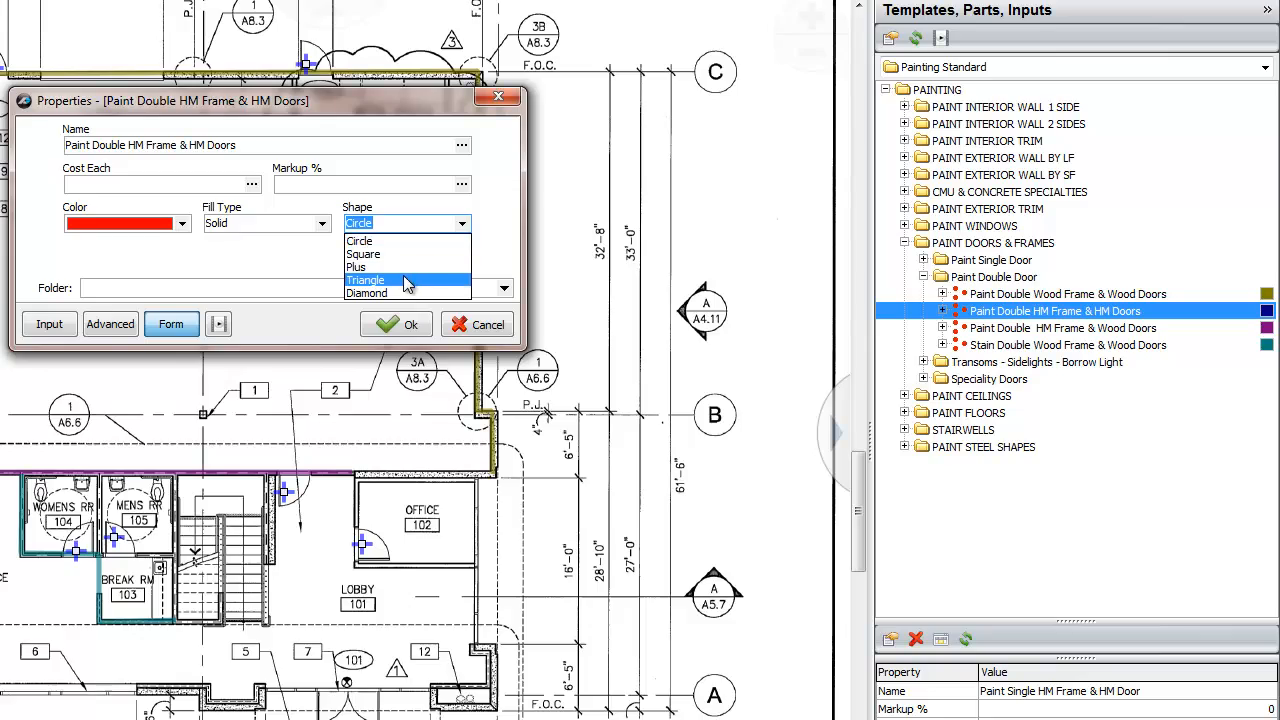
pyautogui.click(404, 276)
pyautogui.click(467, 320)
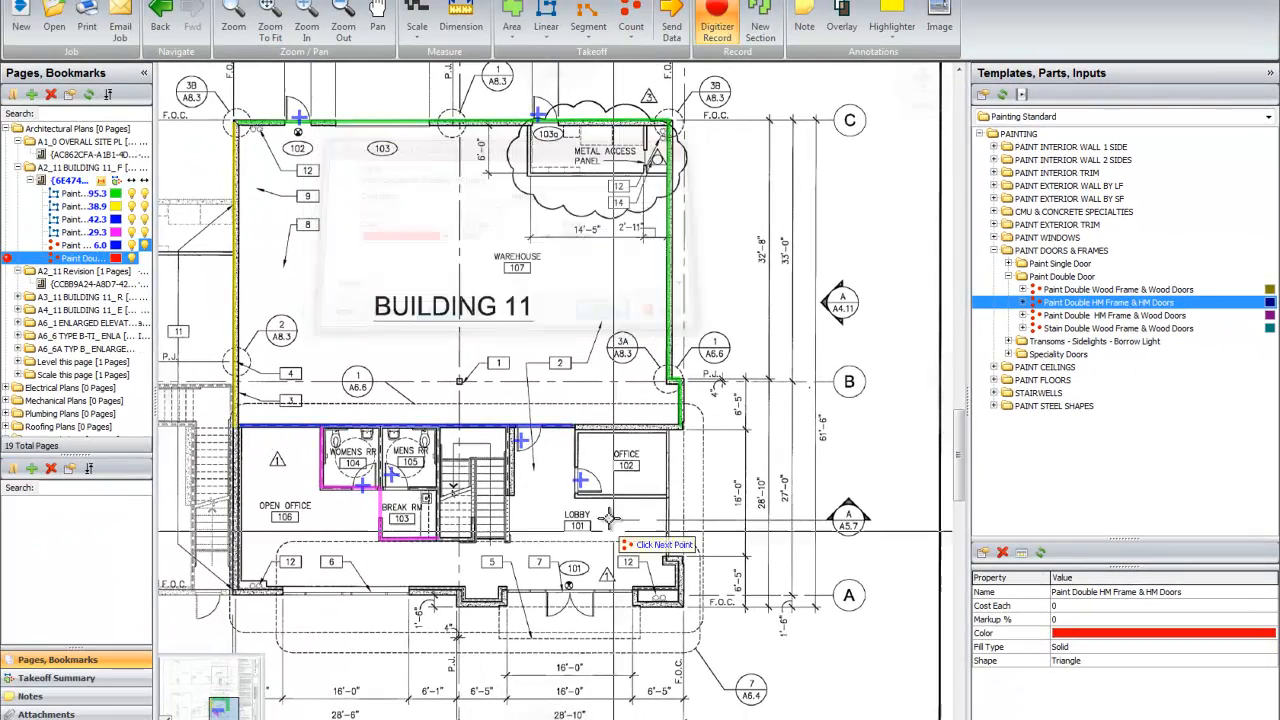
pyautogui.click(571, 600)
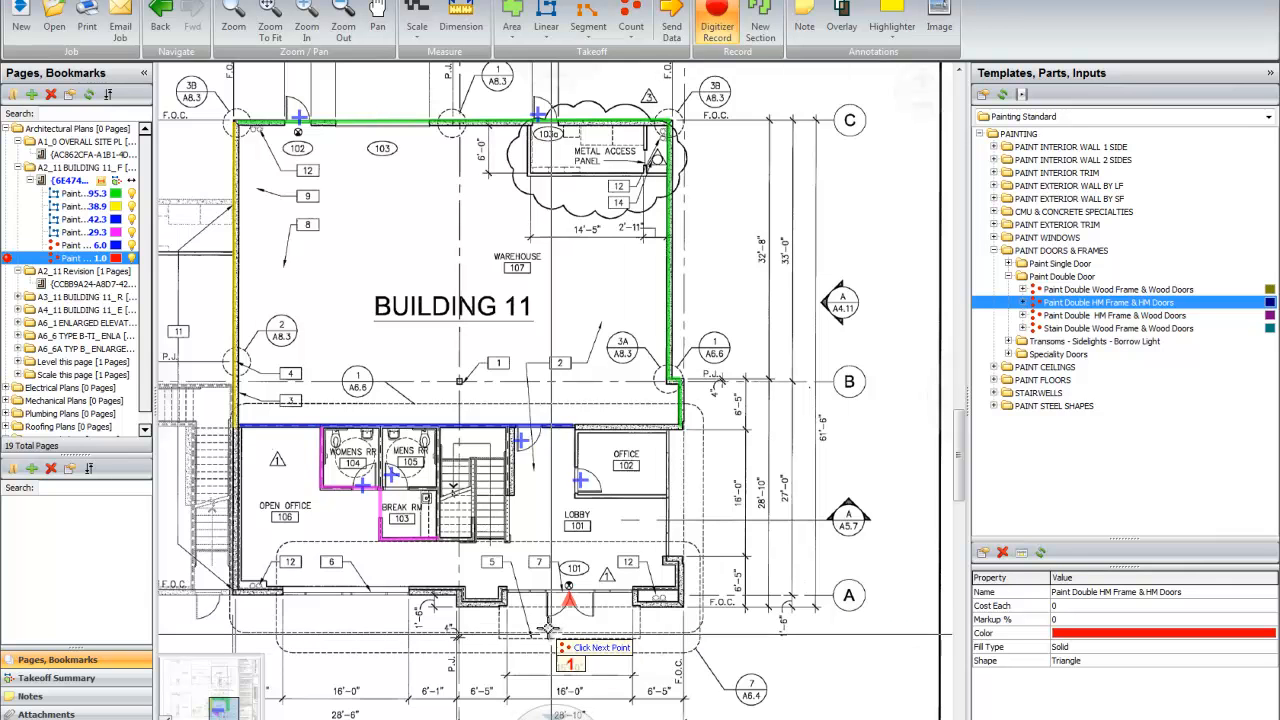
pyautogui.click(522, 600)
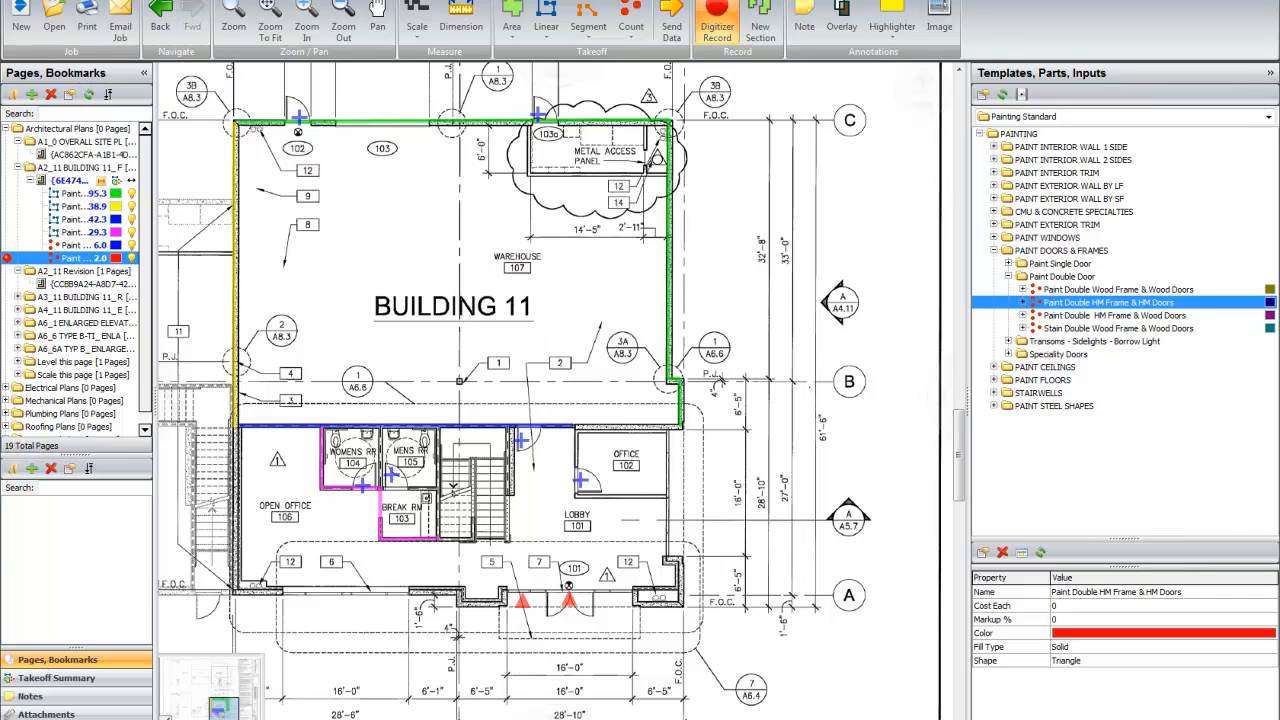
# Step: Open the Default estimating layout and expand the single and double HM door items to show their parts
pyautogui.click(183, 1)
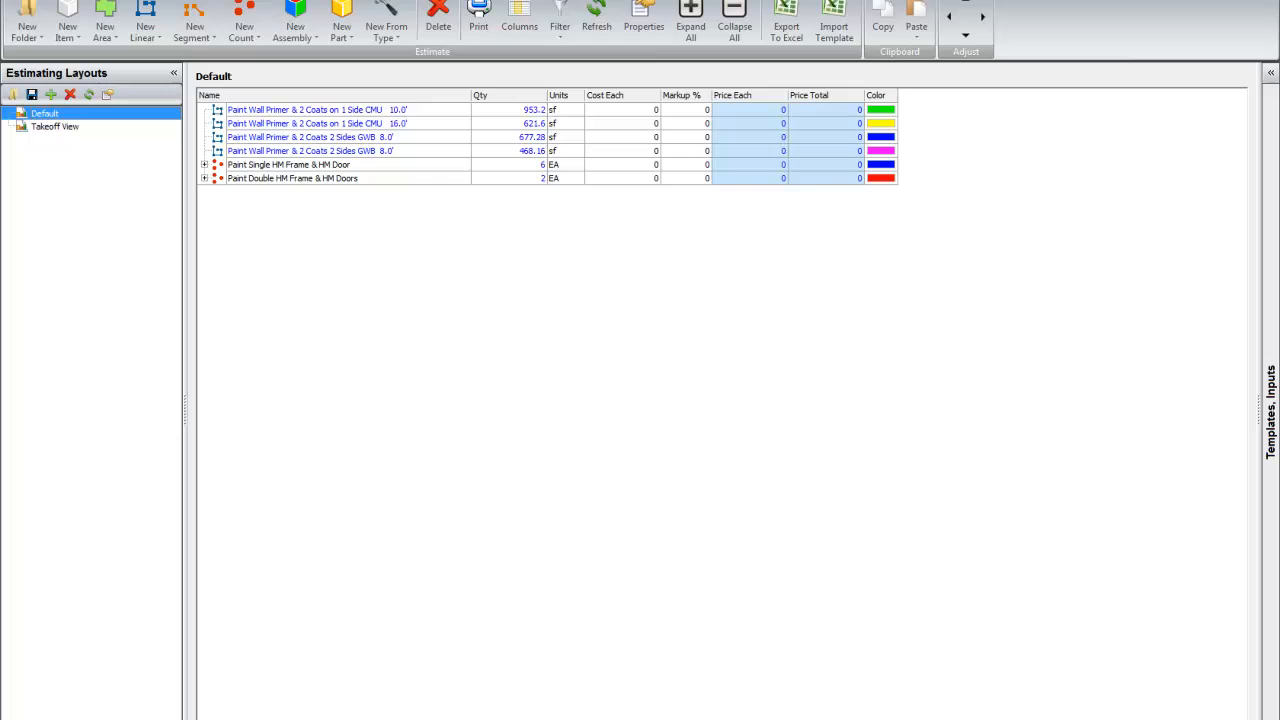
pyautogui.click(205, 178)
pyautogui.click(205, 165)
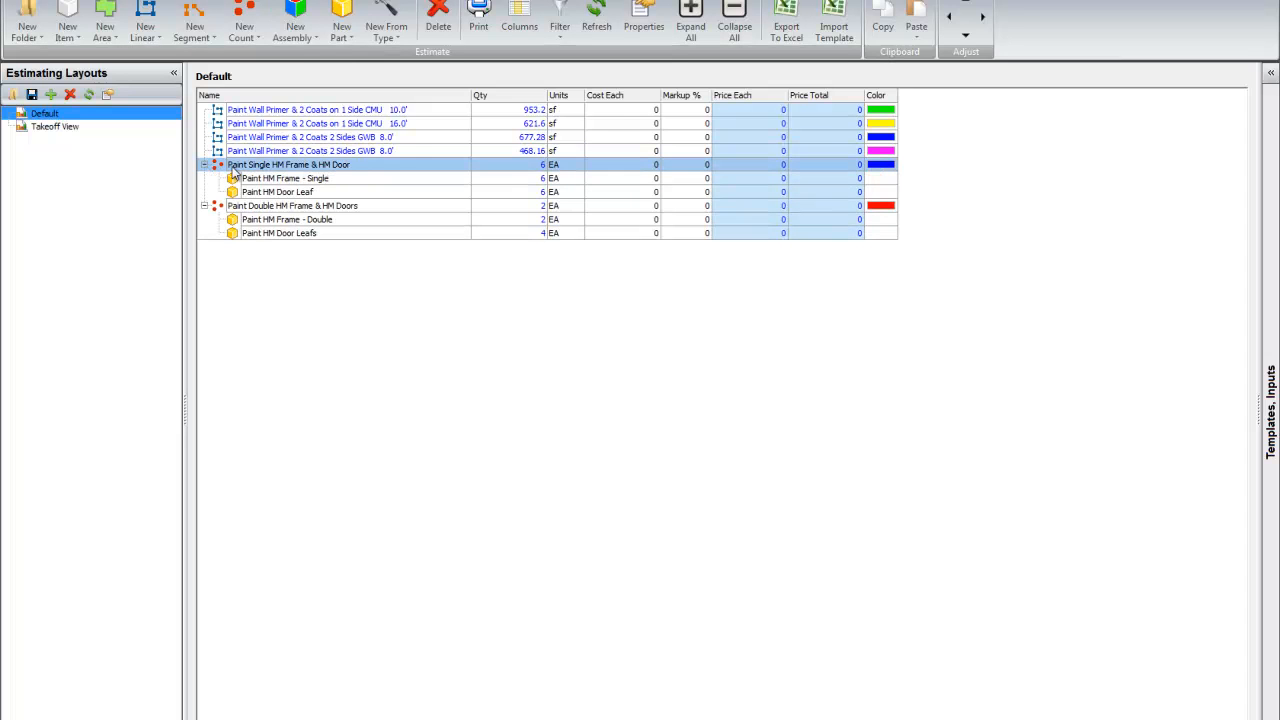
# Step: Review the quantities of the single and double HM door items and of their frame and door leaf parts
pyautogui.click(252, 178)
pyautogui.click(254, 206)
pyautogui.click(252, 178)
pyautogui.click(257, 166)
pyautogui.click(367, 180)
pyautogui.click(365, 193)
pyautogui.click(535, 166)
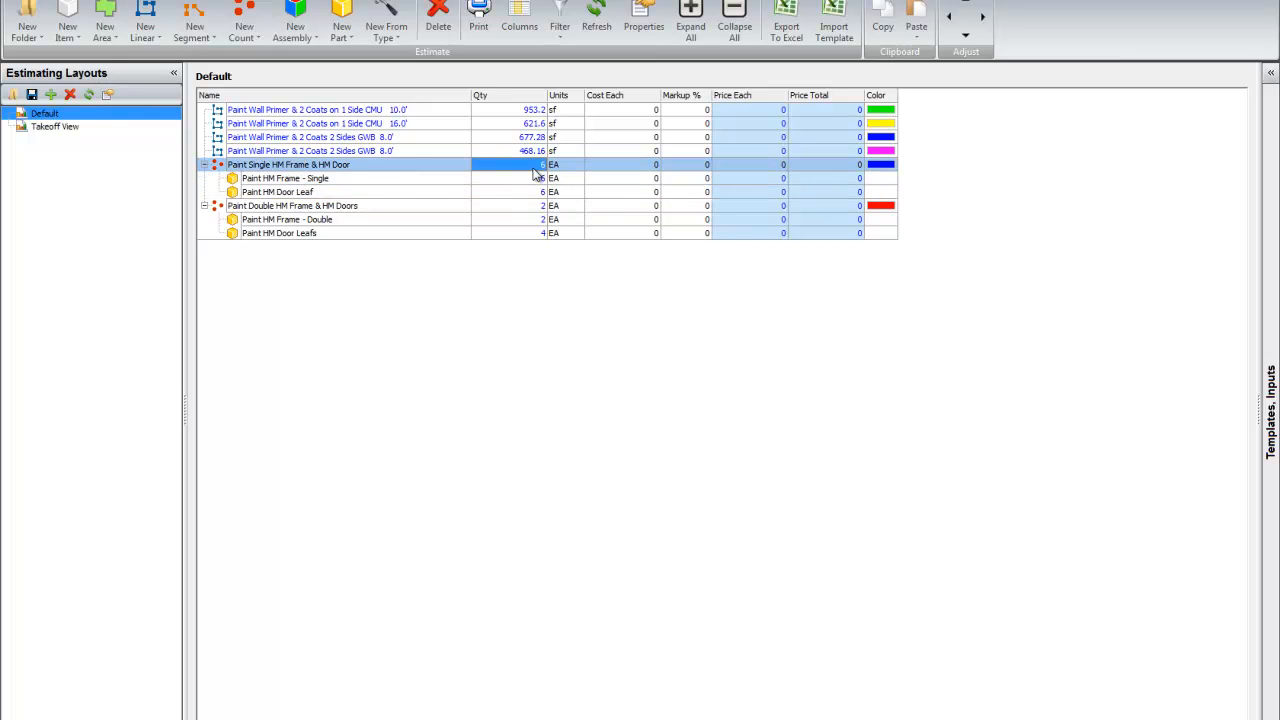
pyautogui.click(526, 185)
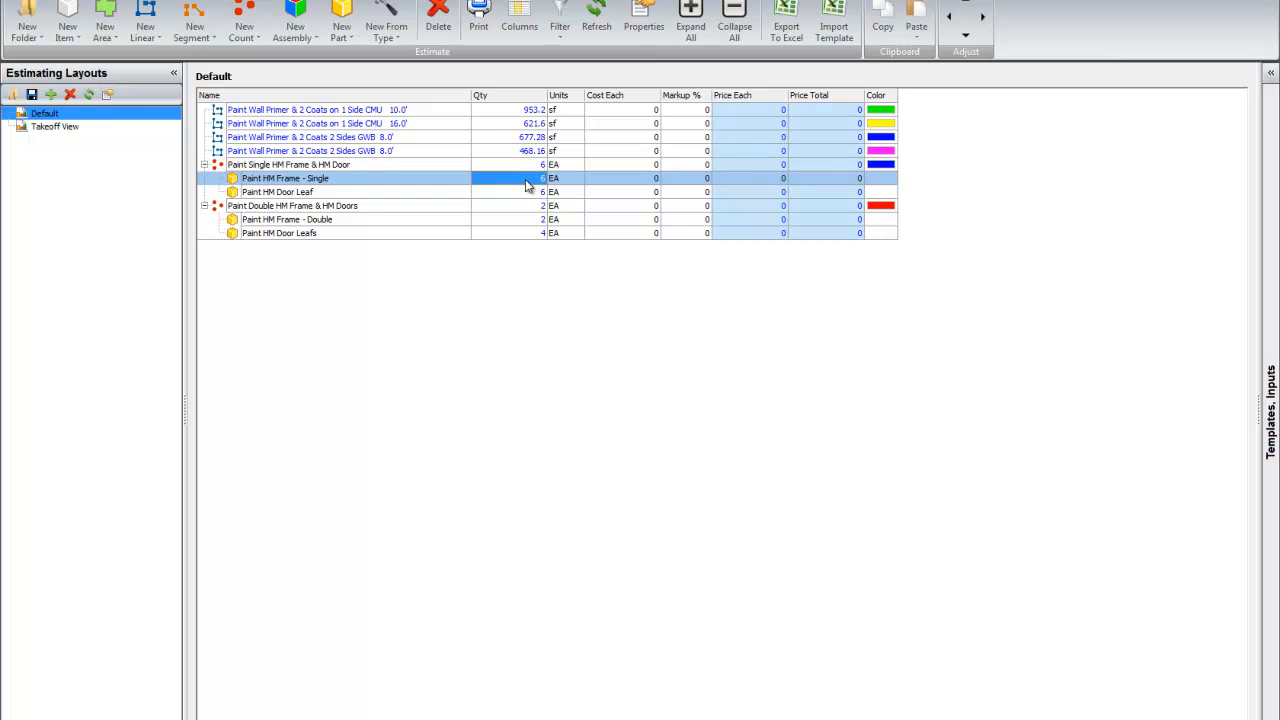
pyautogui.click(520, 194)
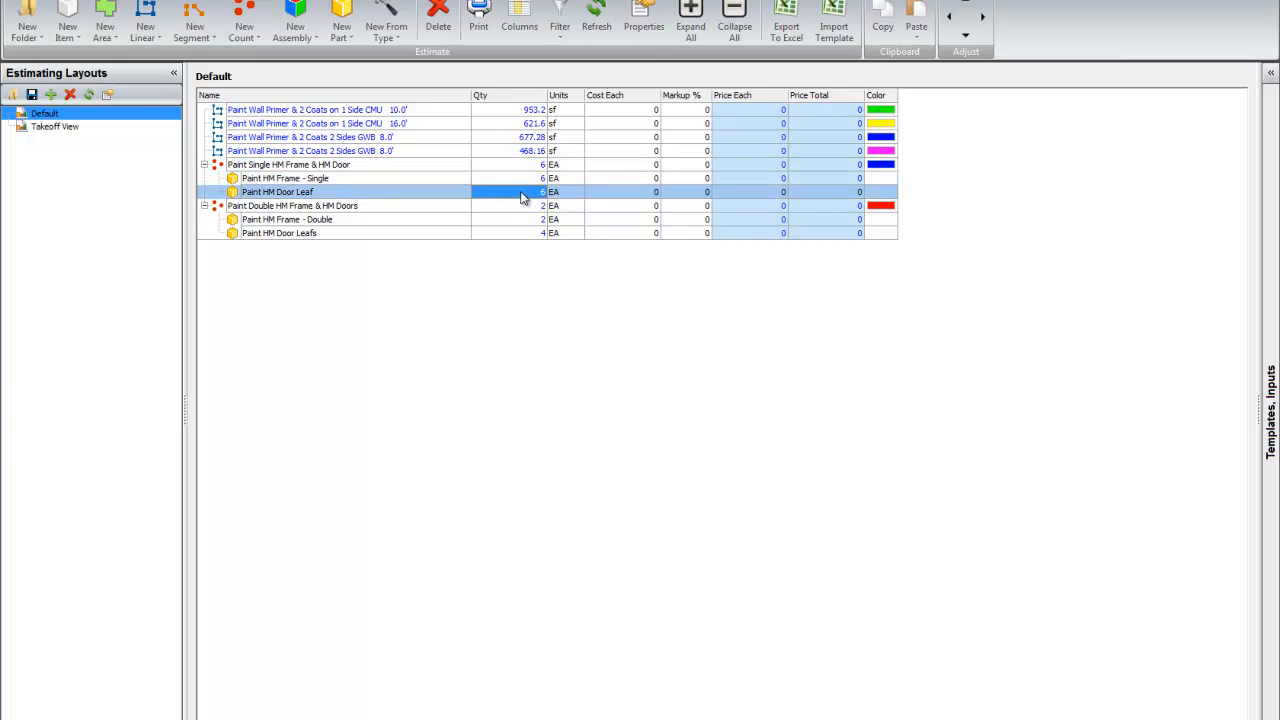
pyautogui.click(501, 209)
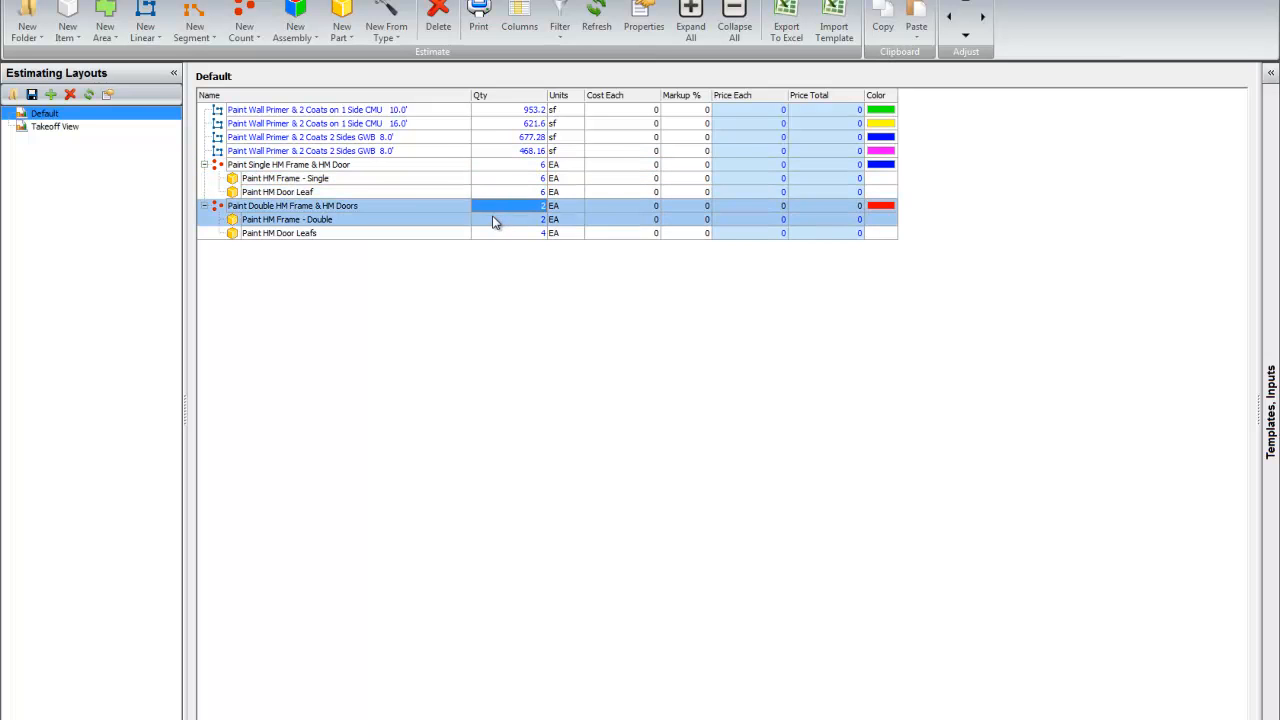
pyautogui.click(492, 221)
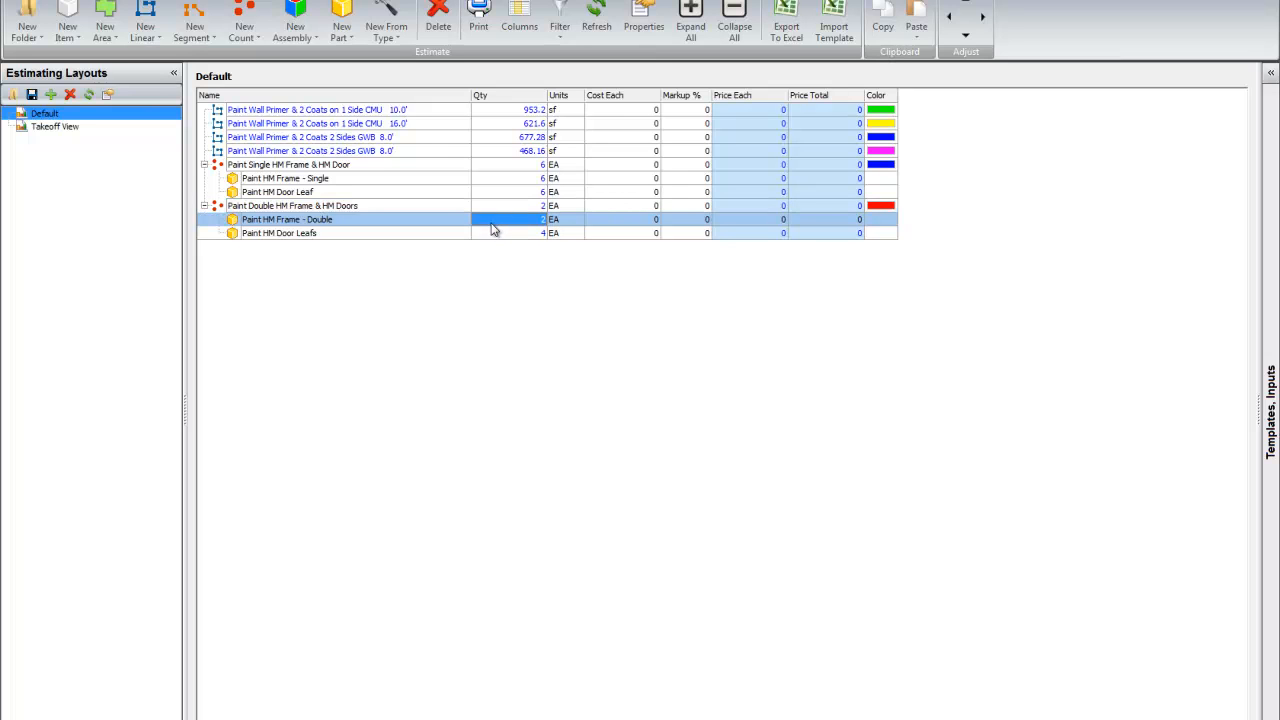
pyautogui.click(491, 236)
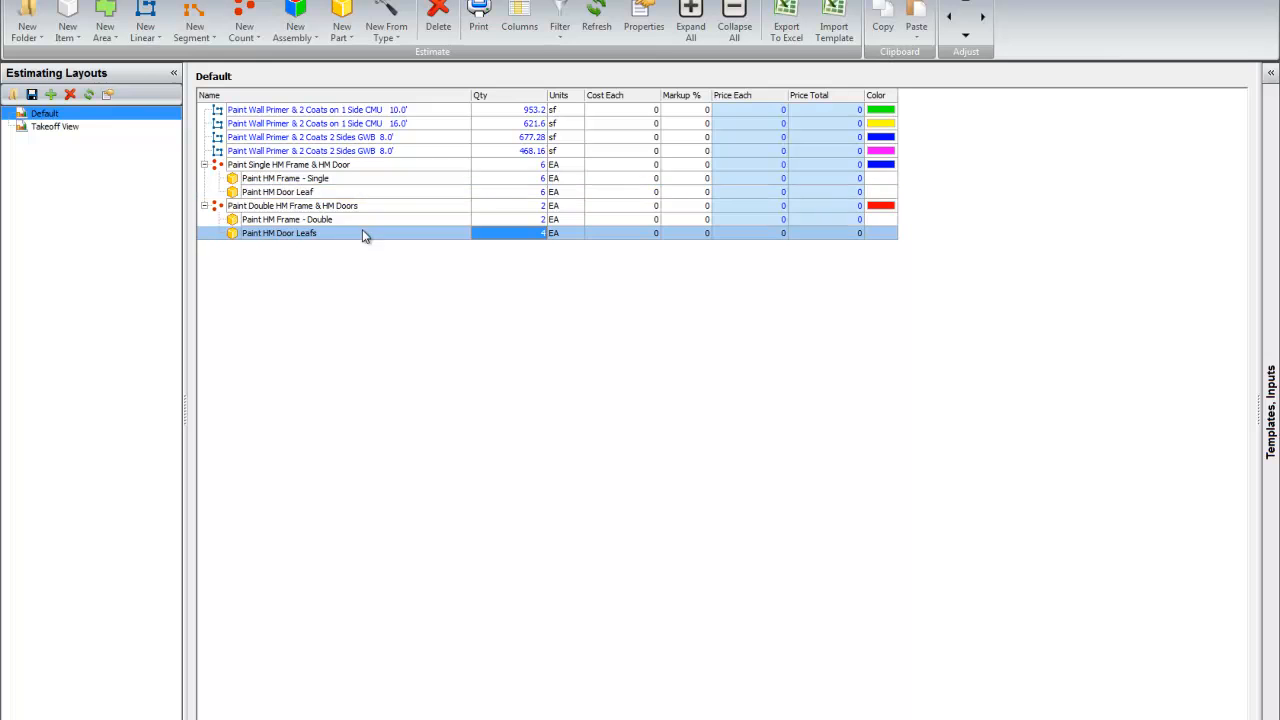
# Step: Return to the floor plan, collapse PAINT DOORS & FRAMES, and look through the Paint Interior Trim templates
pyautogui.click(70, 2)
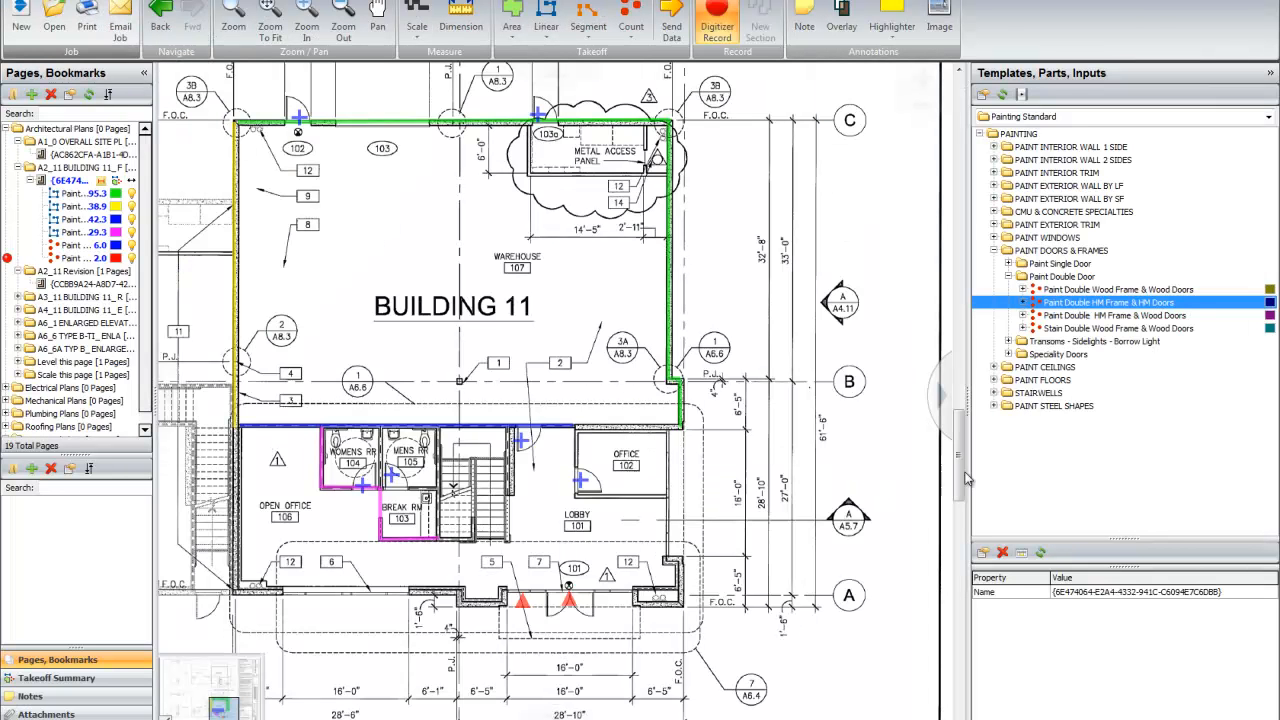
pyautogui.click(994, 251)
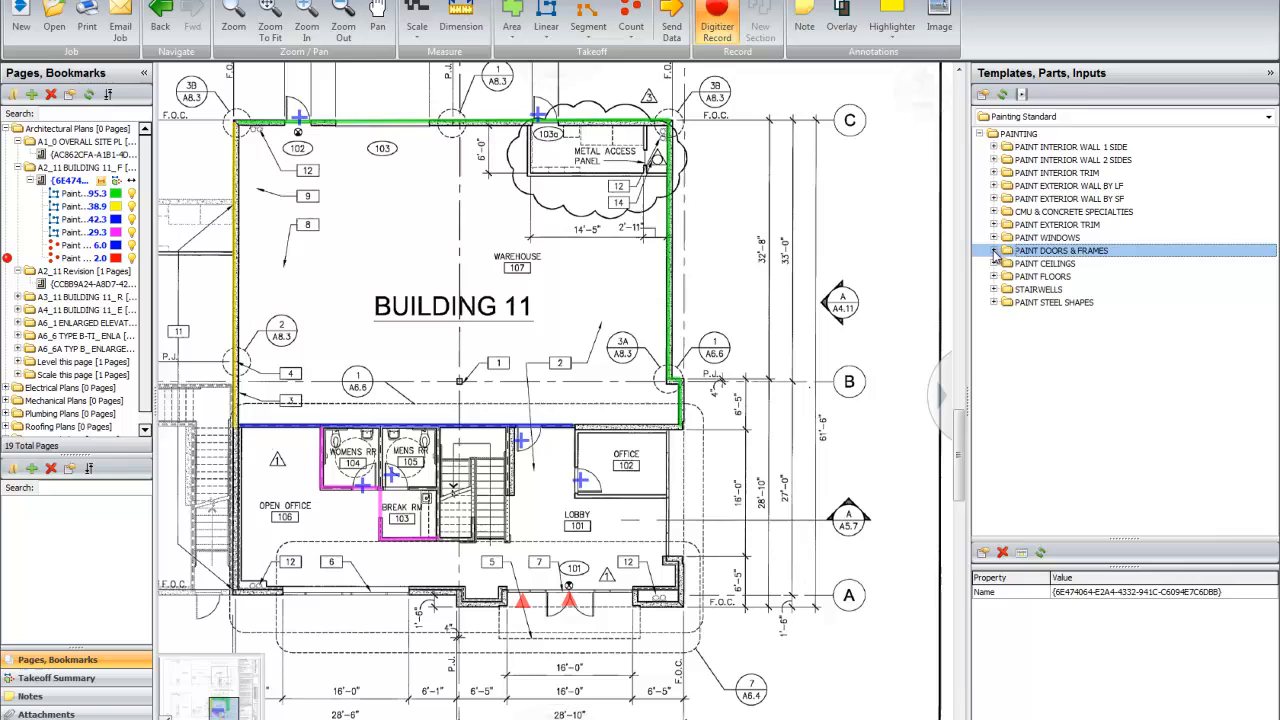
pyautogui.click(994, 173)
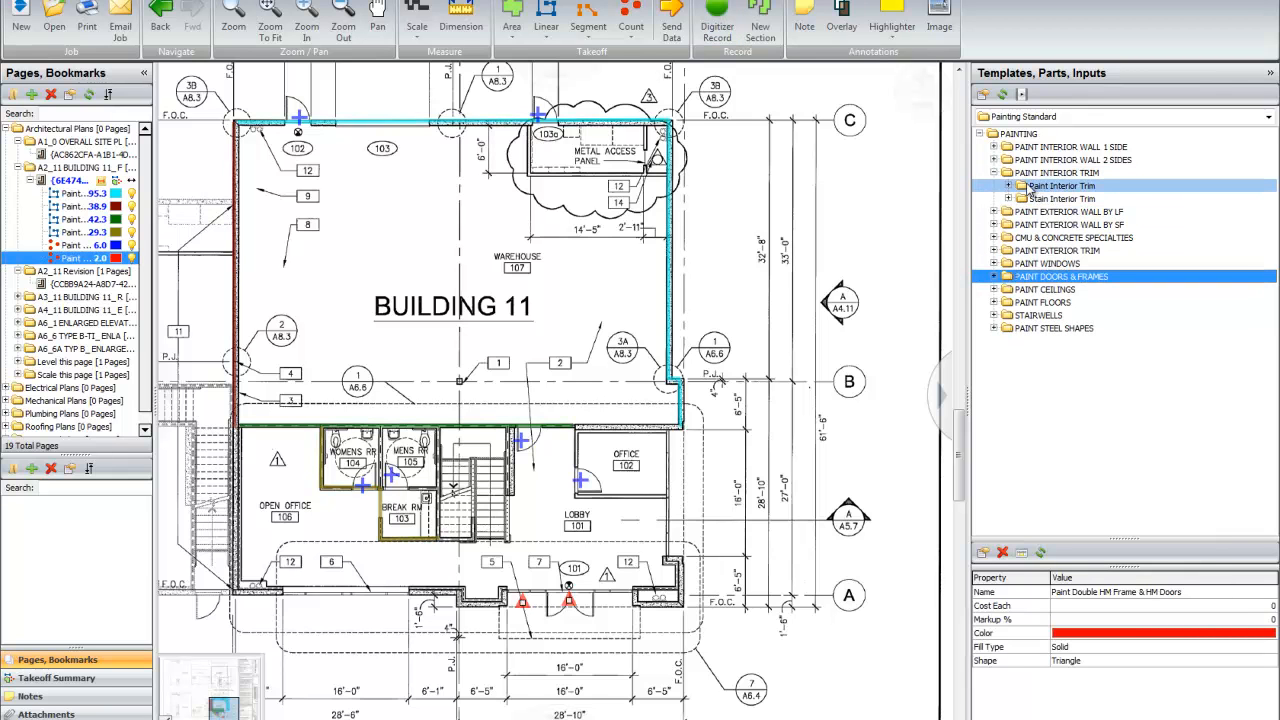
pyautogui.click(1009, 186)
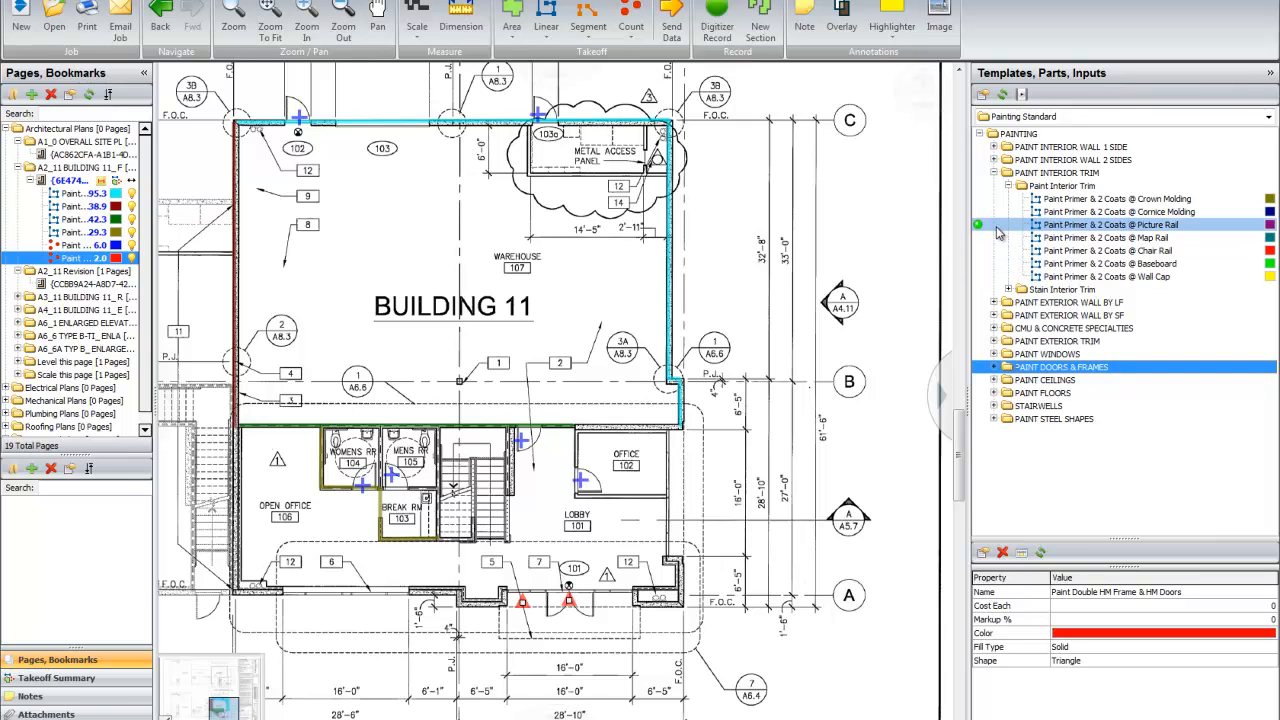
pyautogui.click(1007, 187)
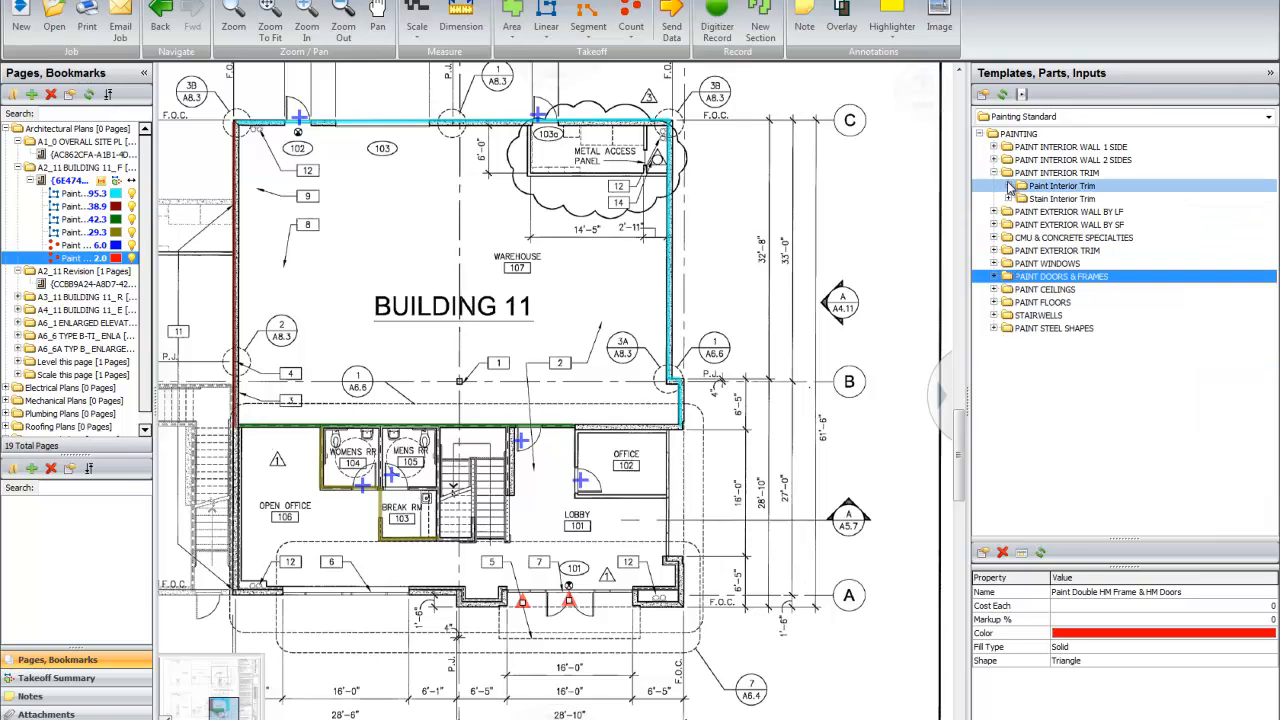
# Step: Look through the interior trim templates and the exterior wall by LF templates, including the CMU wall heights and Input Other Height
pyautogui.click(1007, 187)
pyautogui.click(1007, 187)
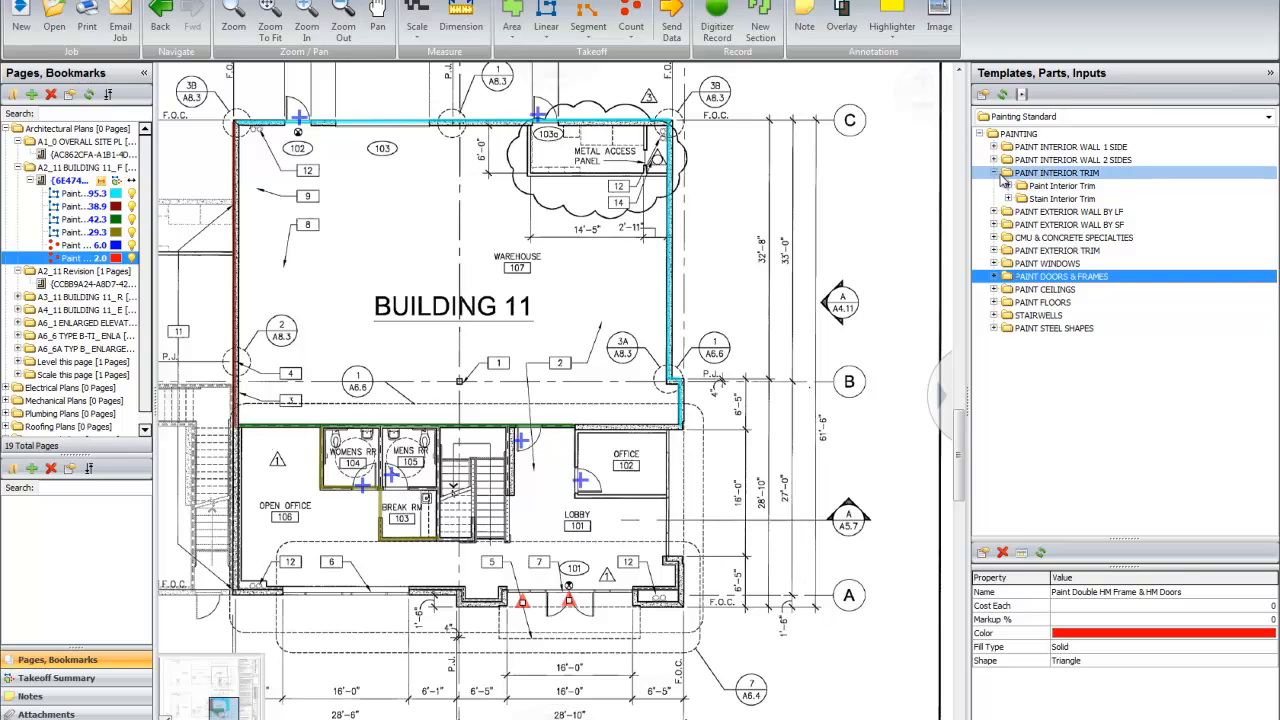
pyautogui.click(994, 175)
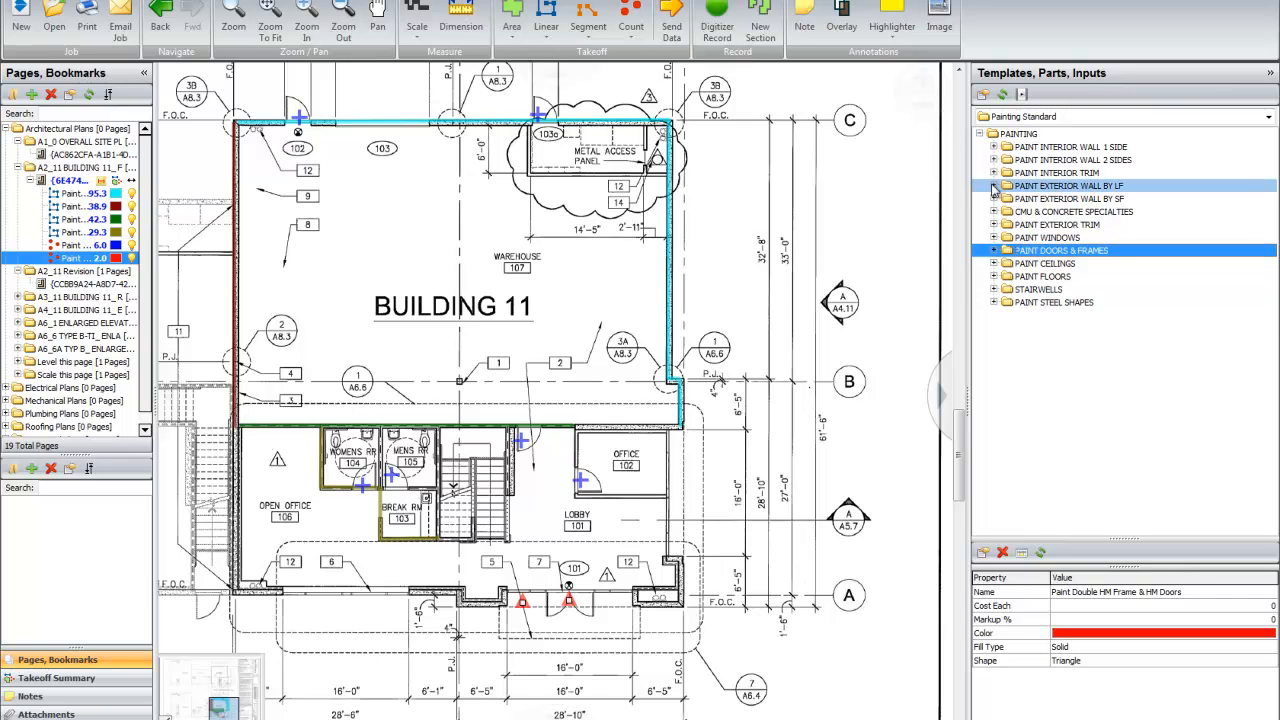
pyautogui.click(994, 187)
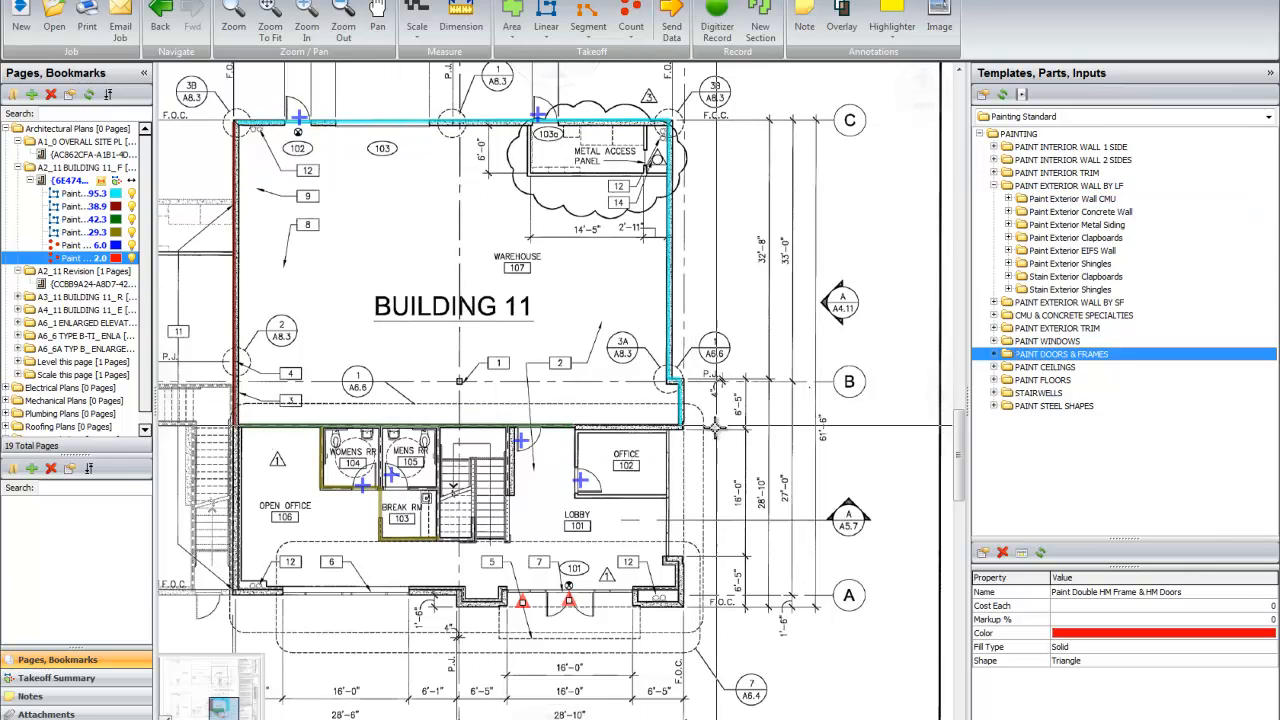
pyautogui.click(1009, 199)
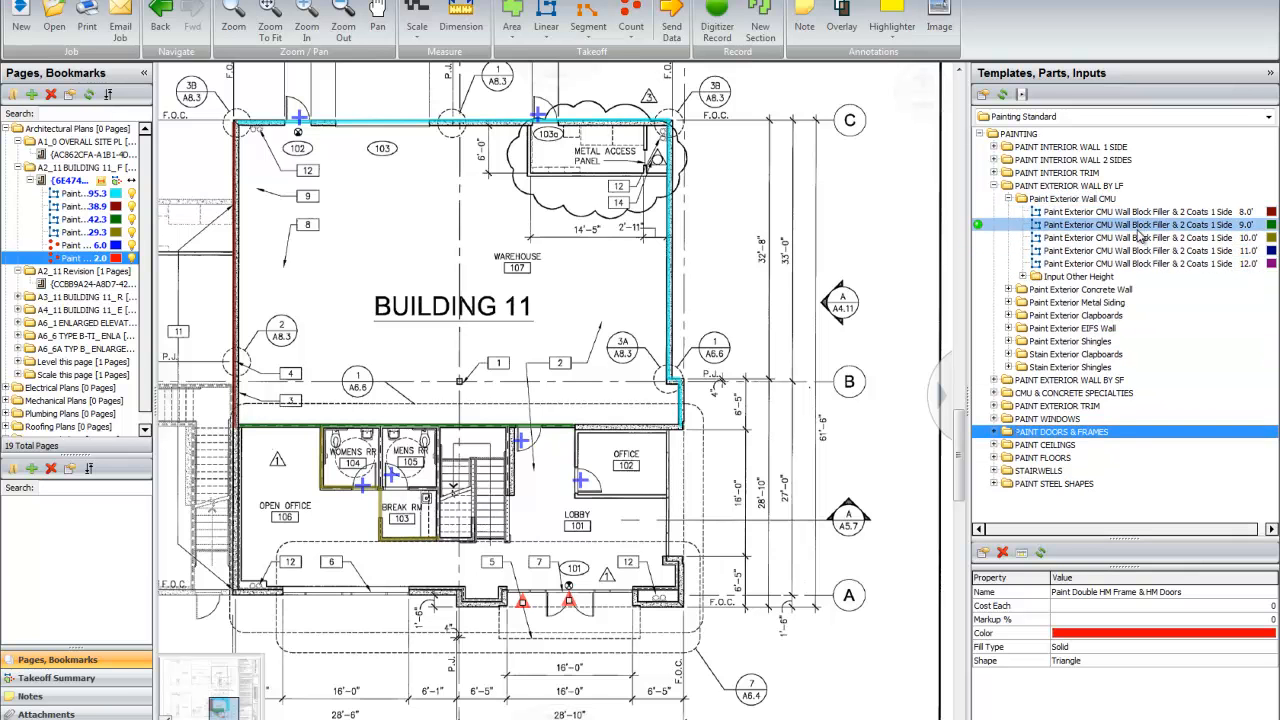
pyautogui.click(1023, 277)
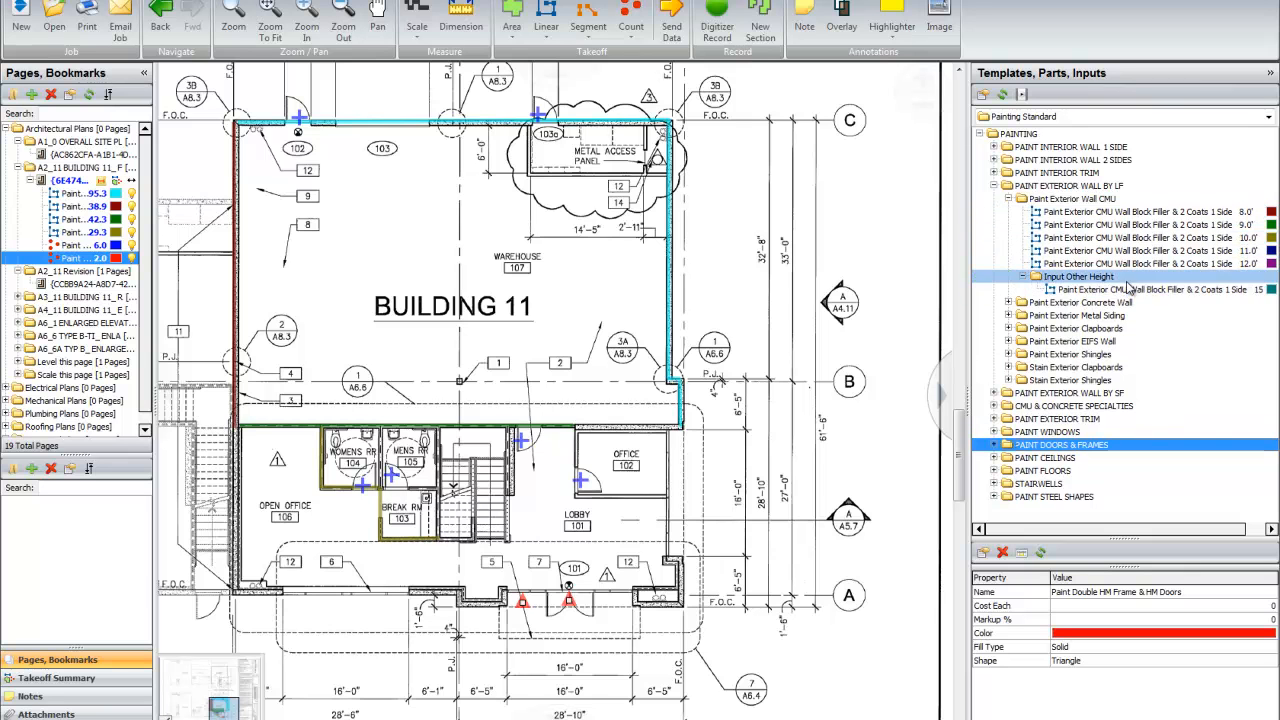
pyautogui.click(994, 186)
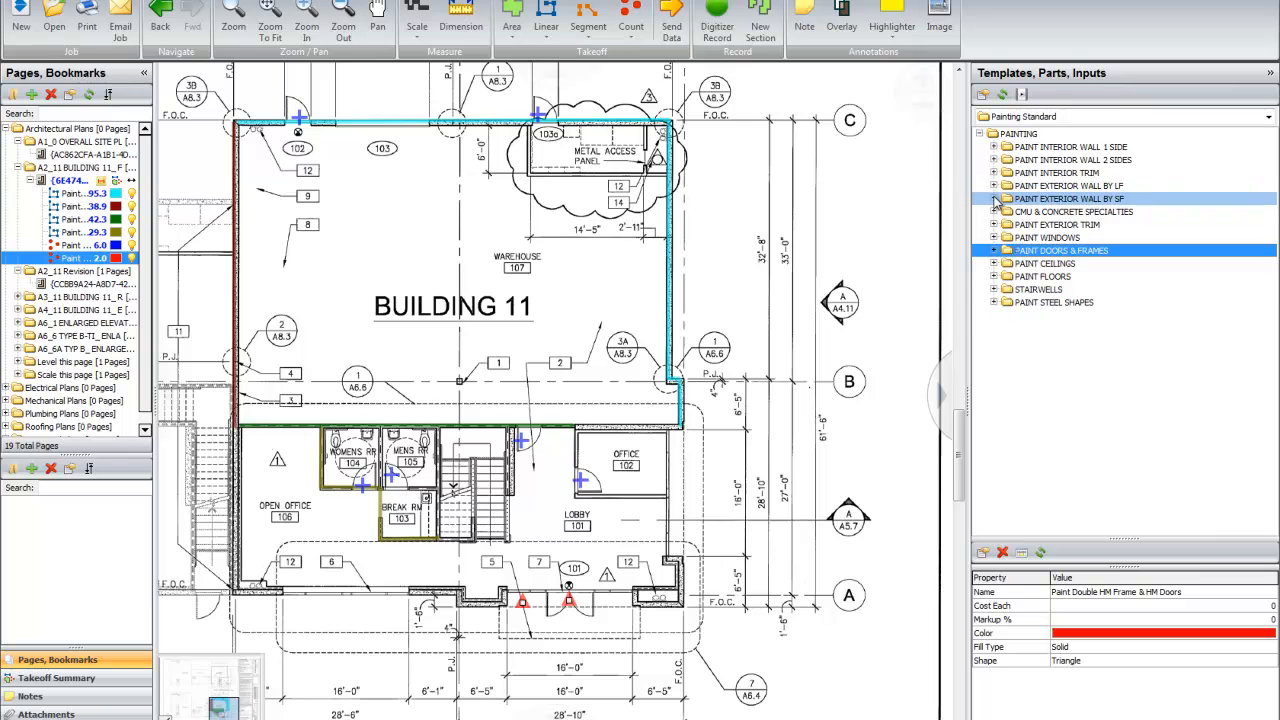
# Step: Look through the exterior wall by SF, CMU and concrete specialties, exterior trim and windows template folders
pyautogui.click(994, 199)
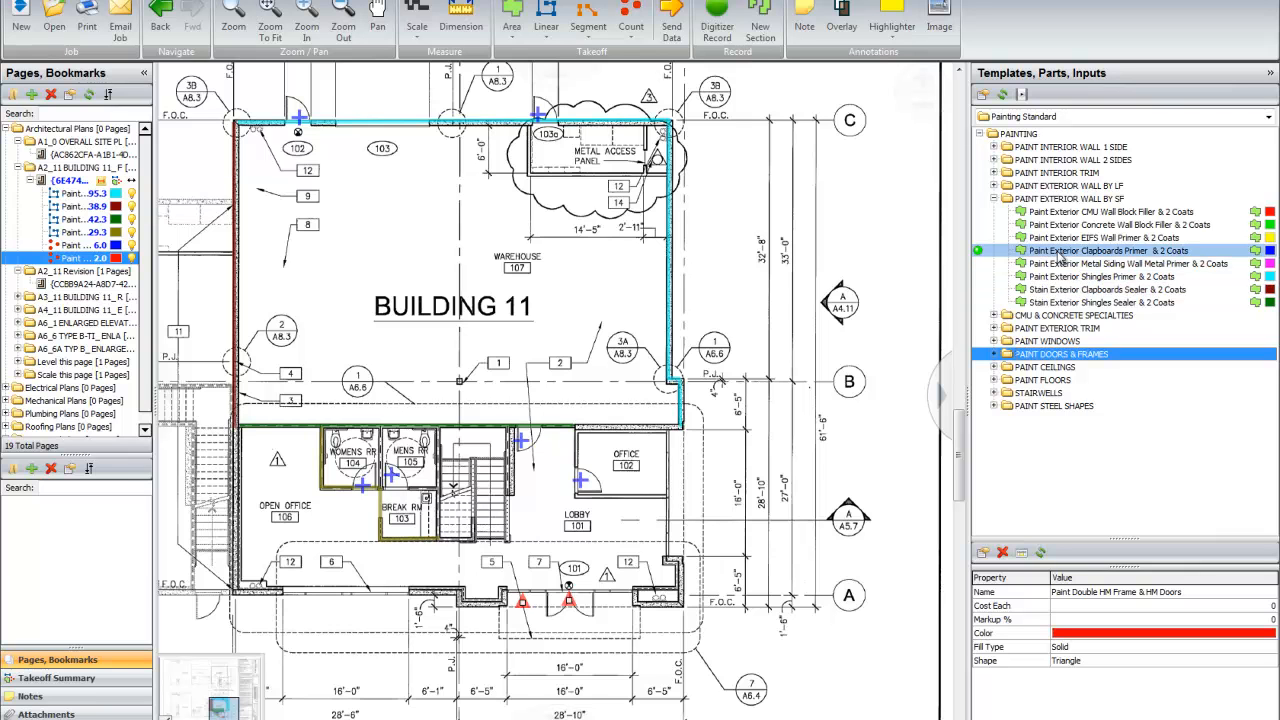
pyautogui.click(994, 199)
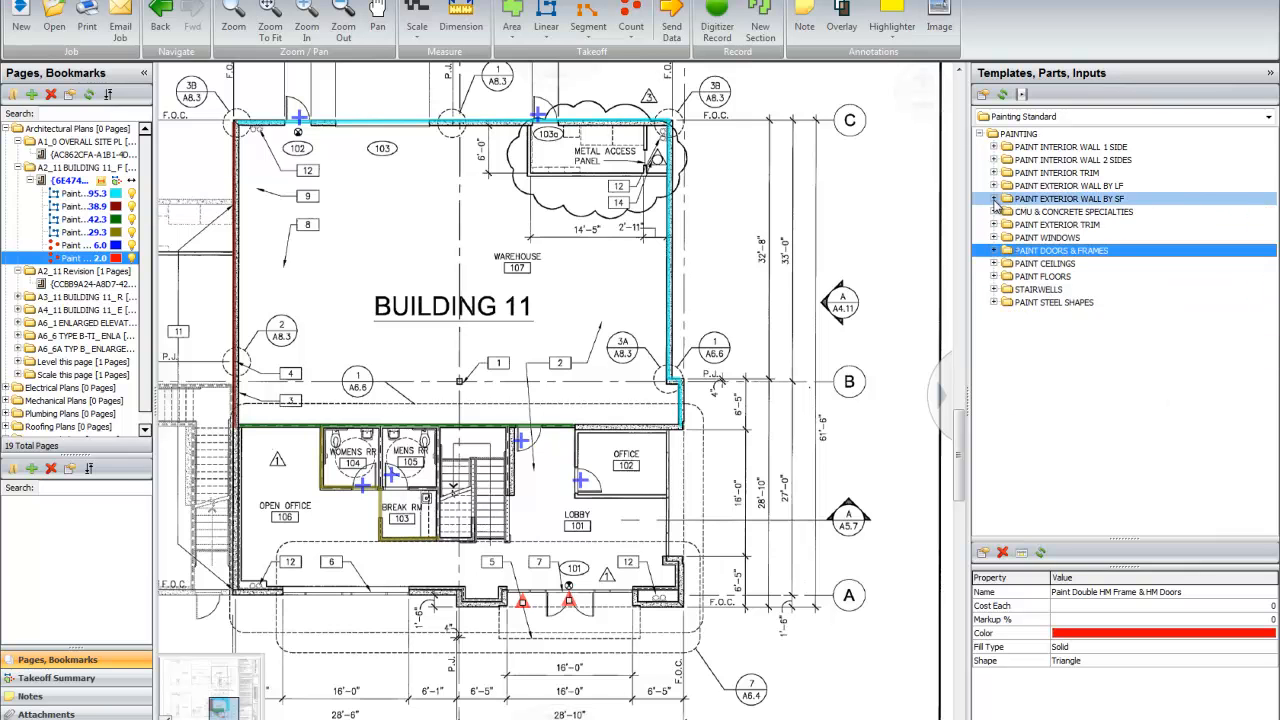
pyautogui.click(994, 212)
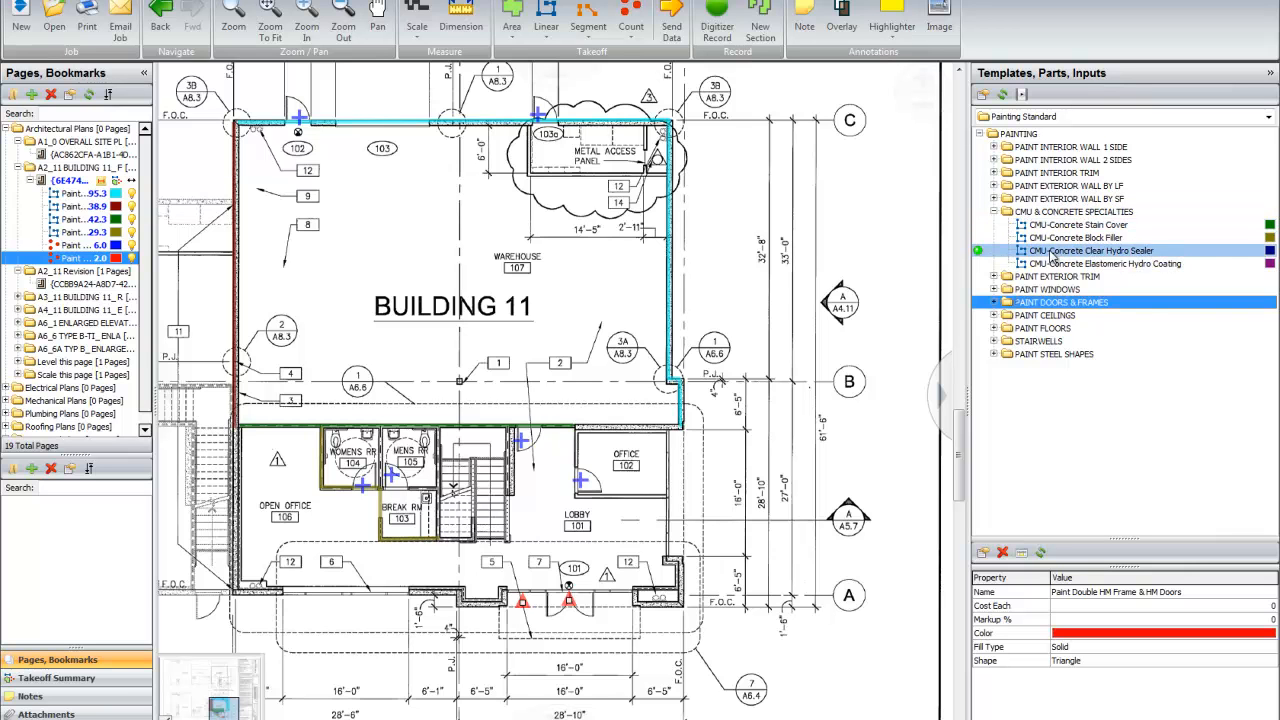
pyautogui.click(994, 212)
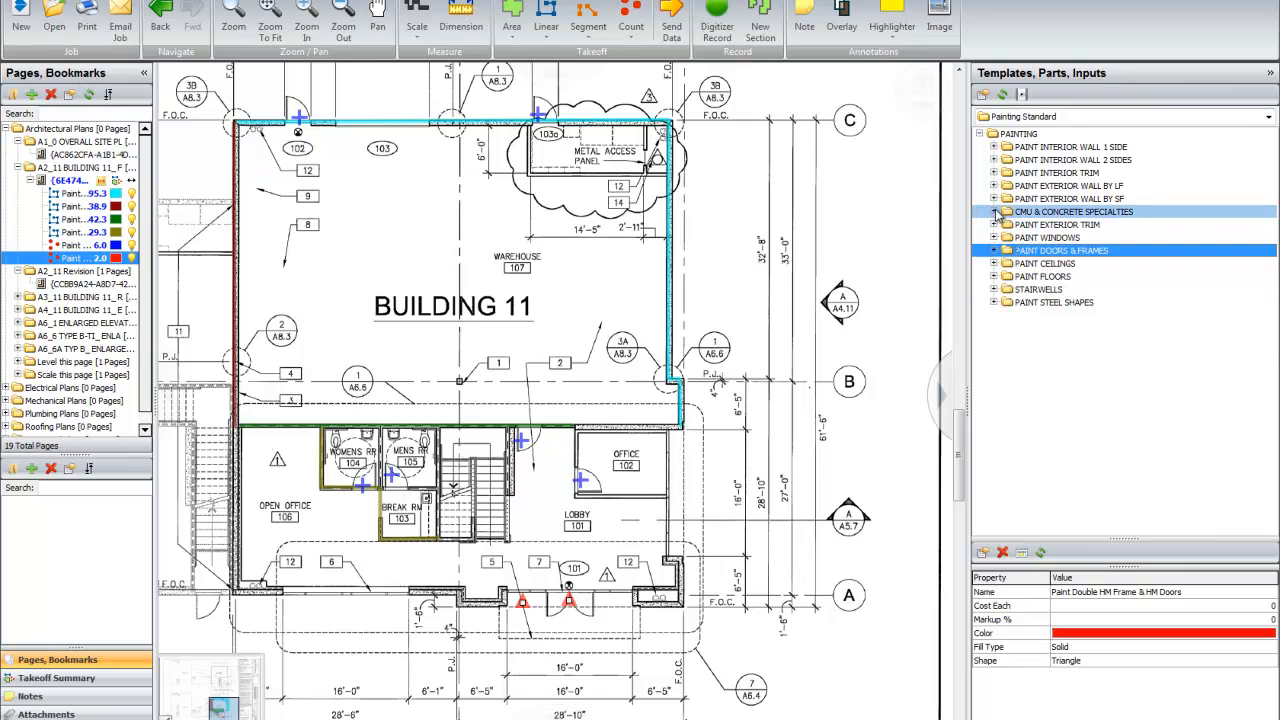
pyautogui.click(994, 226)
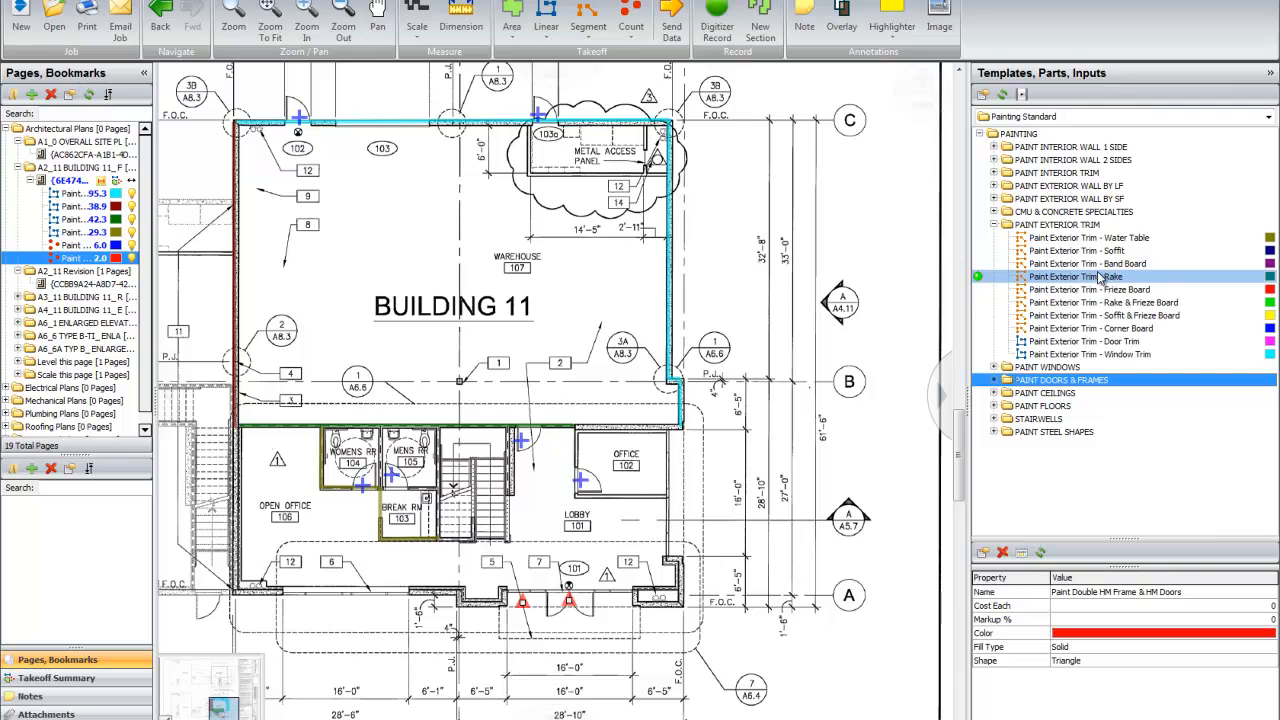
pyautogui.click(994, 224)
pyautogui.click(995, 238)
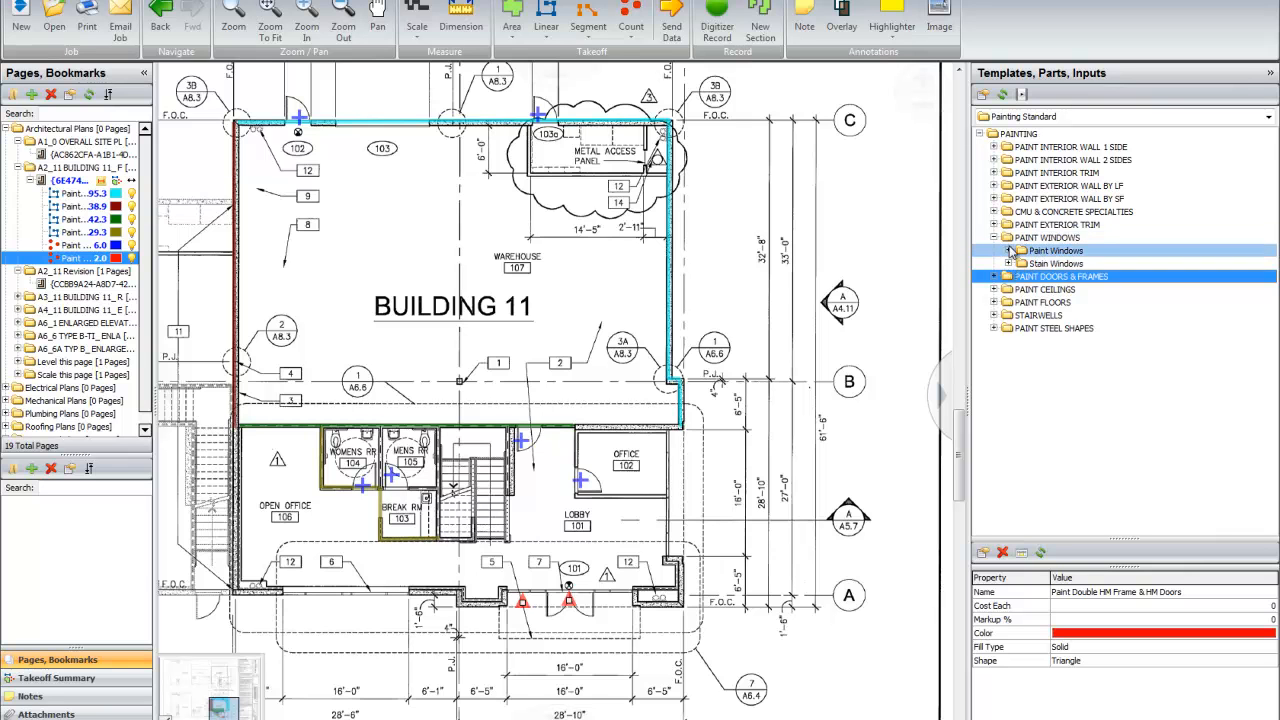
pyautogui.click(995, 239)
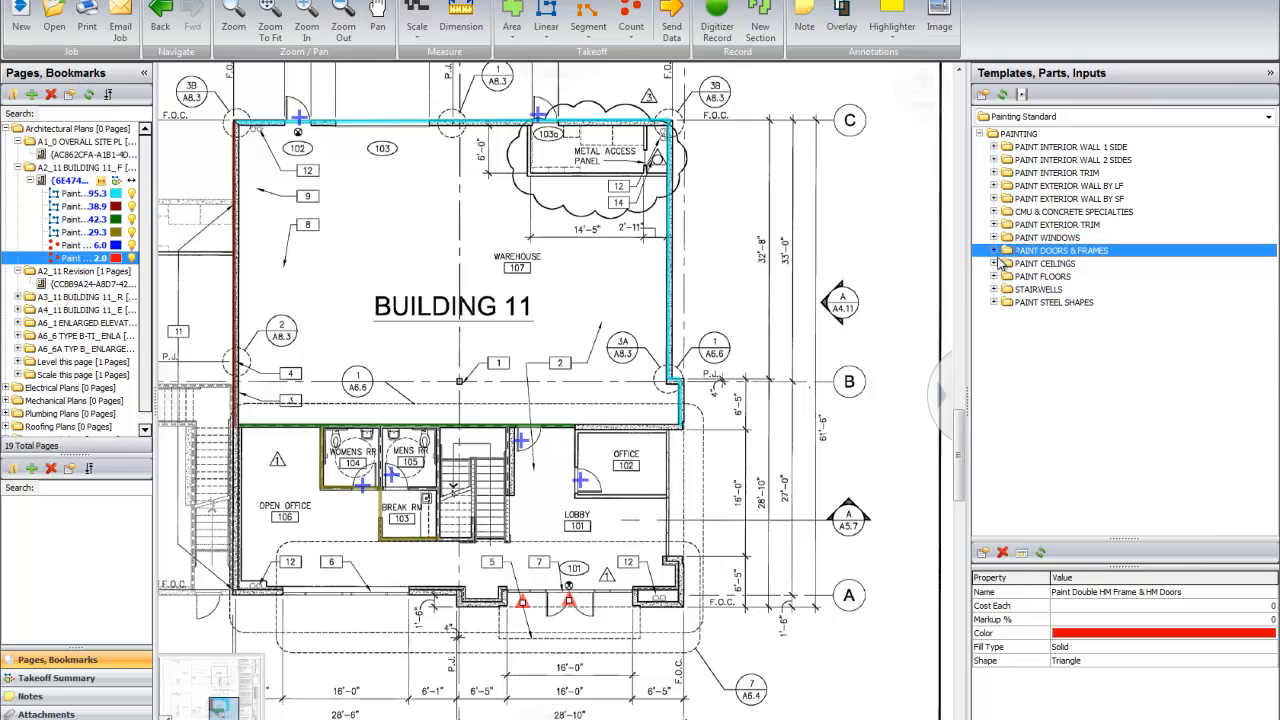
# Step: Start a Paint Metal Deck Ceiling Primer & 2 Coats takeoff from PAINT CEILINGS with a Hatch Pattern fill
pyautogui.click(995, 263)
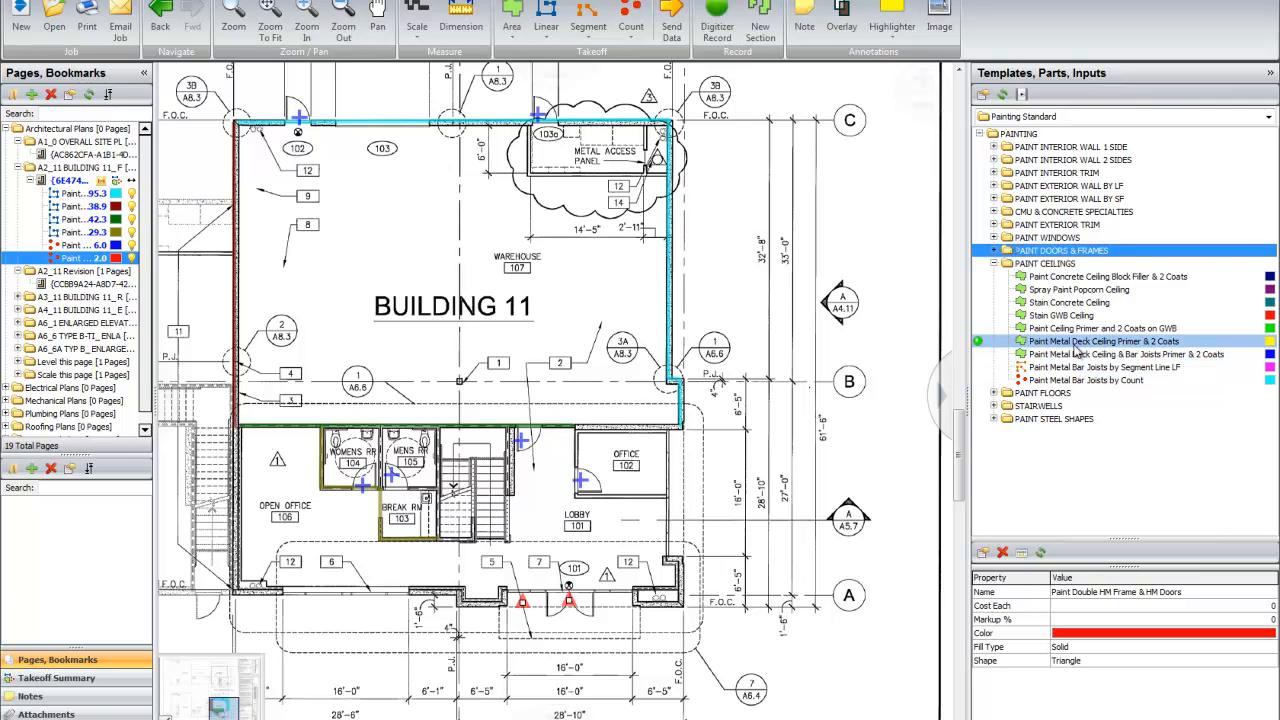
pyautogui.doubleClick(983, 345)
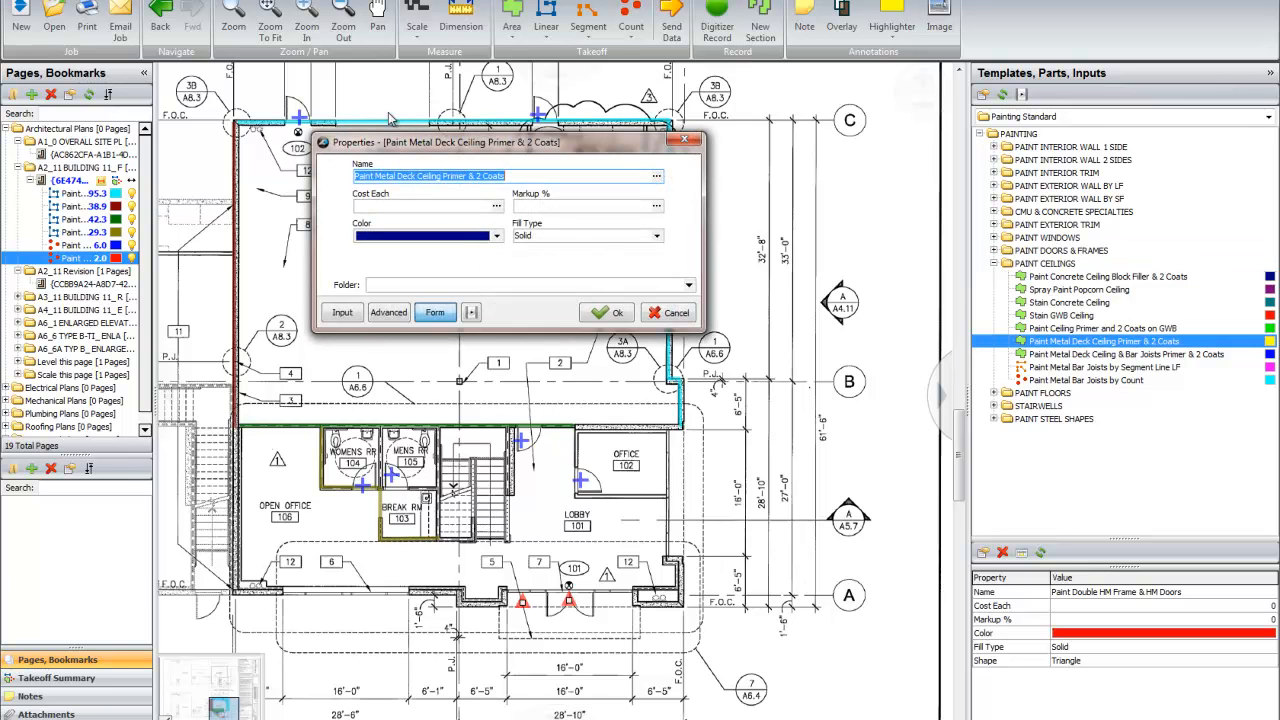
pyautogui.click(556, 238)
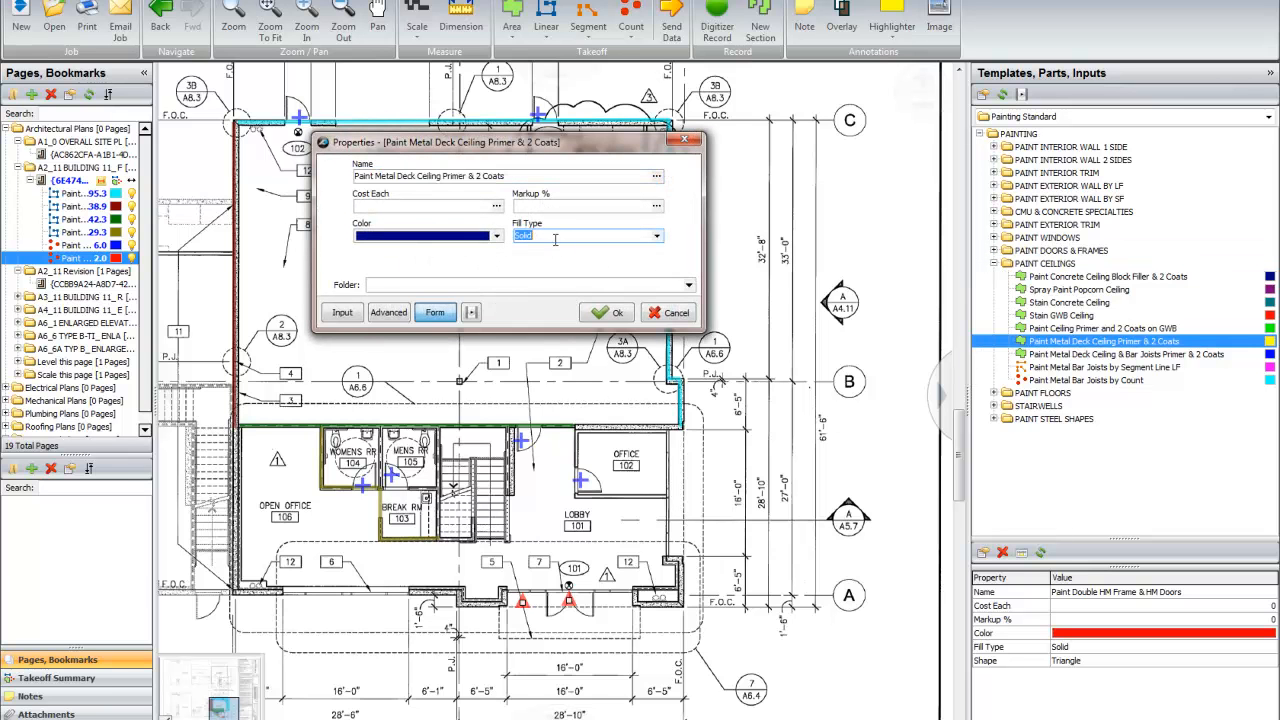
pyautogui.click(656, 236)
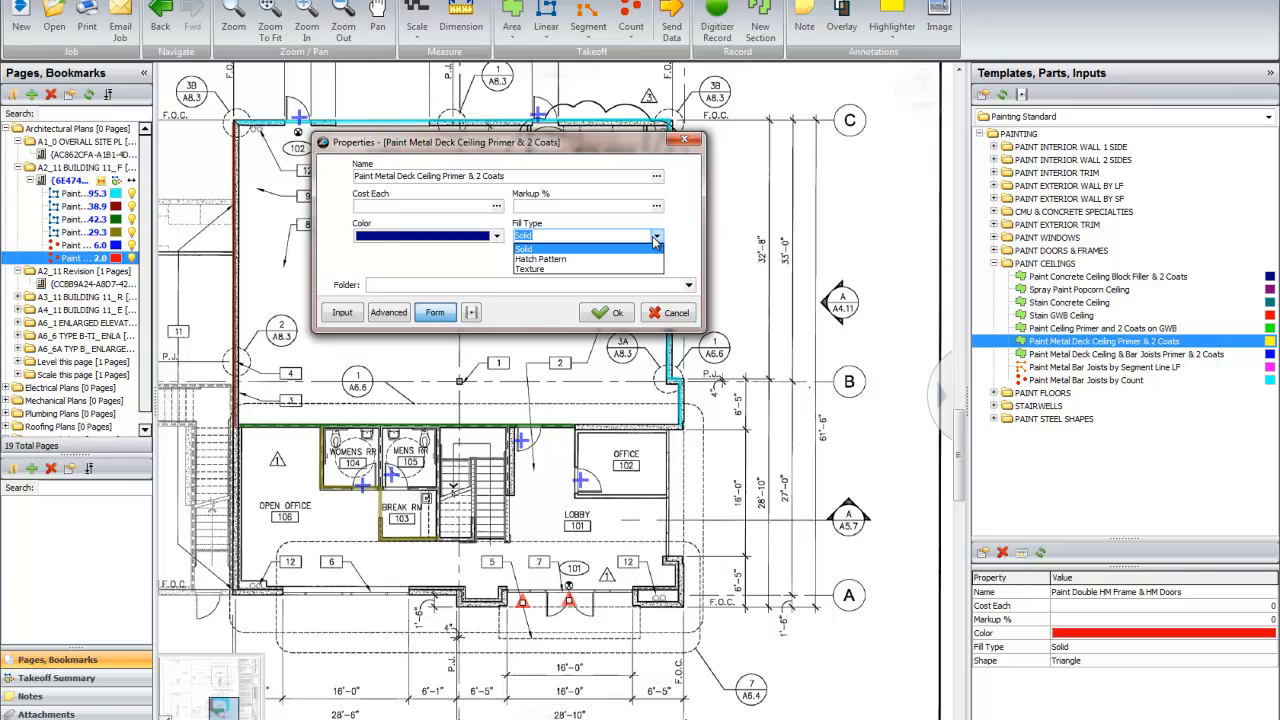
pyautogui.click(580, 268)
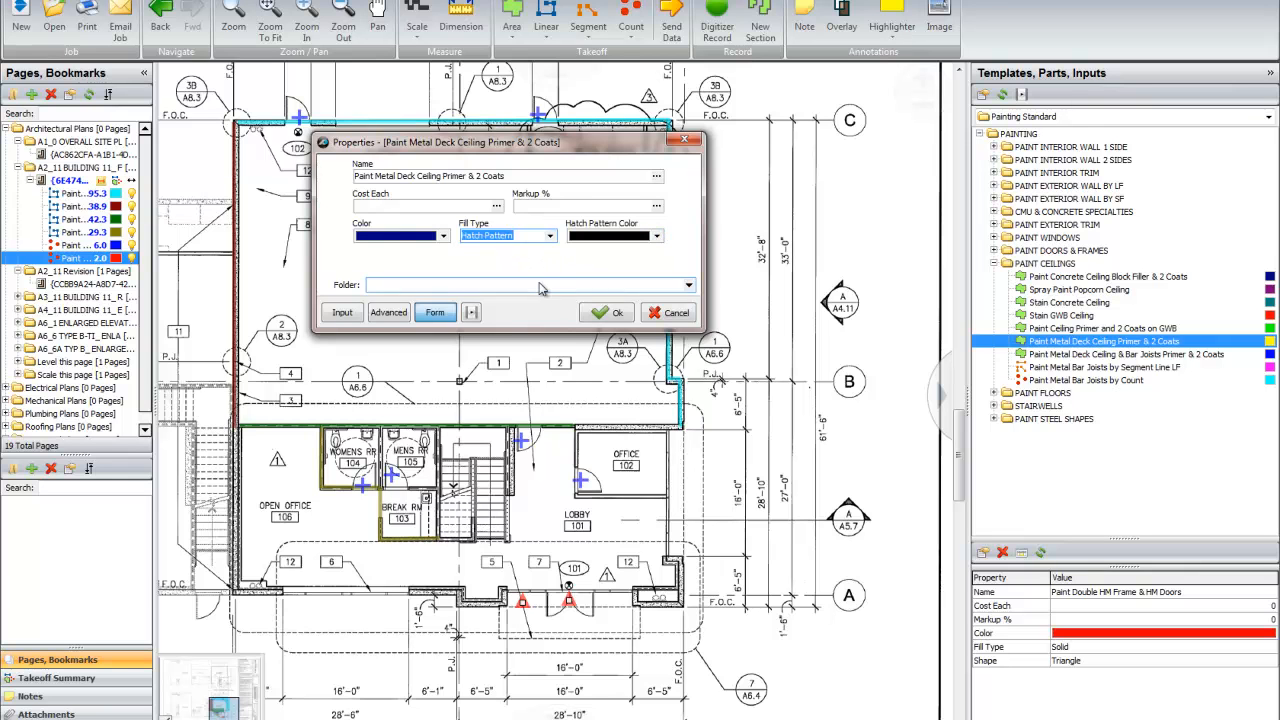
pyautogui.click(613, 314)
# Step: Trace the ceiling area of Warehouse 107 along its inside corners, including the small jog near grid line B
pyautogui.click(678, 435)
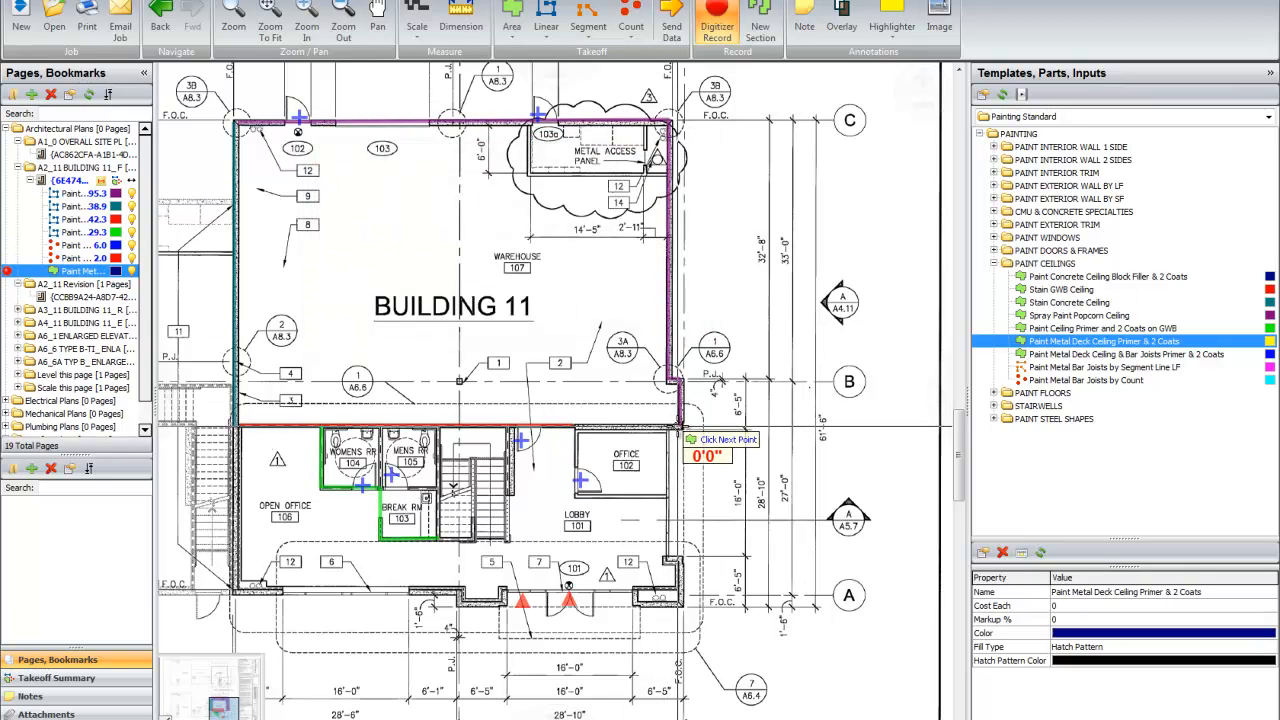
pyautogui.click(238, 427)
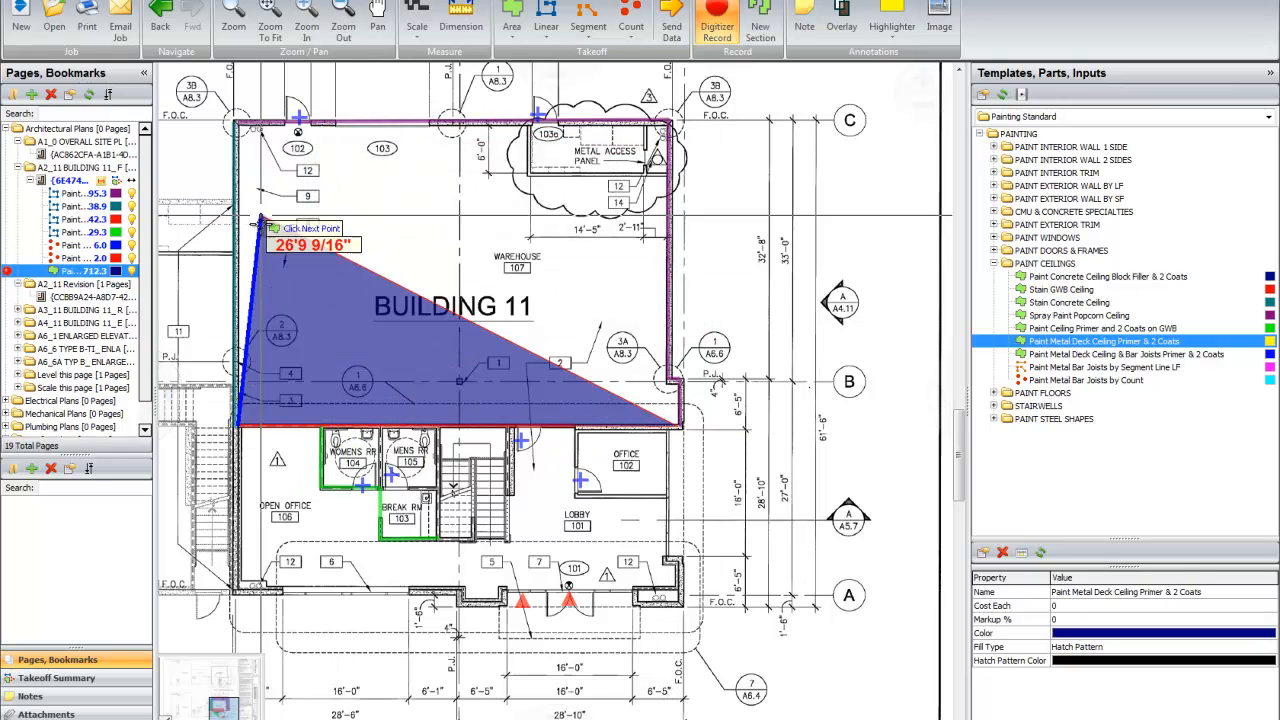
pyautogui.click(239, 126)
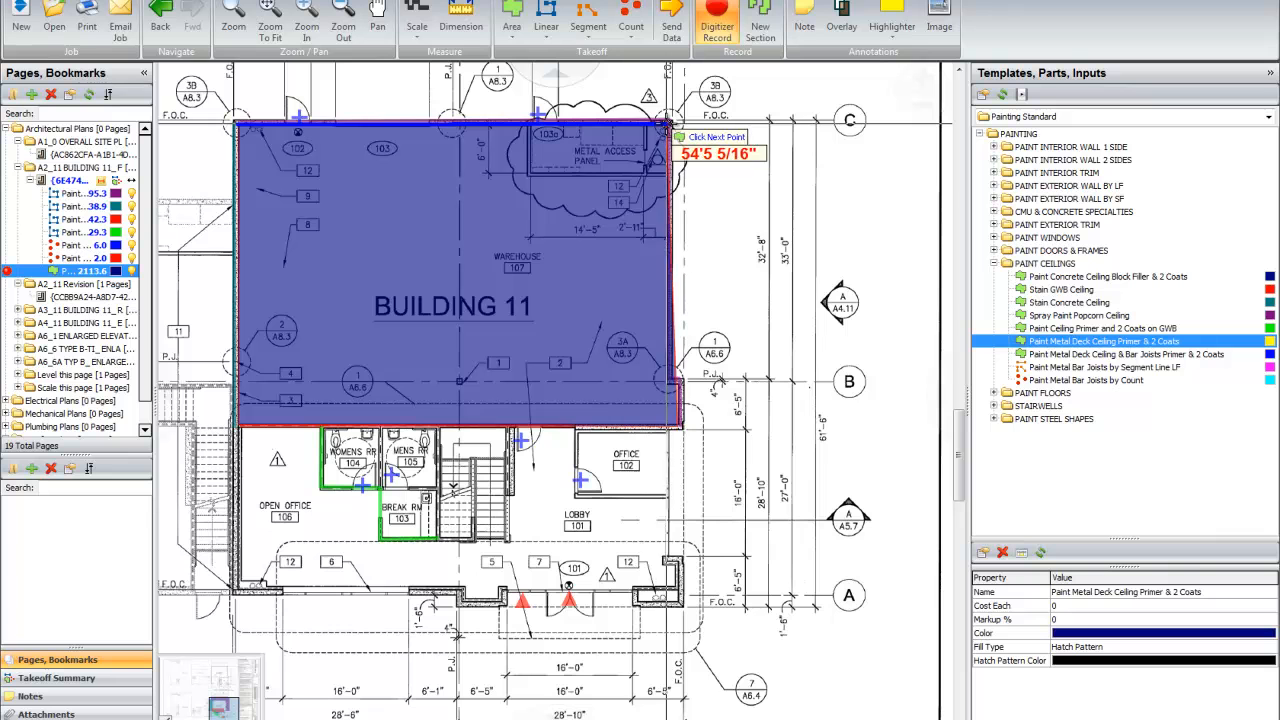
pyautogui.click(665, 124)
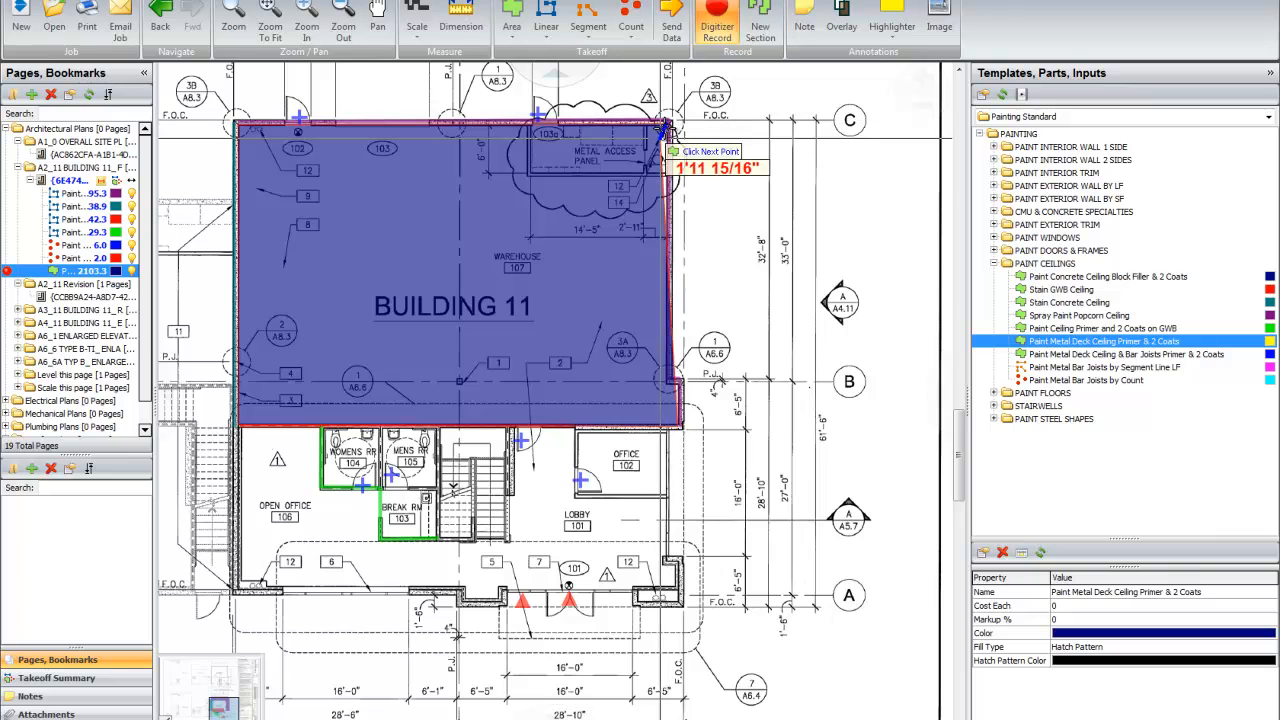
pyautogui.click(667, 382)
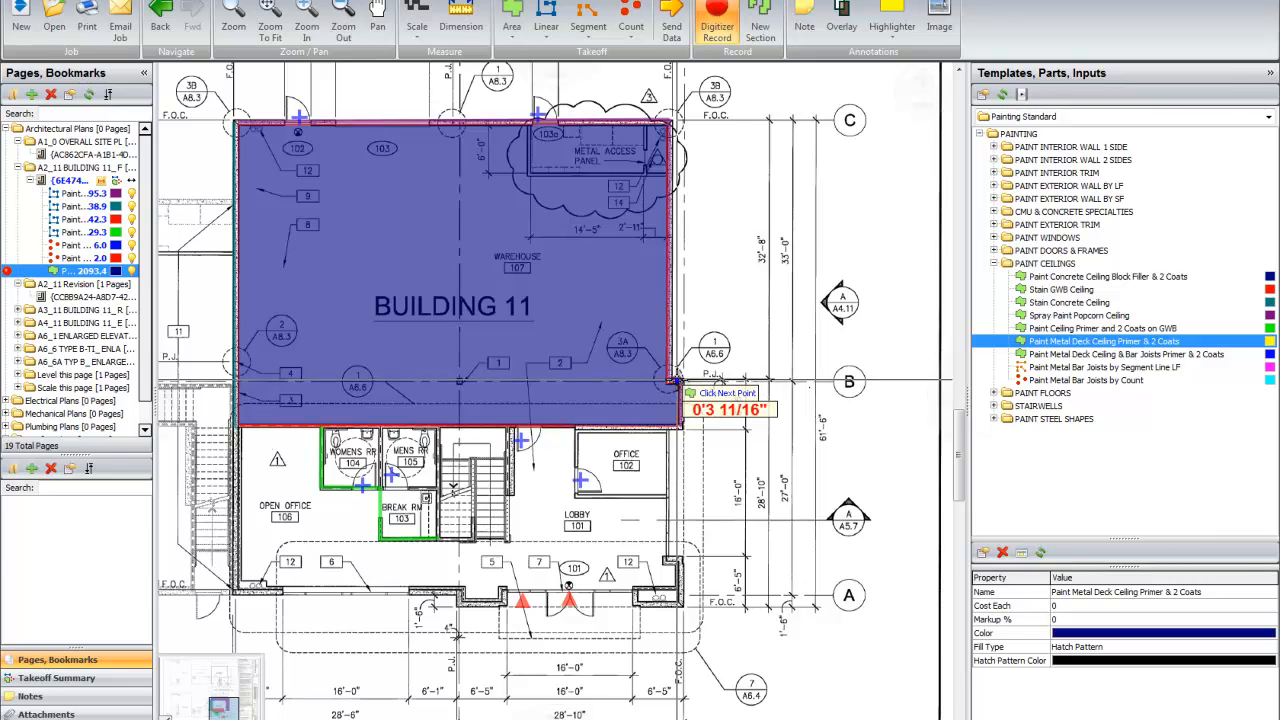
pyautogui.doubleClick(677, 382)
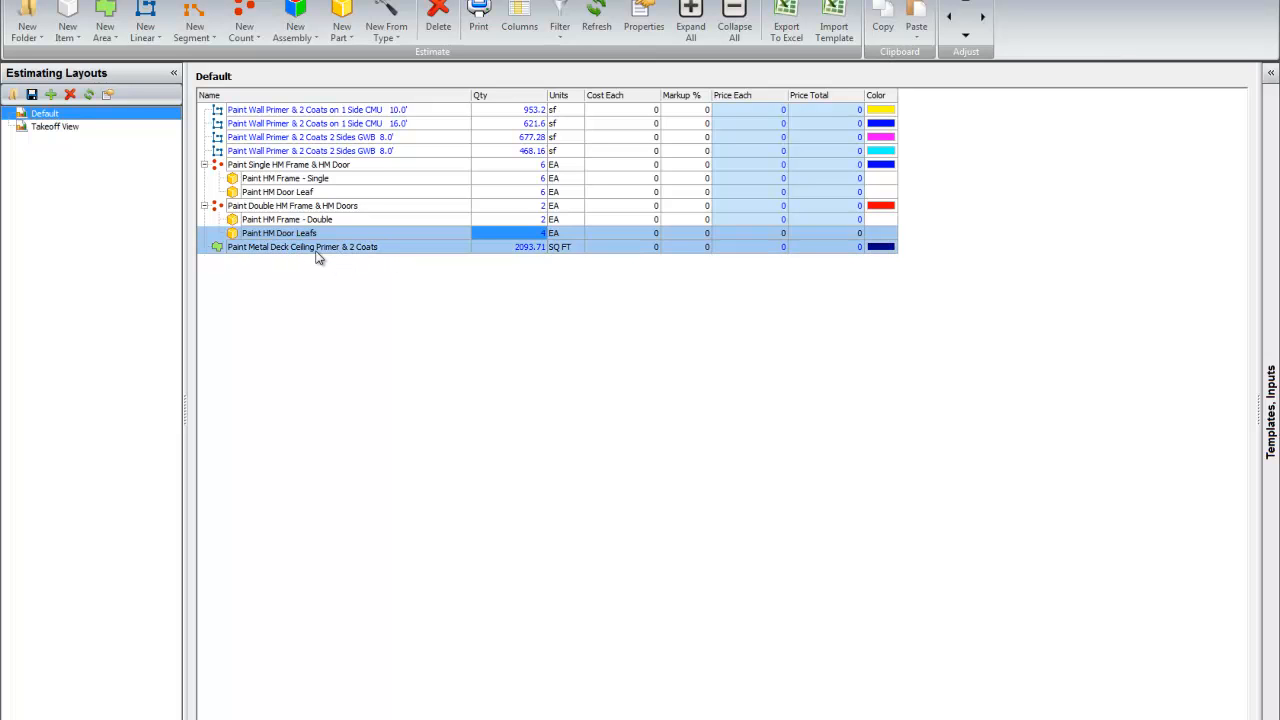
# Step: In the Default estimating layout, change the coats wording ending the metal deck ceiling item's name to 1 Coat Dryfall
pyautogui.click(313, 249)
pyautogui.click(313, 249)
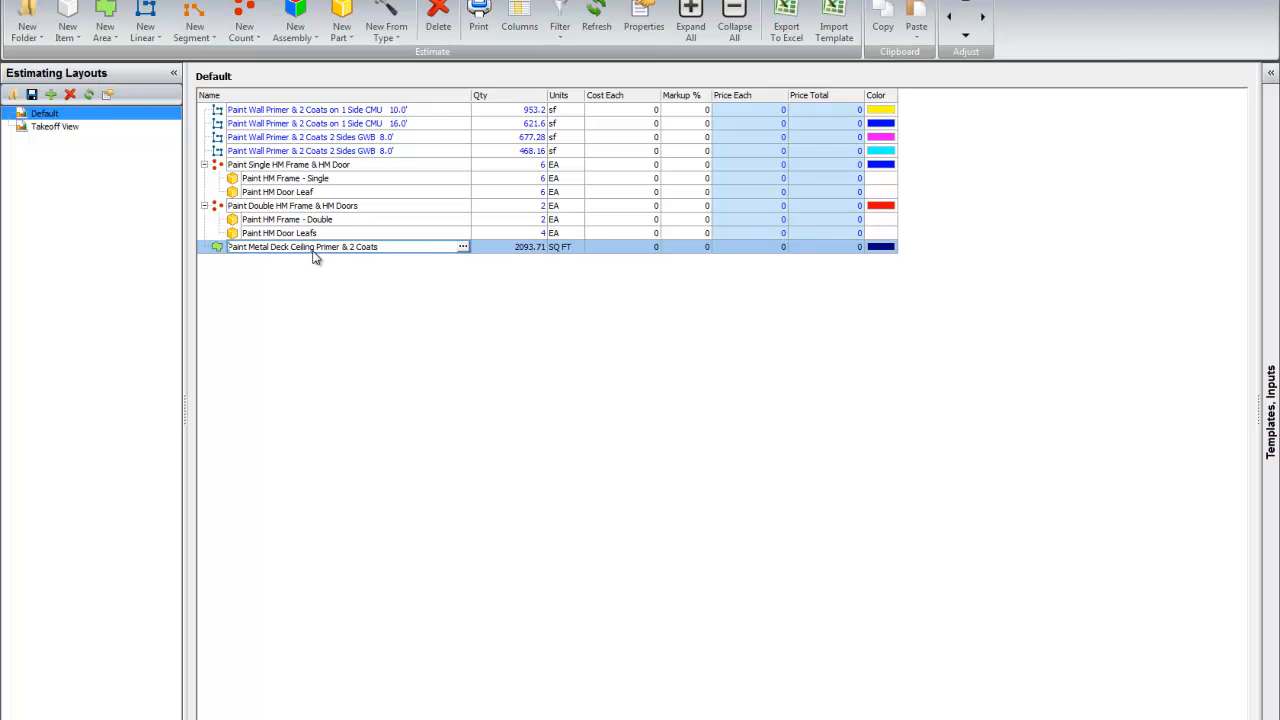
pyautogui.press('BackSpace')
pyautogui.press('BackSpace')
pyautogui.press('BackSpace')
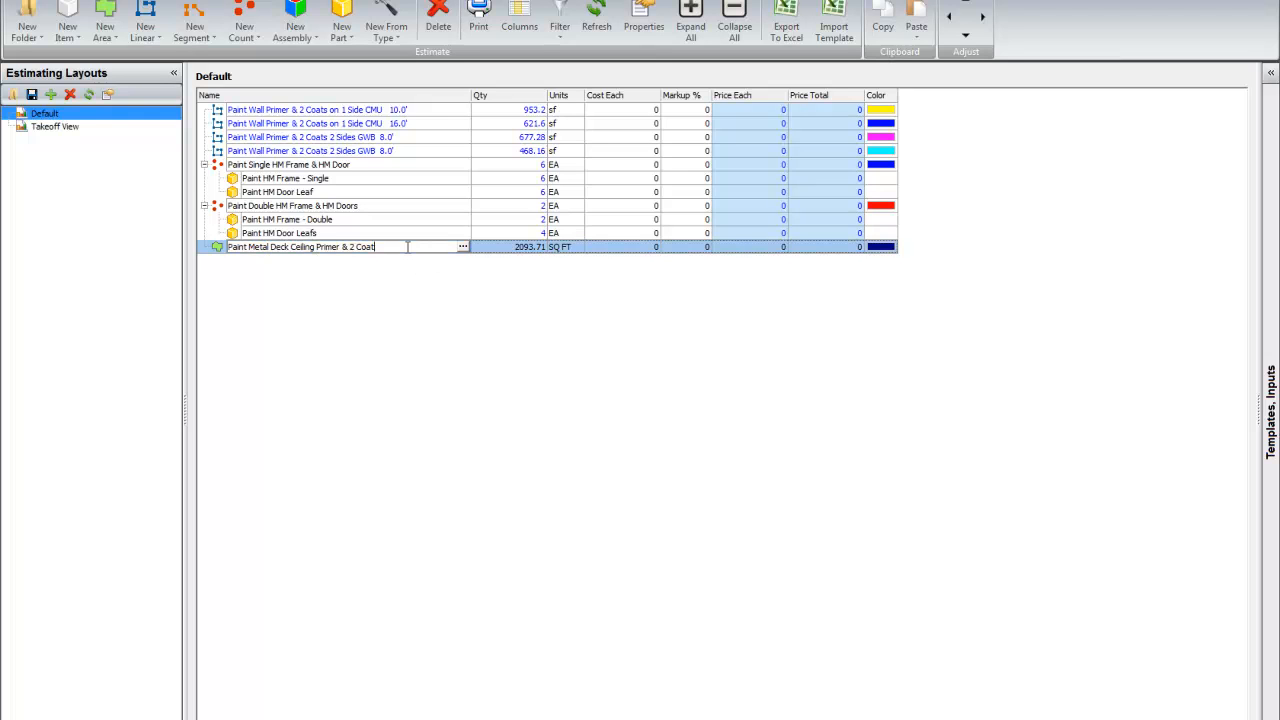
pyautogui.press('BackSpace')
pyautogui.press('BackSpace')
pyautogui.press('BackSpace')
pyautogui.press('BackSpace')
pyautogui.write('1 Coast Dryfall')
pyautogui.press('Left')
pyautogui.press('Left')
pyautogui.press('Left')
pyautogui.press('Left')
pyautogui.press('Left')
pyautogui.press('Left')
pyautogui.press('Left')
pyautogui.press('Delete')
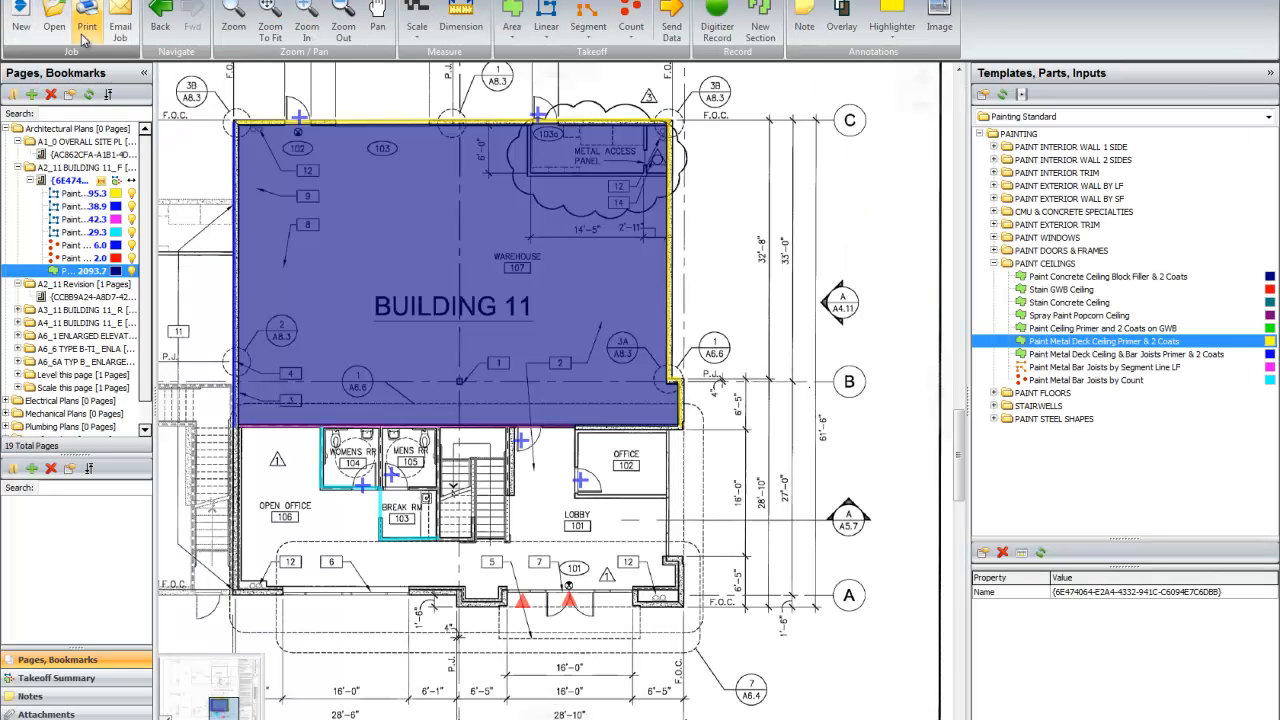
# Step: Return to the floor plan and look through the PAINT FLOORS and STAIRWELLS templates, collapsing PAINT CEILINGS
pyautogui.click(993, 393)
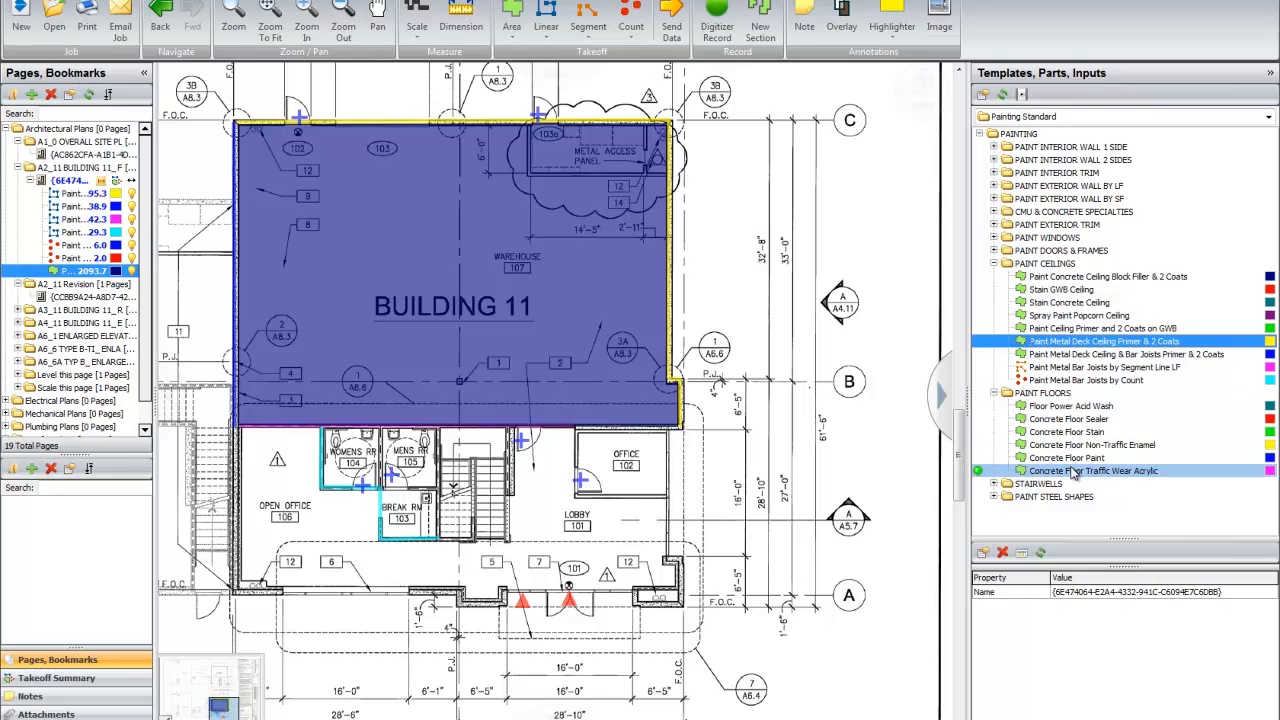
pyautogui.click(996, 393)
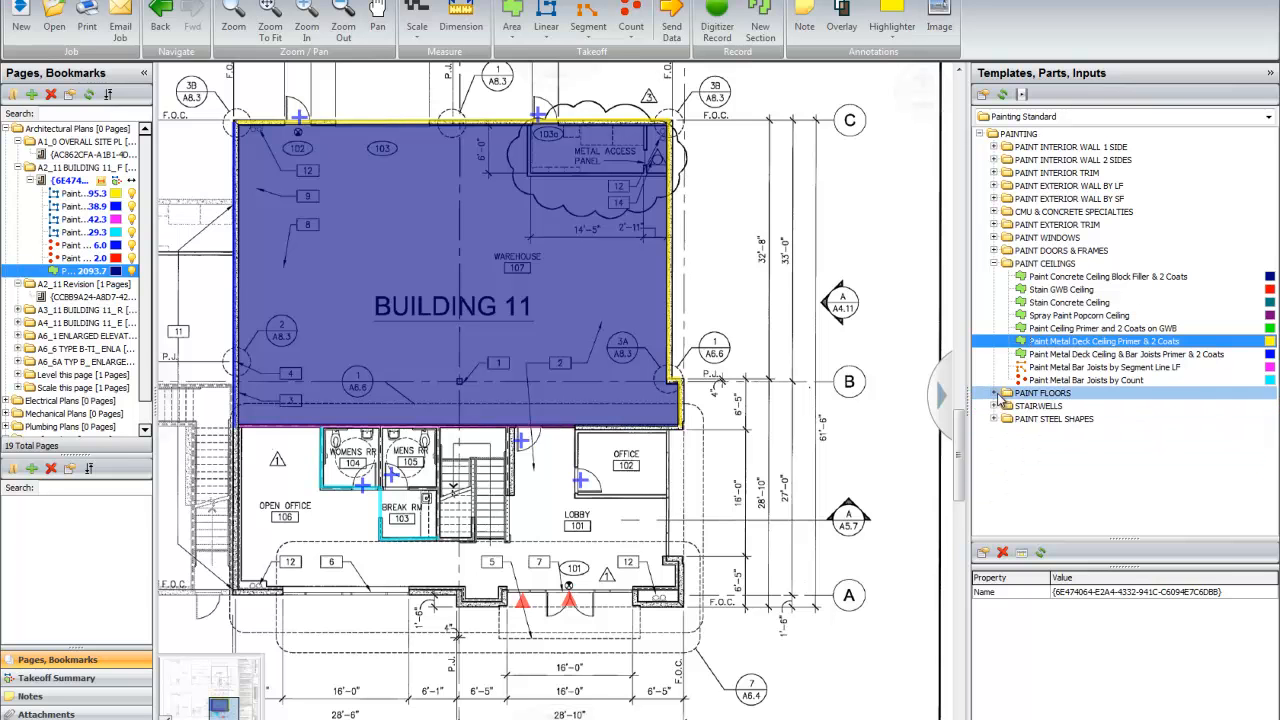
pyautogui.click(994, 263)
pyautogui.click(995, 290)
pyautogui.click(1096, 315)
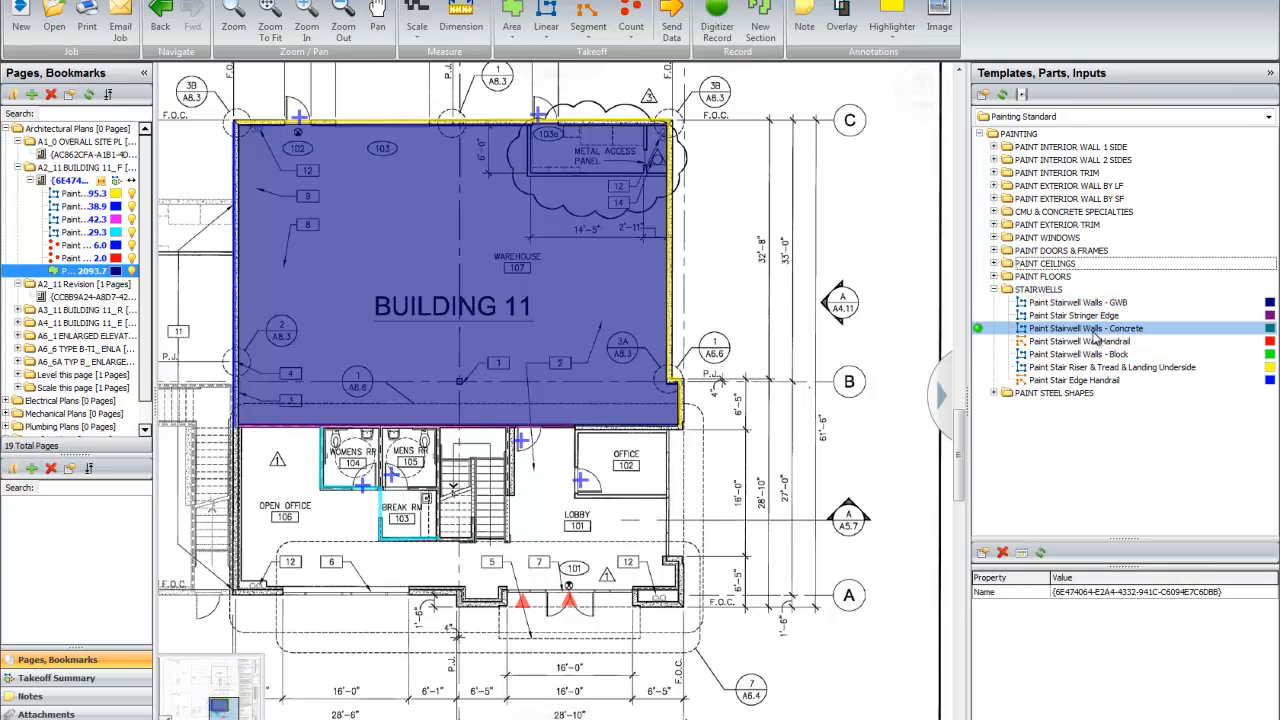
pyautogui.click(995, 289)
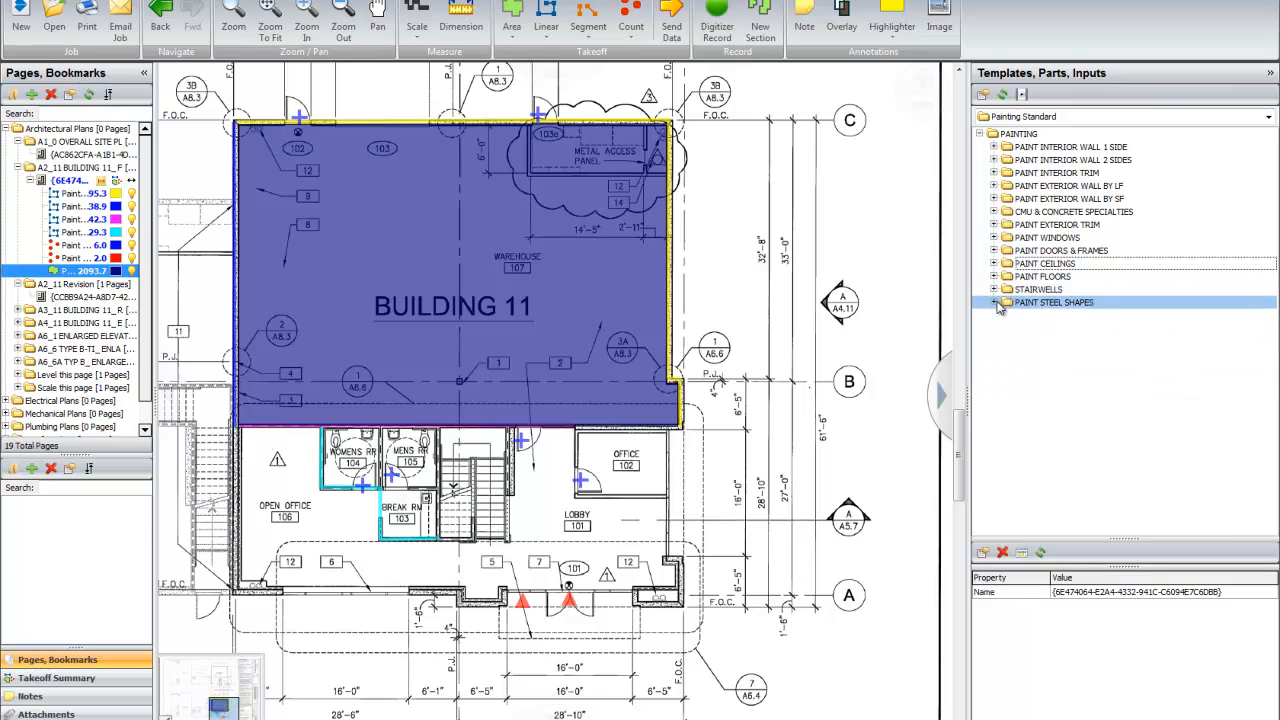
# Step: Start a Paint Steel by SF W 12 takeoff from the W-Flange templates with 22 LF per piece, 4.52 SF per LF and 40 Lbs / LF
pyautogui.click(995, 303)
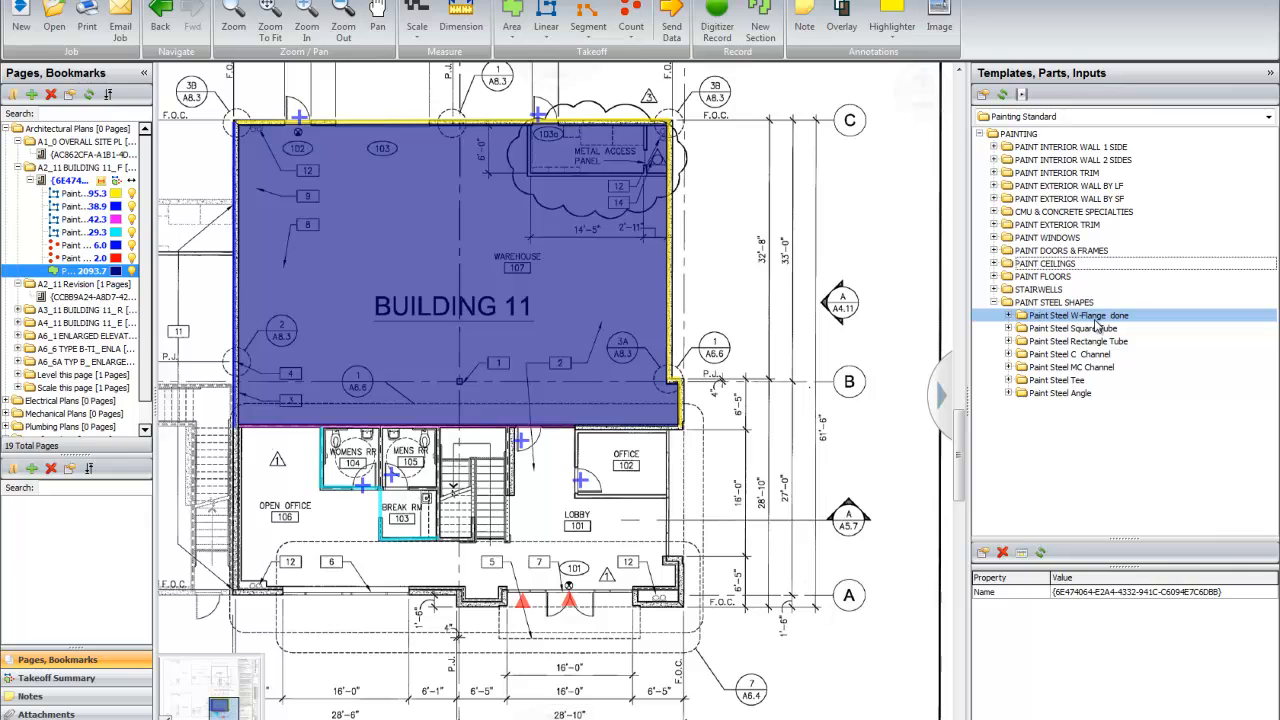
pyautogui.click(1008, 315)
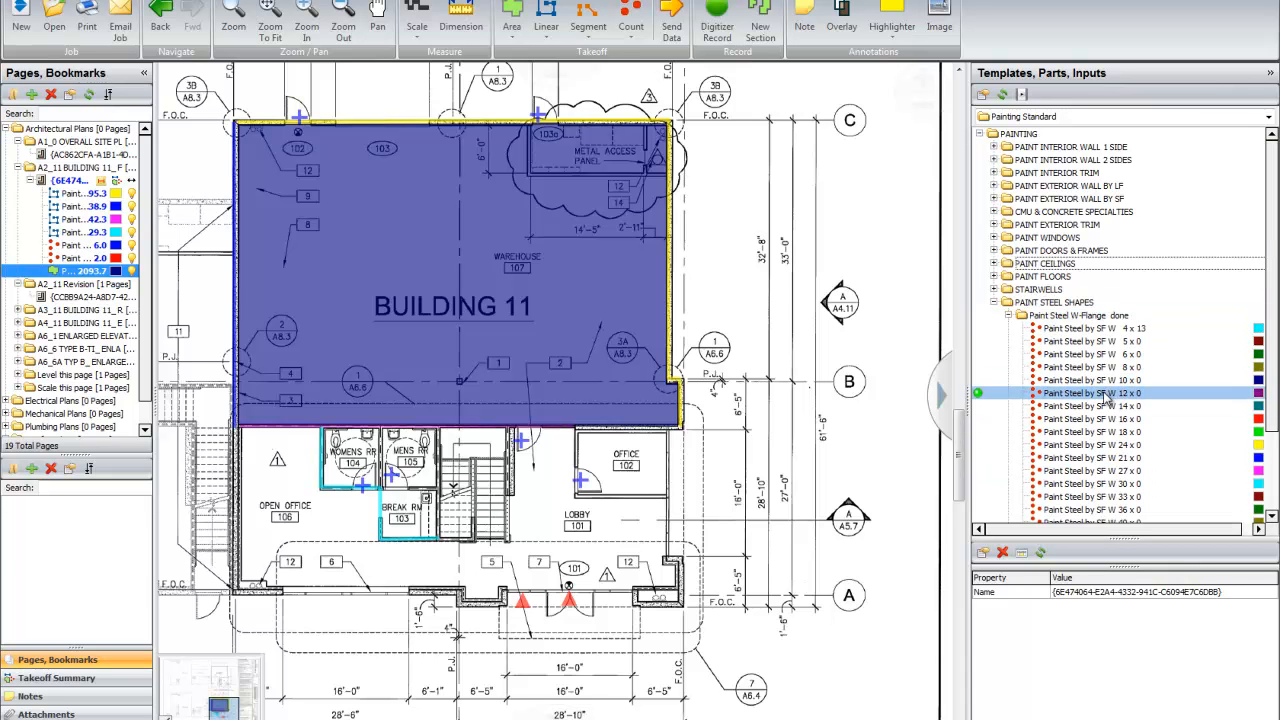
pyautogui.doubleClick(985, 397)
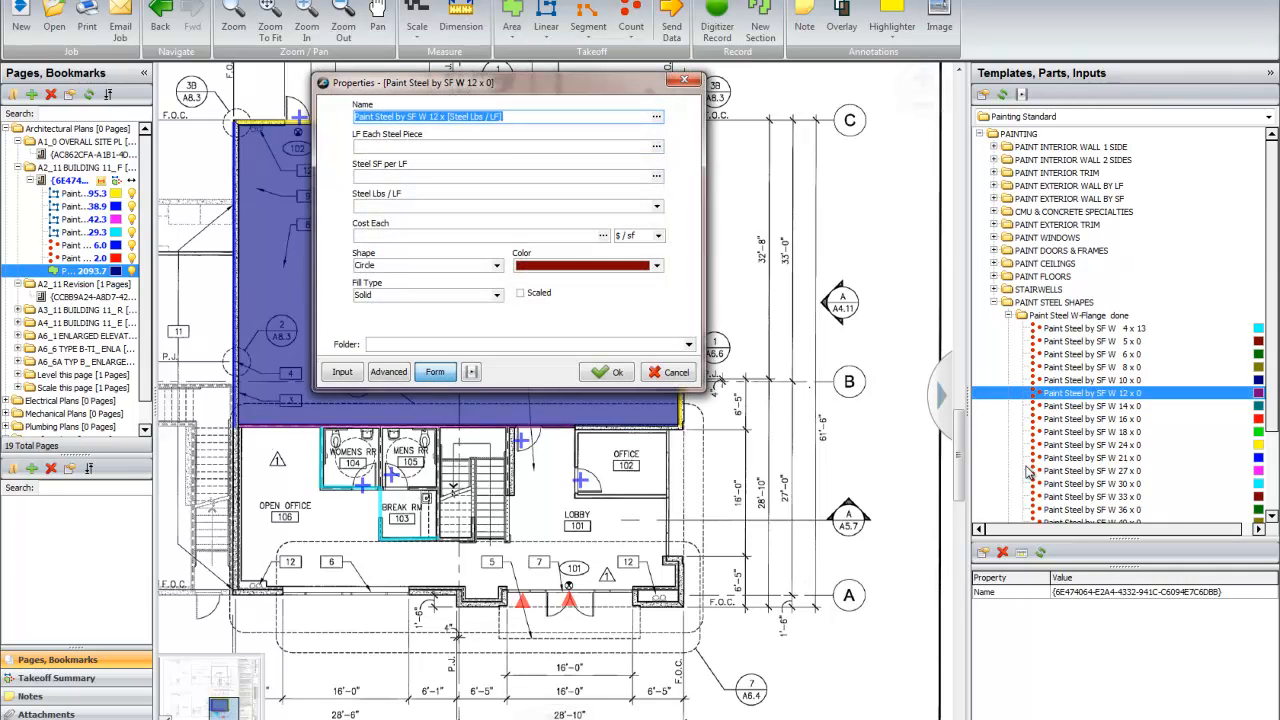
pyautogui.click(386, 147)
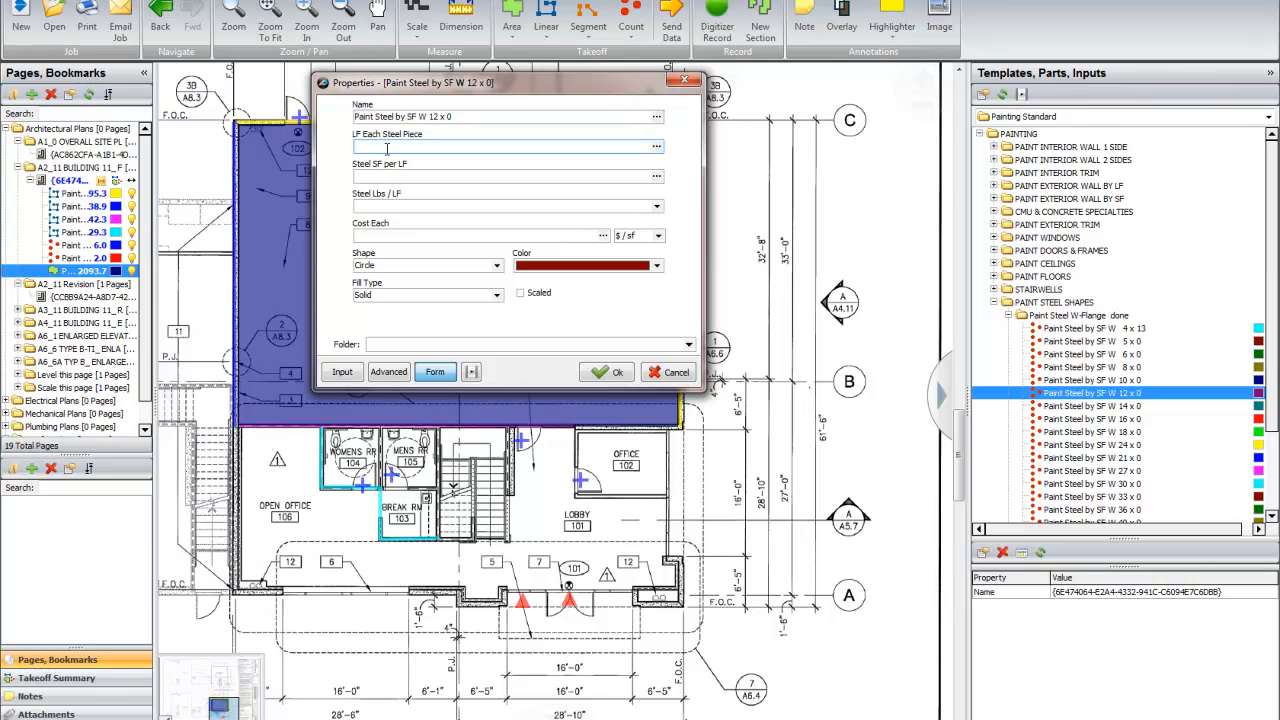
pyautogui.write('22')
pyautogui.click(386, 176)
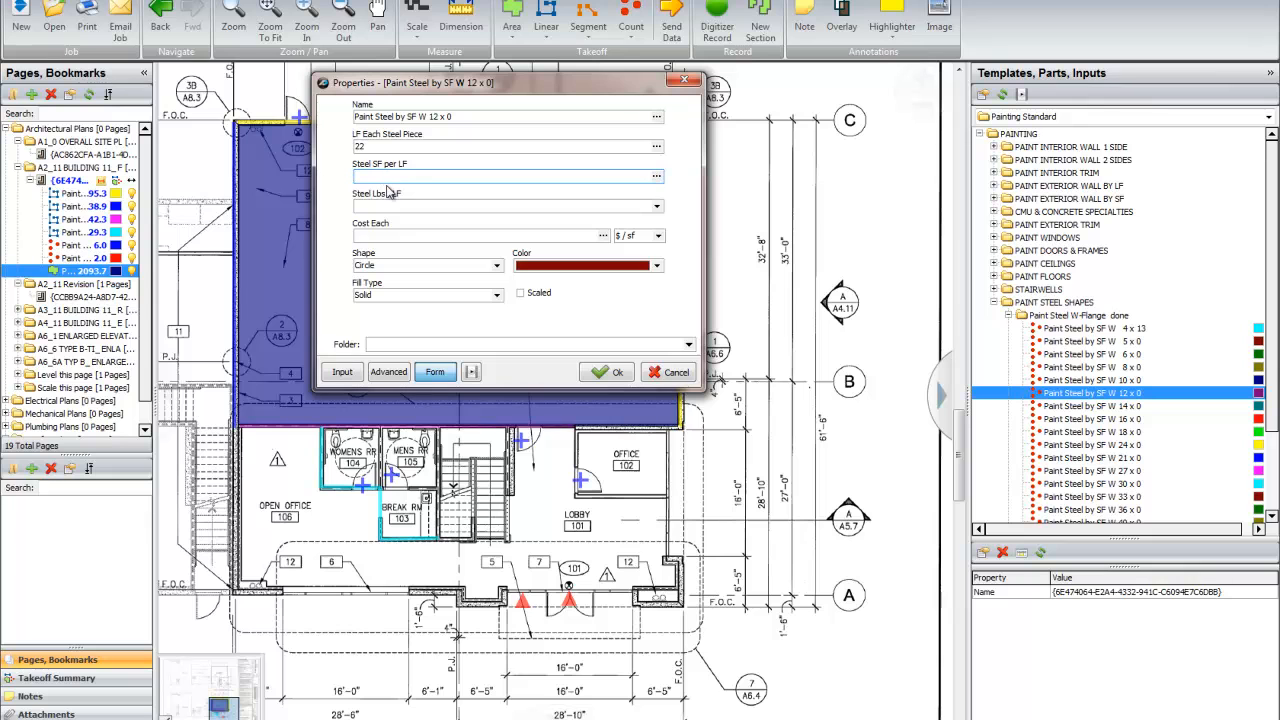
pyautogui.write('4.52')
pyautogui.click(396, 206)
pyautogui.write('40')
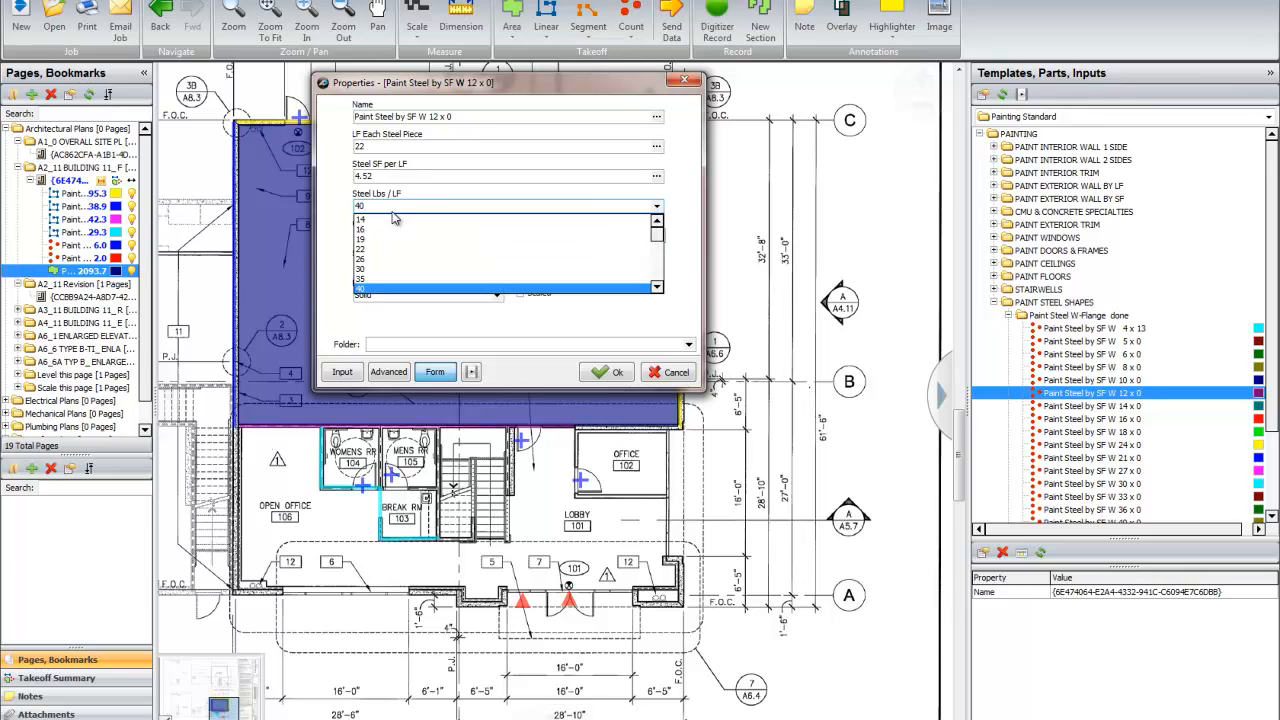
pyautogui.moveTo(656, 236)
pyautogui.mouseDown()
pyautogui.moveTo(653, 285)
pyautogui.moveTo(656, 250)
pyautogui.mouseUp()
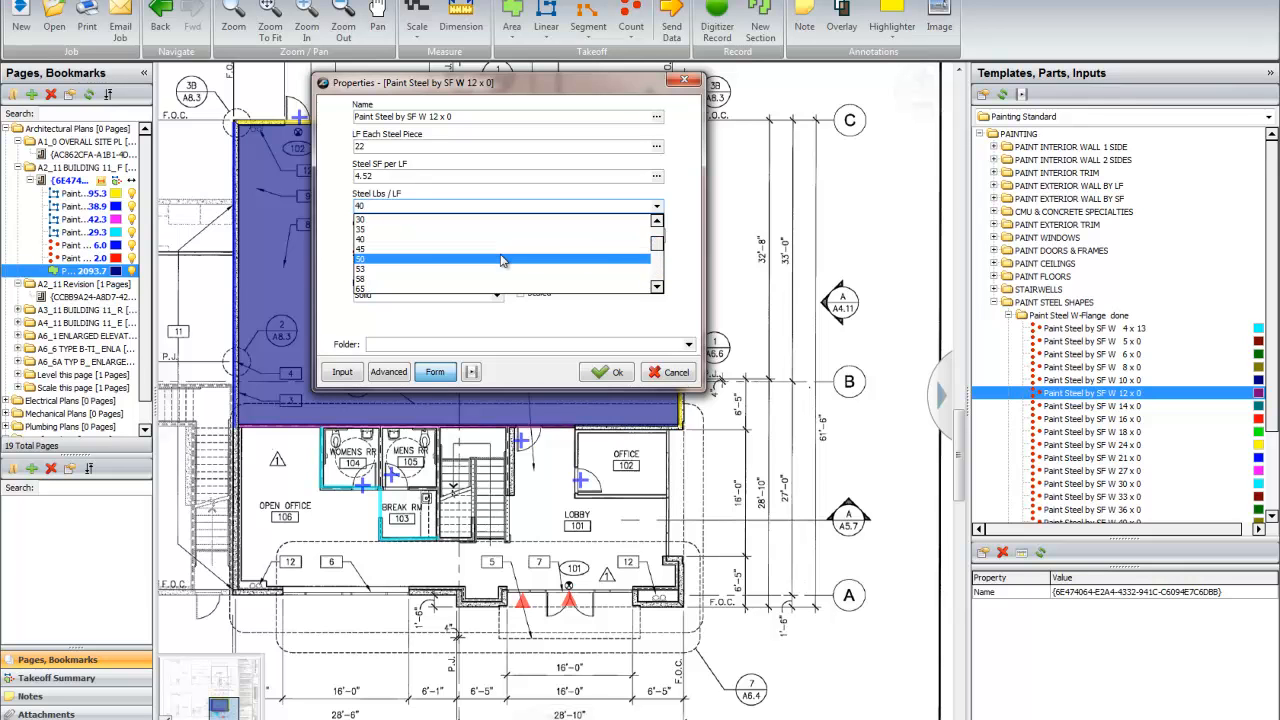
pyautogui.click(417, 240)
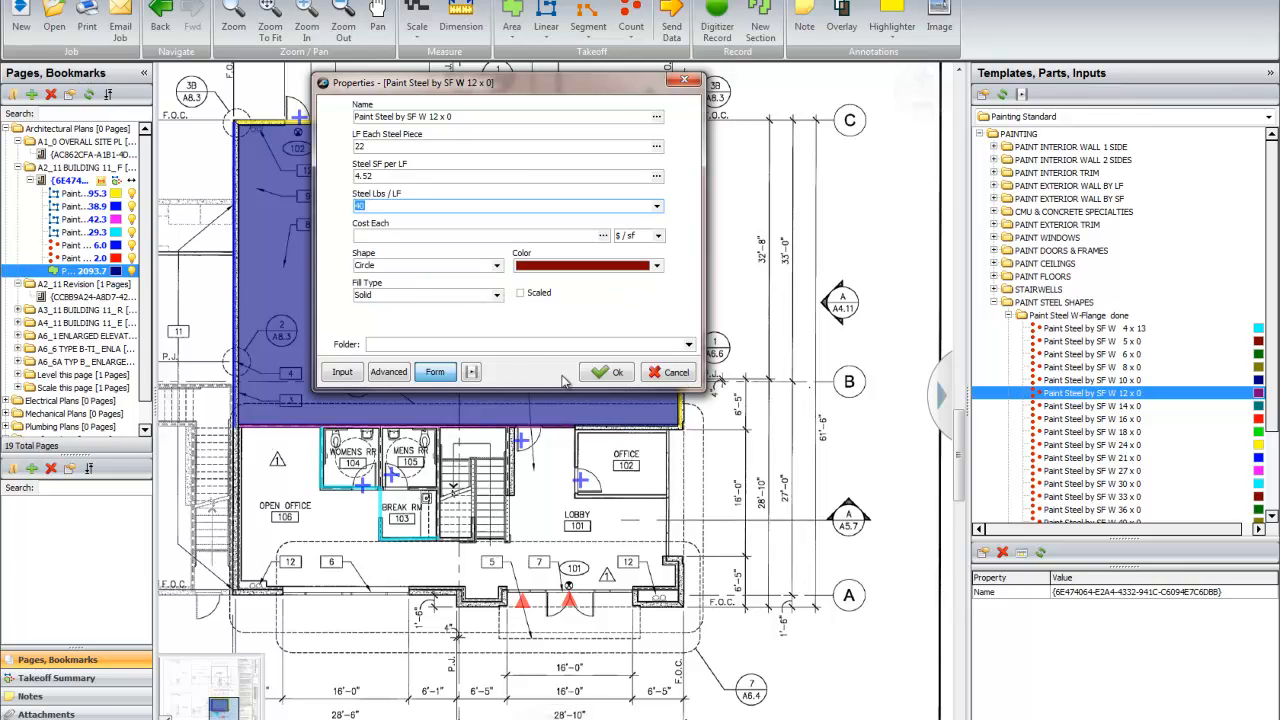
pyautogui.click(605, 373)
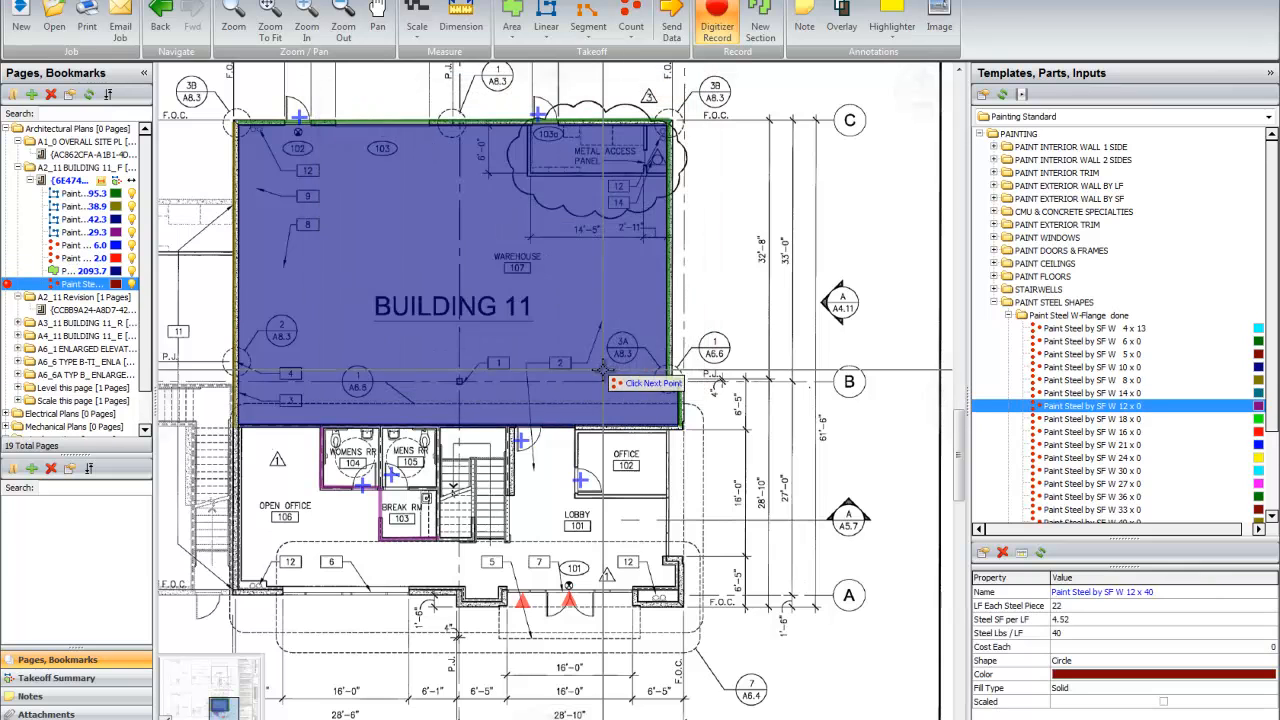
# Step: Count three steel pieces just outside the Warehouse 107 wall facing the A/A4.11 marker, between grid lines B and C, and end recording
pyautogui.click(689, 247)
pyautogui.click(688, 292)
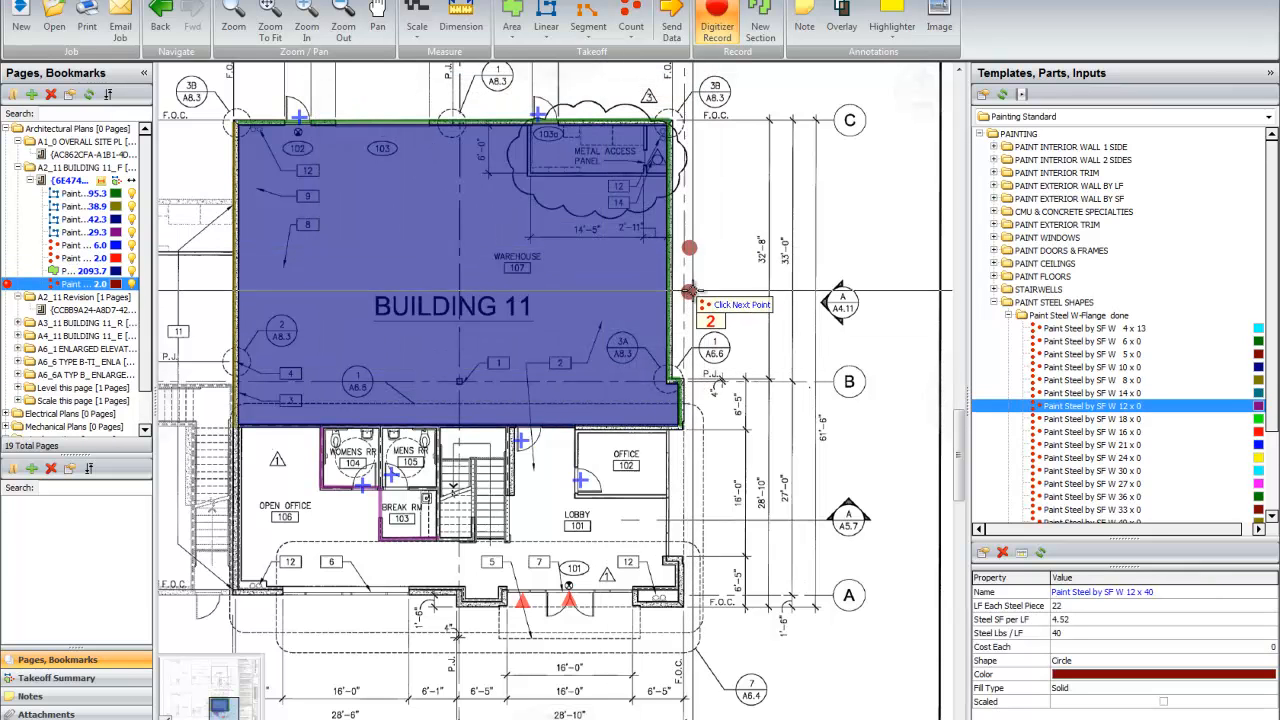
pyautogui.click(687, 325)
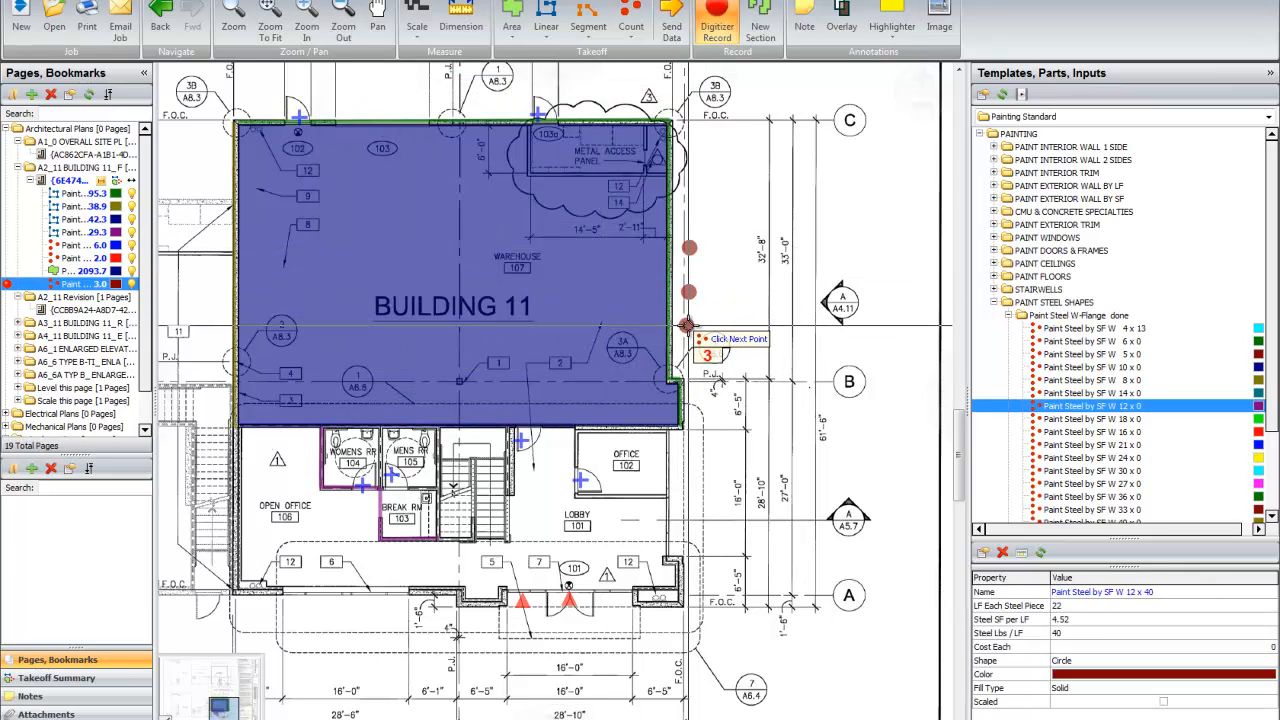
pyautogui.press('Escape')
# Step: Review the W 12 x 40 steel and metal deck ceiling quantities in the Default estimating layout
pyautogui.click(207, 1)
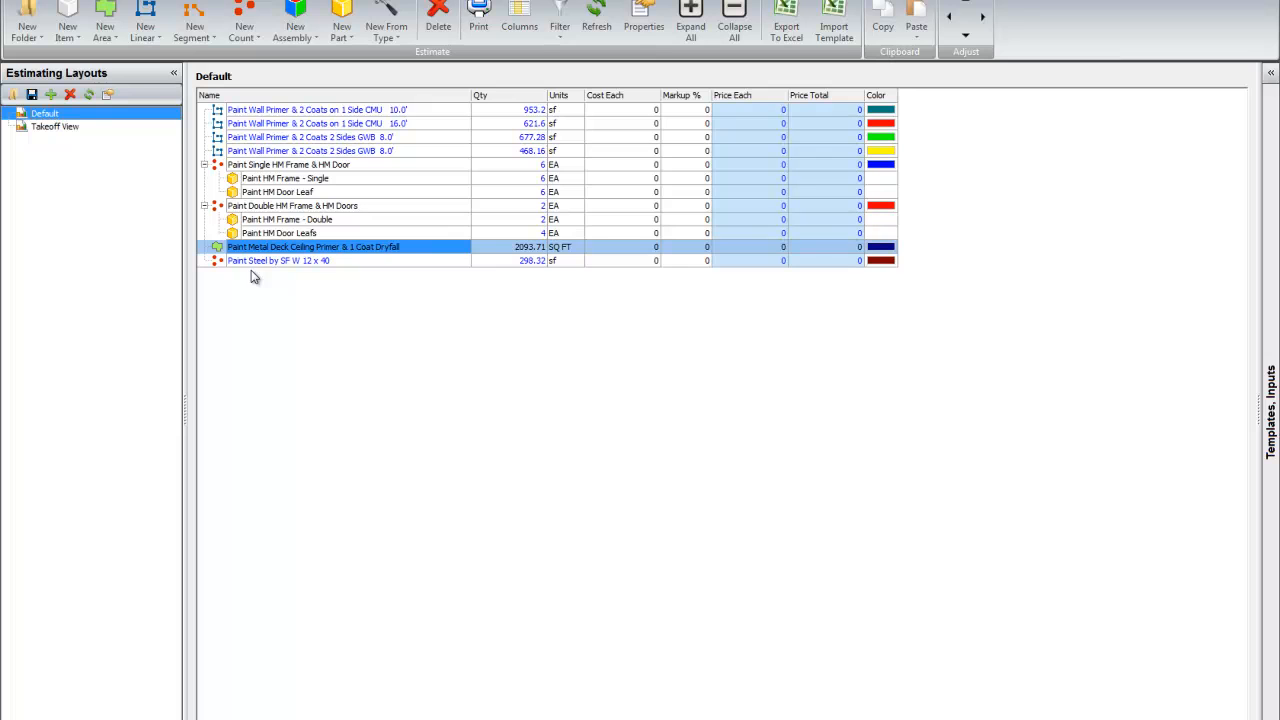
pyautogui.keyDown('ctrl'); pyautogui.click(287, 264); pyautogui.keyUp('ctrl')
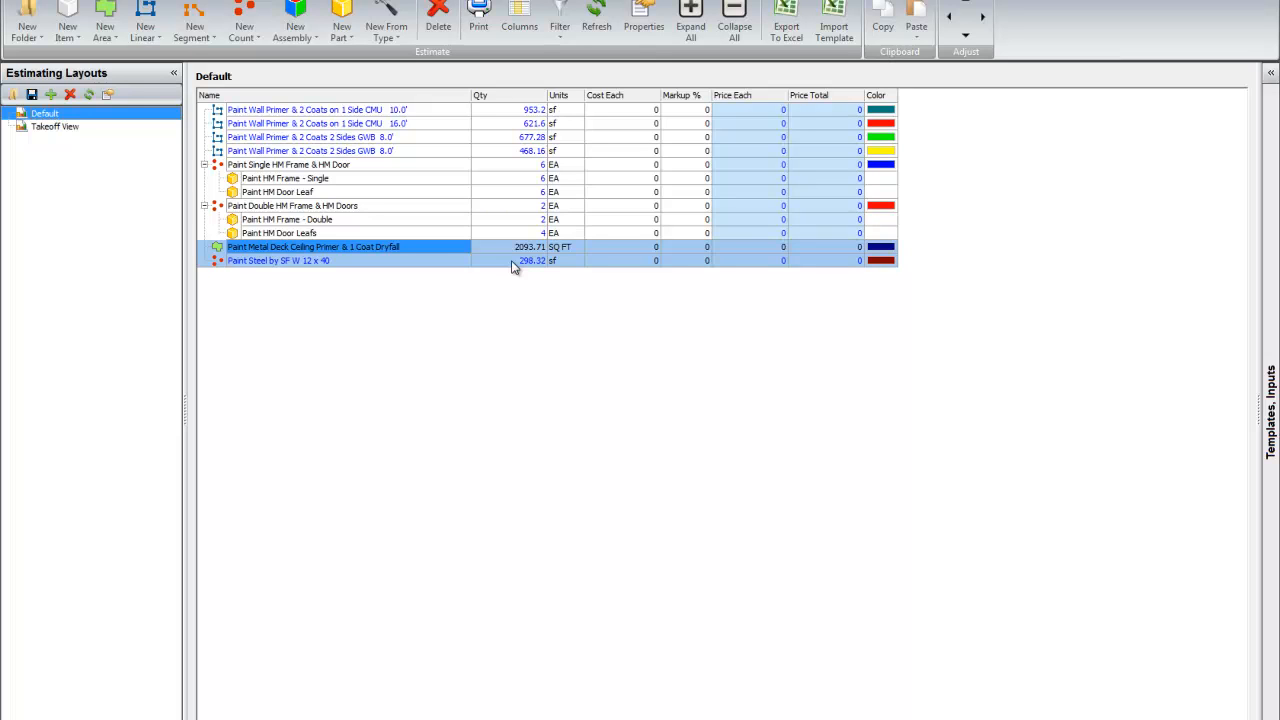
pyautogui.click(528, 247)
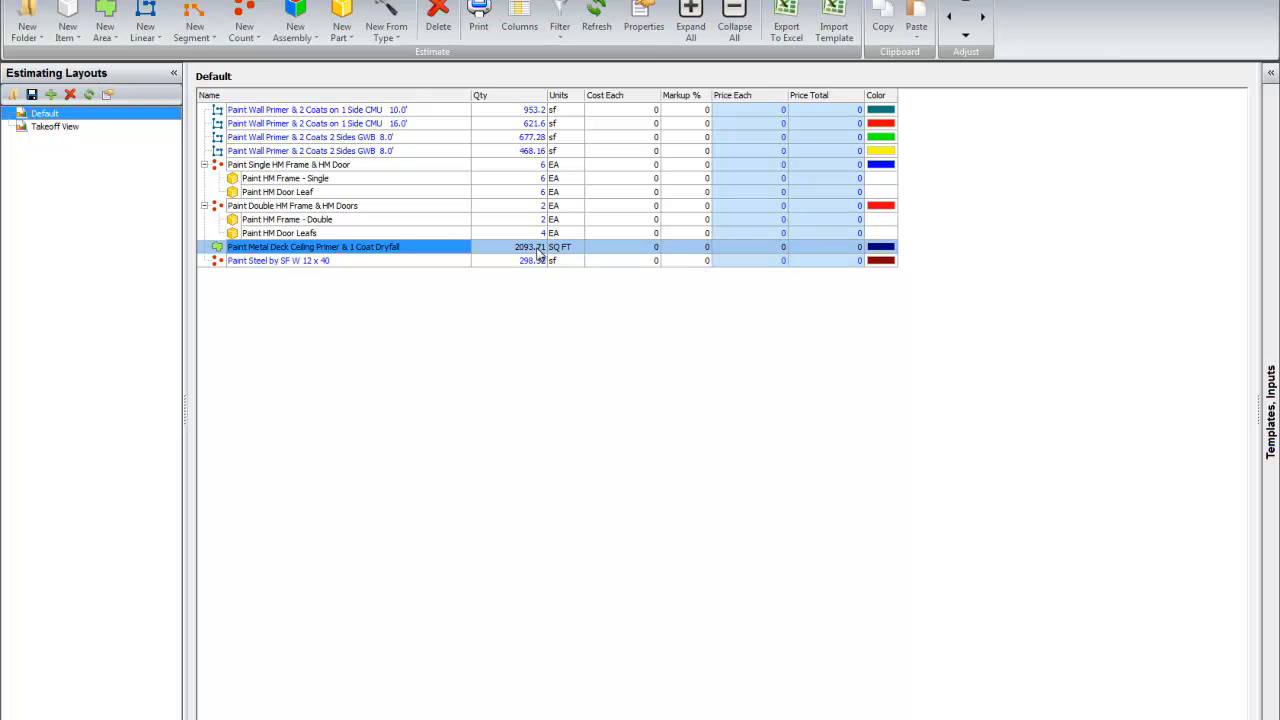
# Step: Return to the floor plan and collapse the Paint Steel W-Flange and PAINT STEEL SHAPES template folders
pyautogui.click(43, 1)
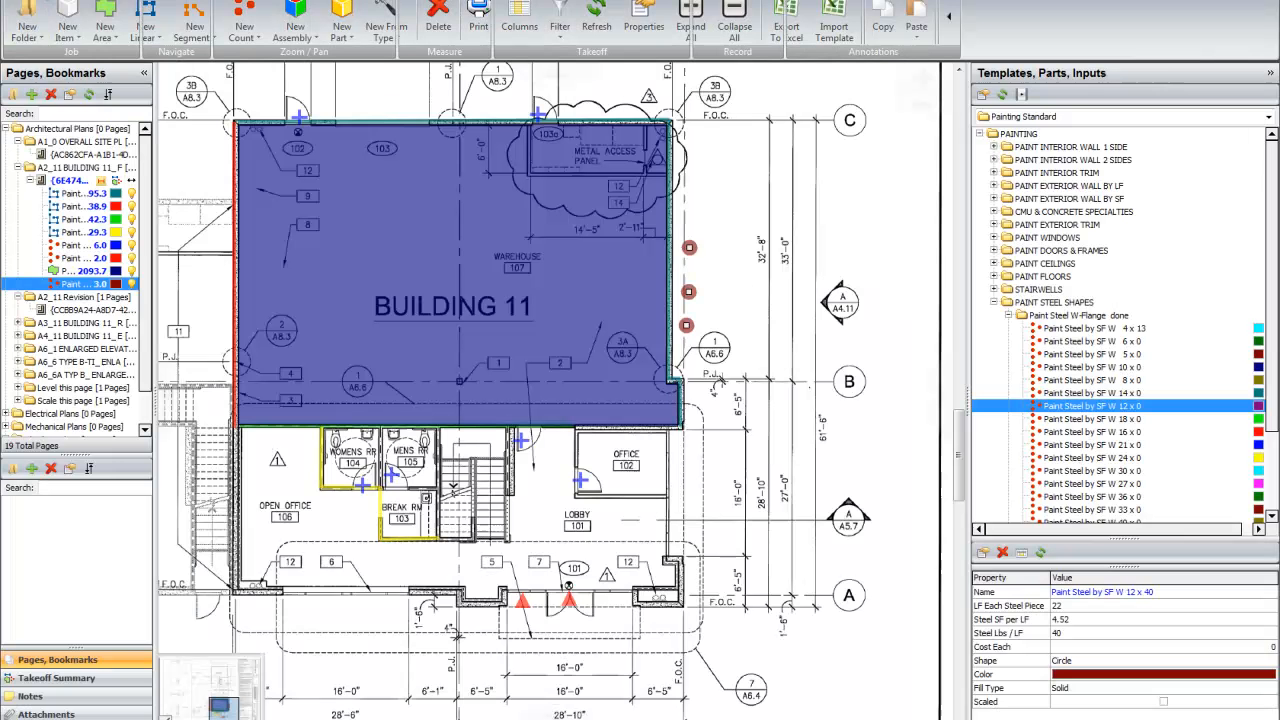
pyautogui.click(1022, 316)
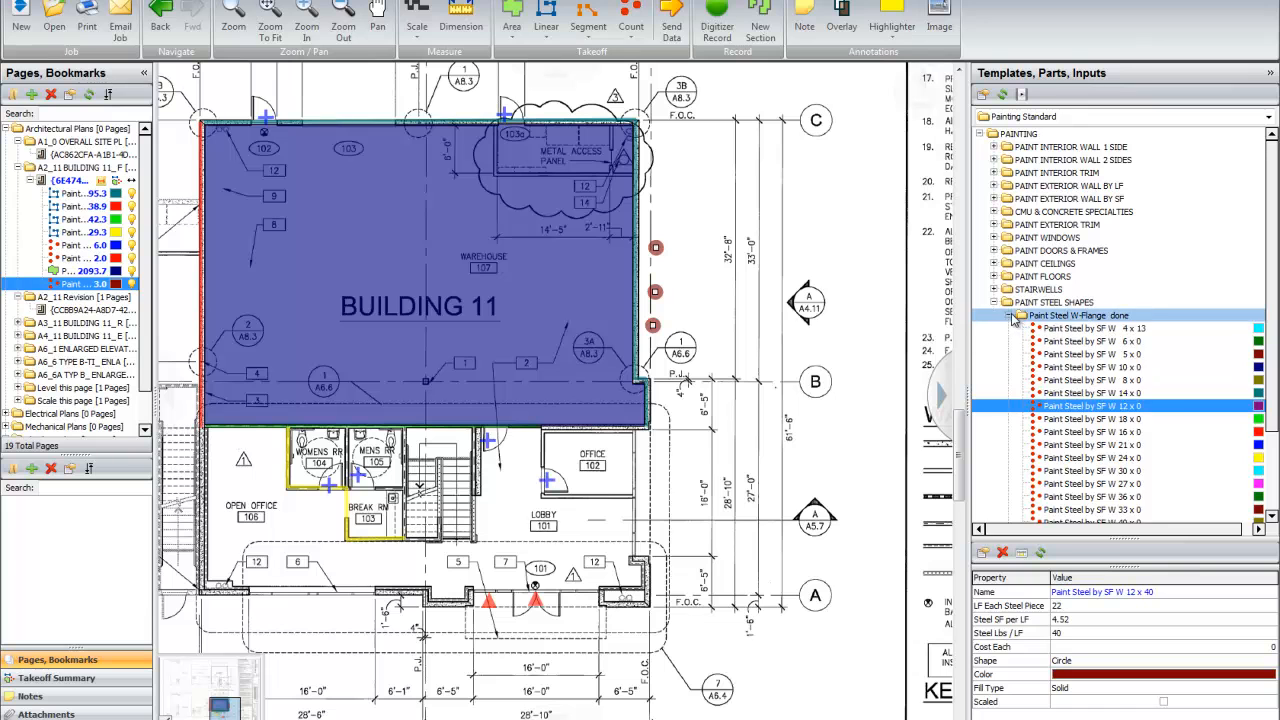
pyautogui.click(998, 305)
pyautogui.click(995, 303)
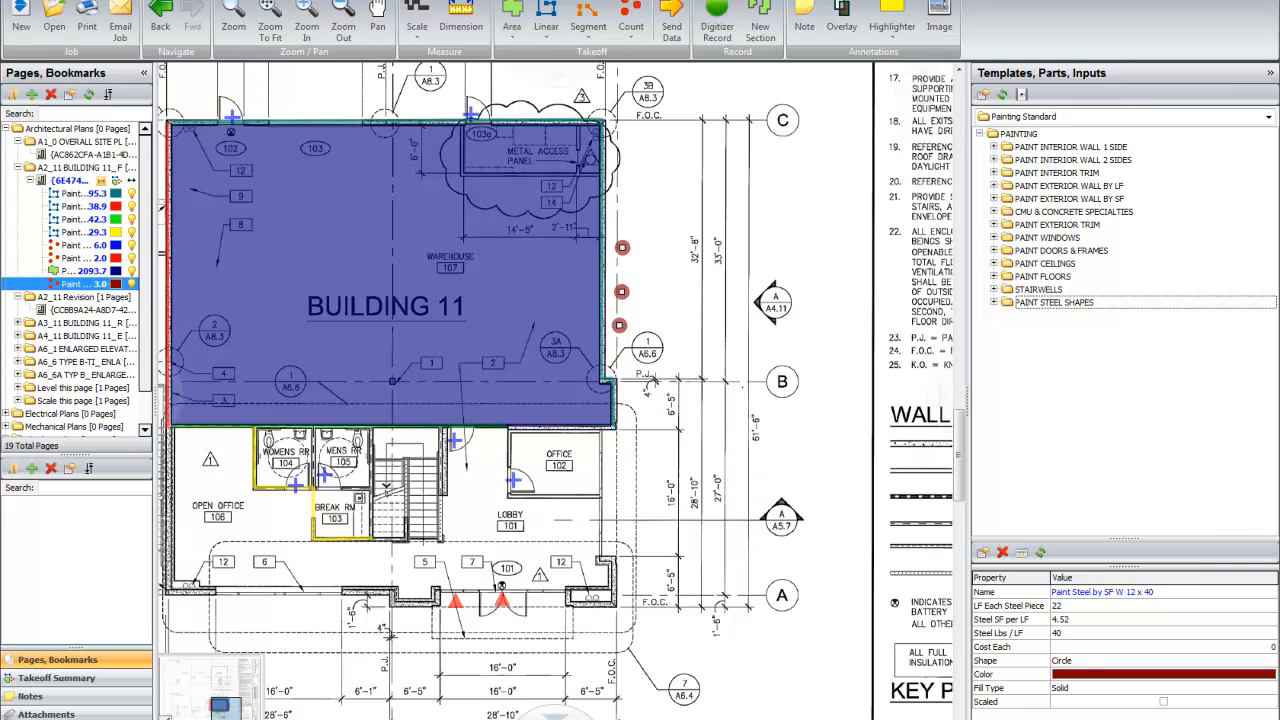
pyautogui.press('Left')
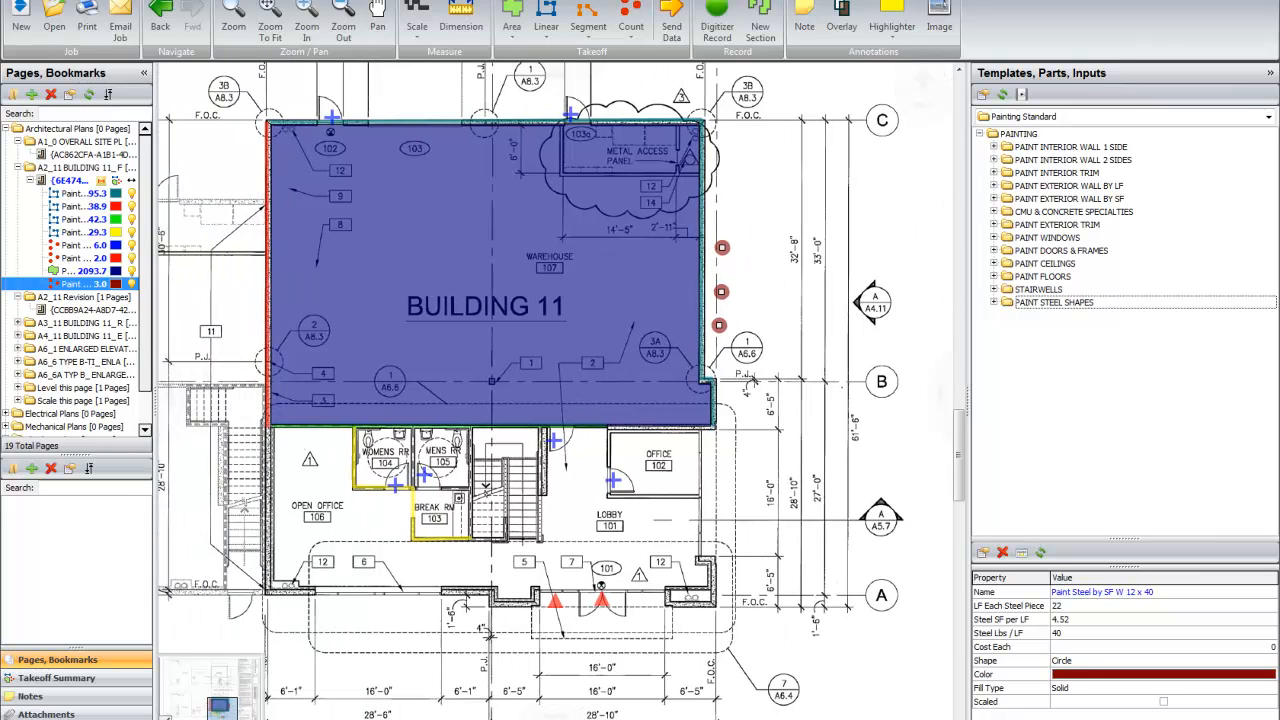